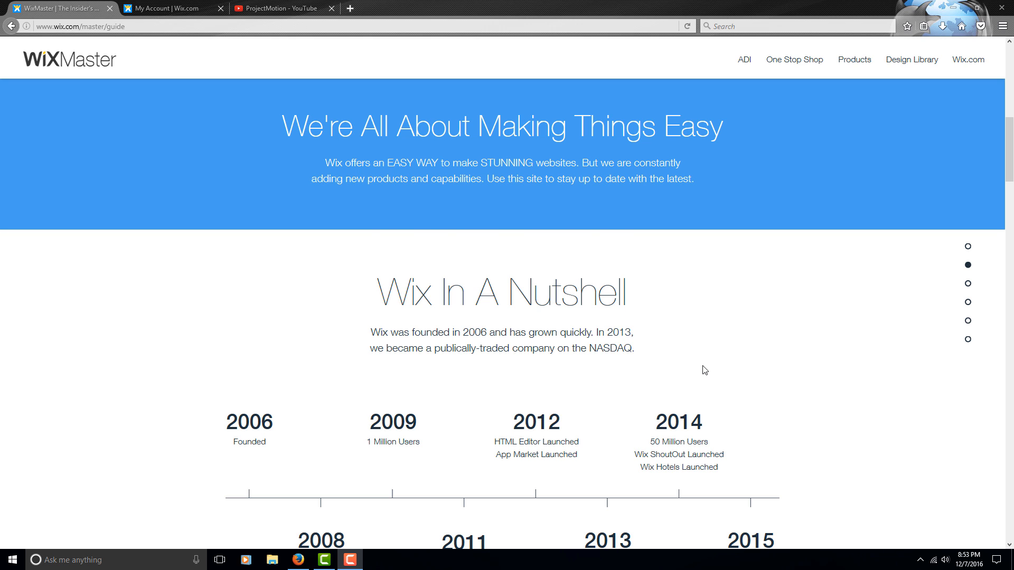
# Step: Look through the WixMaster guide's sections on company history, Wix in numbers, the editor and the templates
pyautogui.scroll(-3, 704, 369)
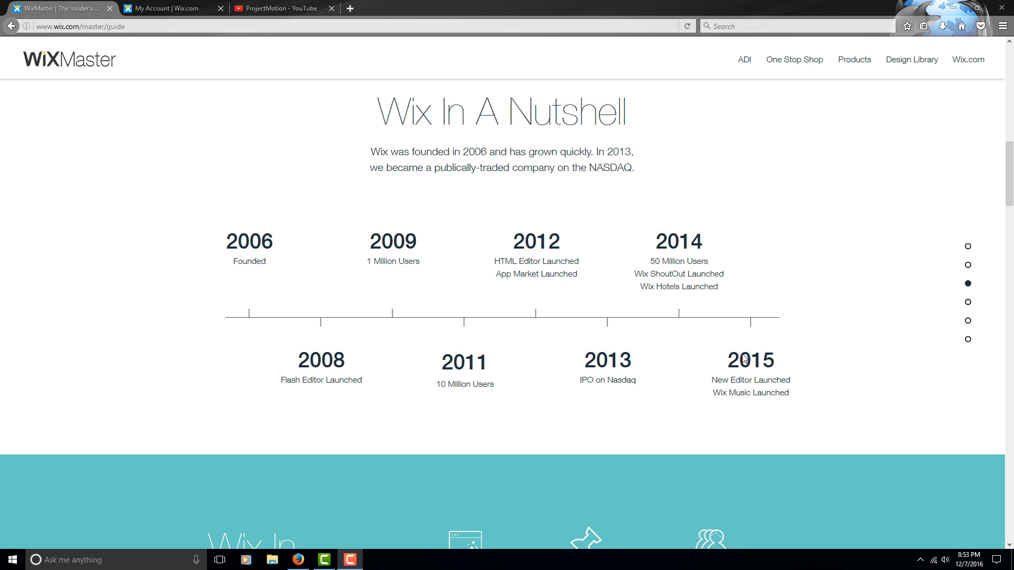
pyautogui.scroll(-5, 743, 359)
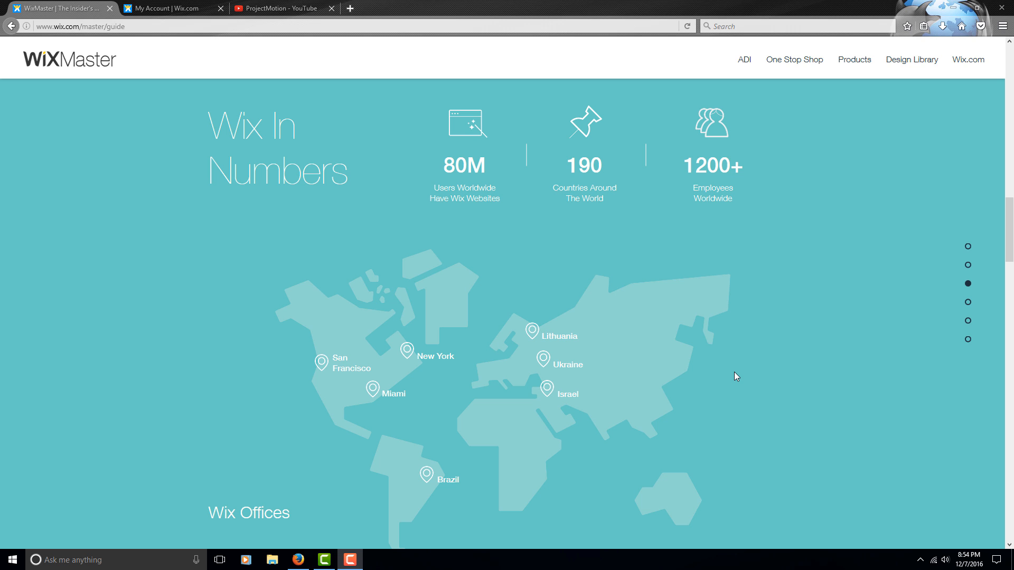
pyautogui.scroll(-2, 734, 373)
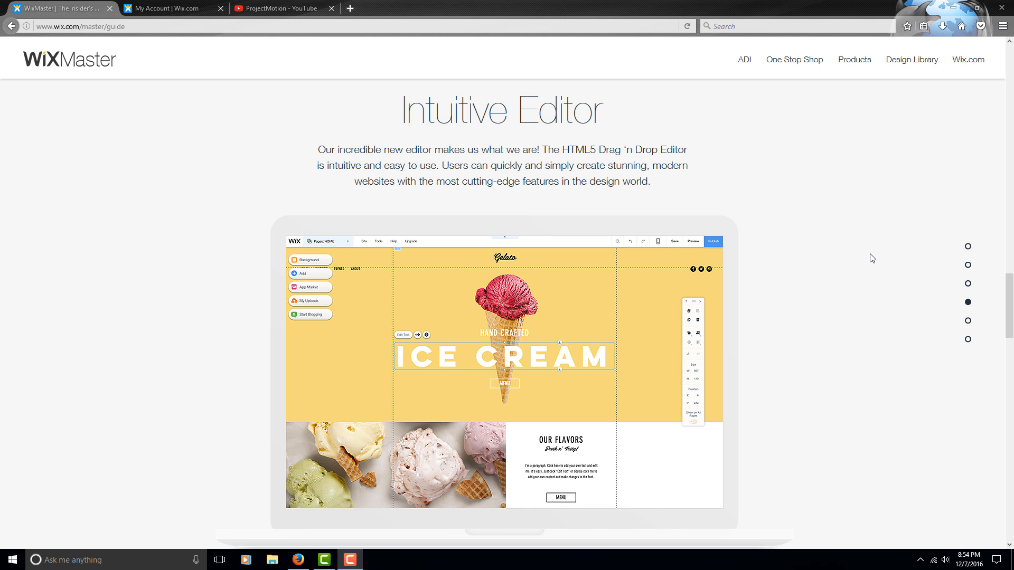
pyautogui.scroll(-10, 879, 248)
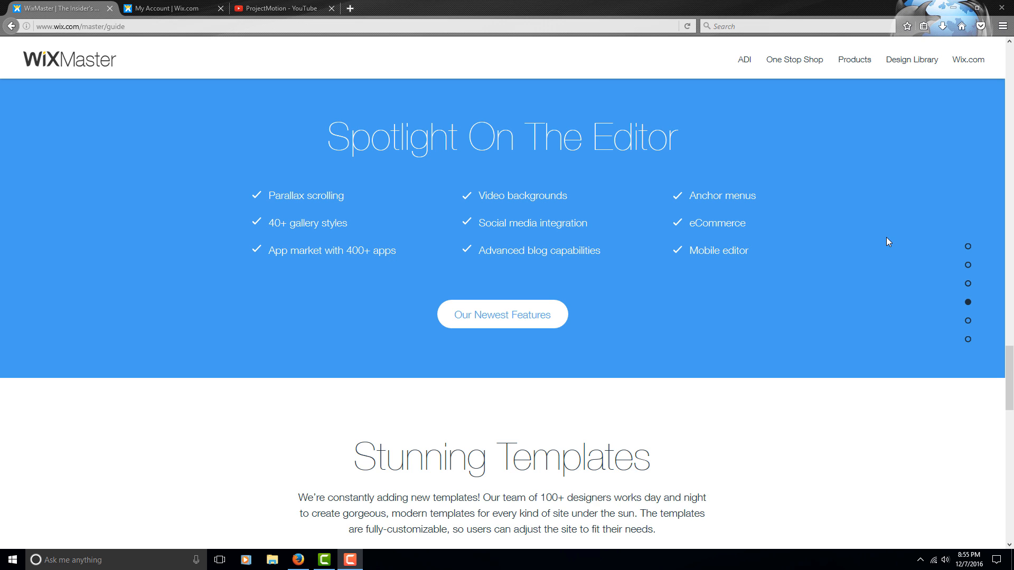
pyautogui.scroll(-1, 792, 222)
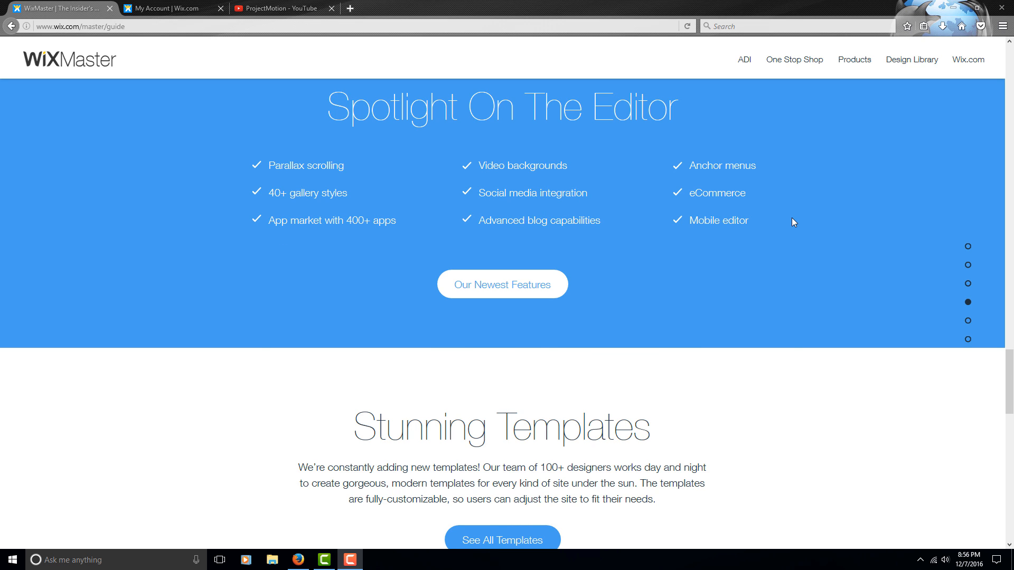
pyautogui.scroll(-1, 792, 222)
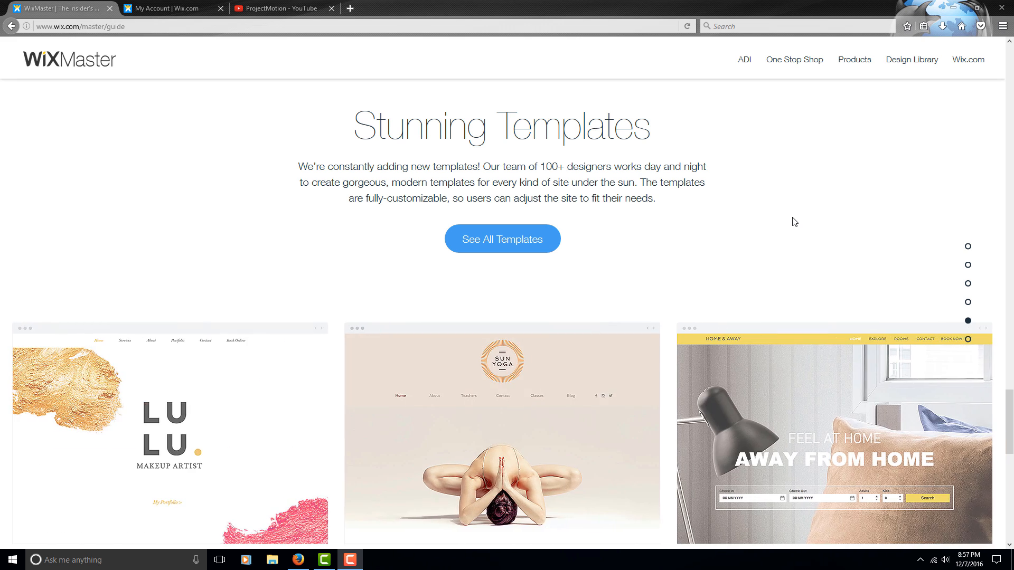
# Step: Preview the projectmotion site from its Site Manager and view its Portfolio slides, About Me page and Home page
pyautogui.hotkey('ctrl', 'Tab')
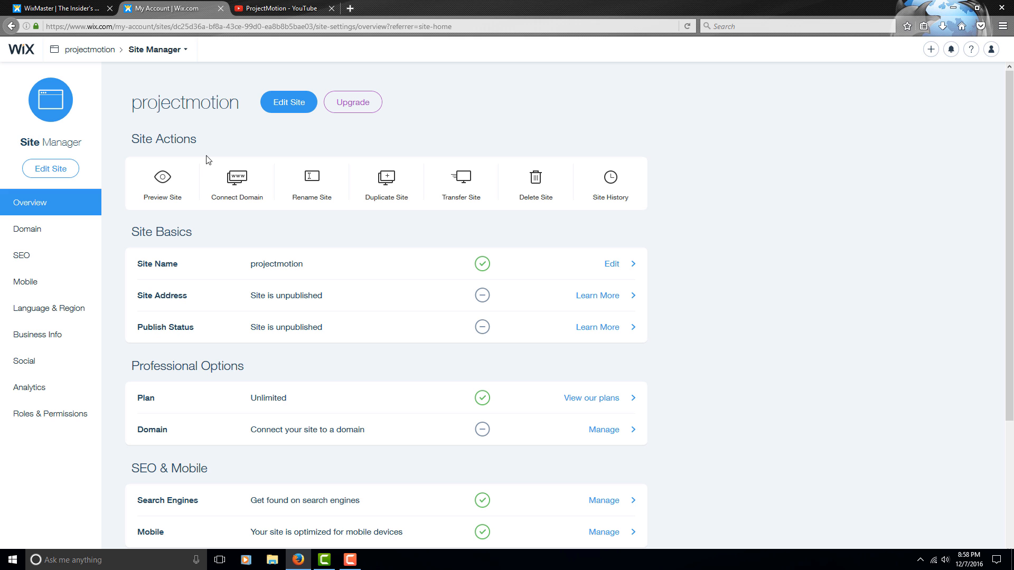
pyautogui.click(191, 188)
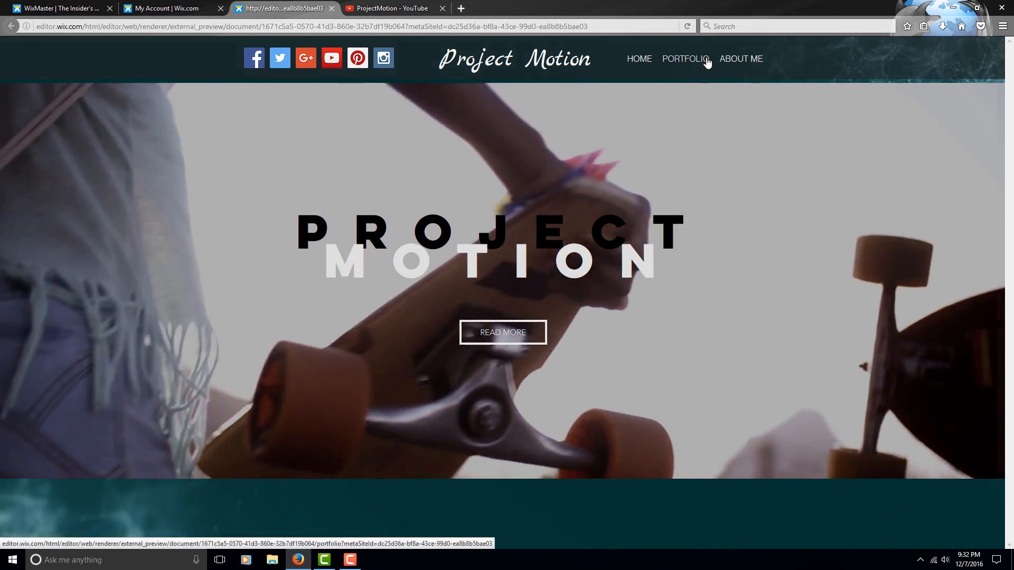
pyautogui.click(706, 59)
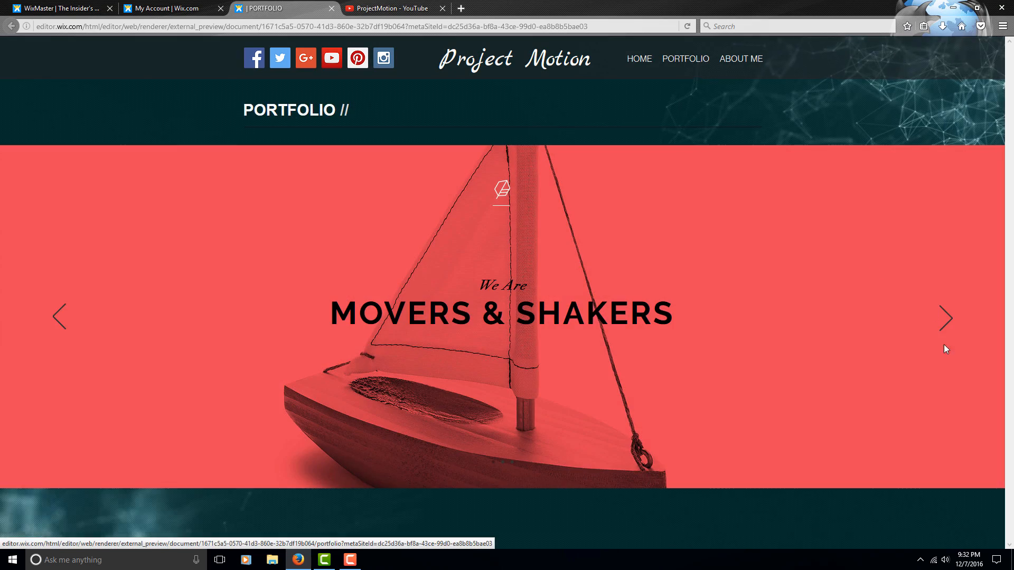
pyautogui.click(949, 326)
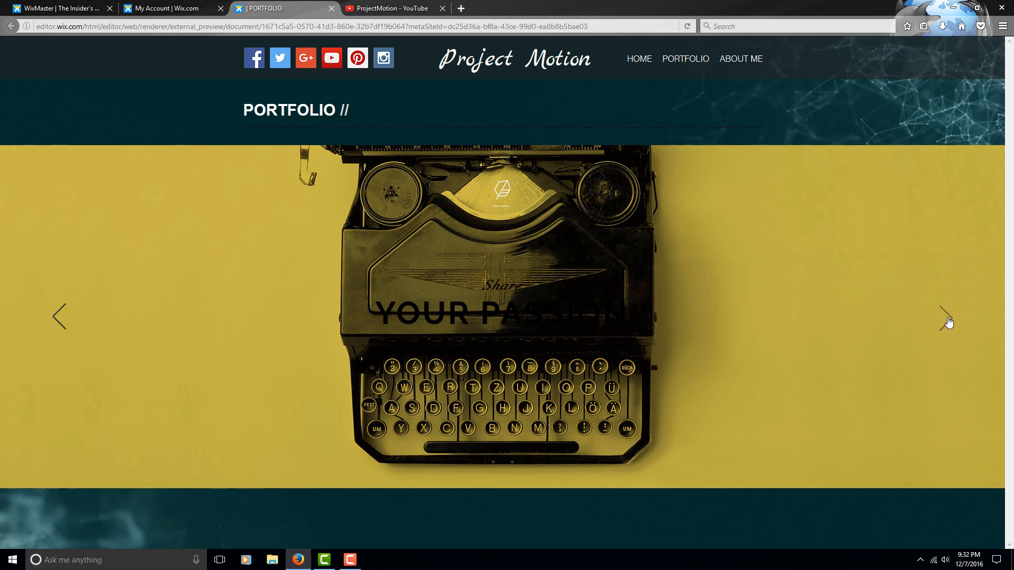
pyautogui.click(948, 325)
pyautogui.click(756, 58)
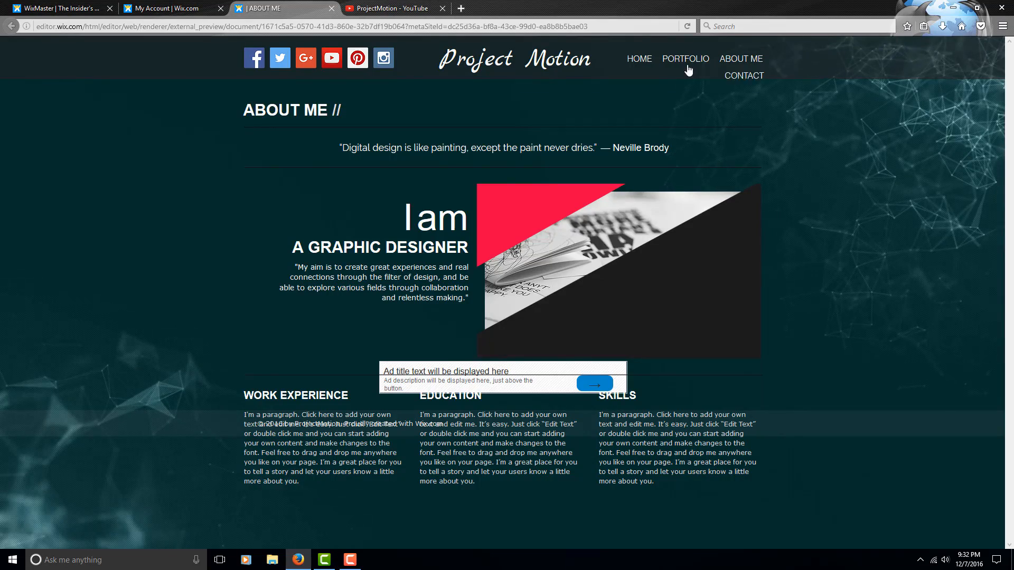
pyautogui.click(641, 60)
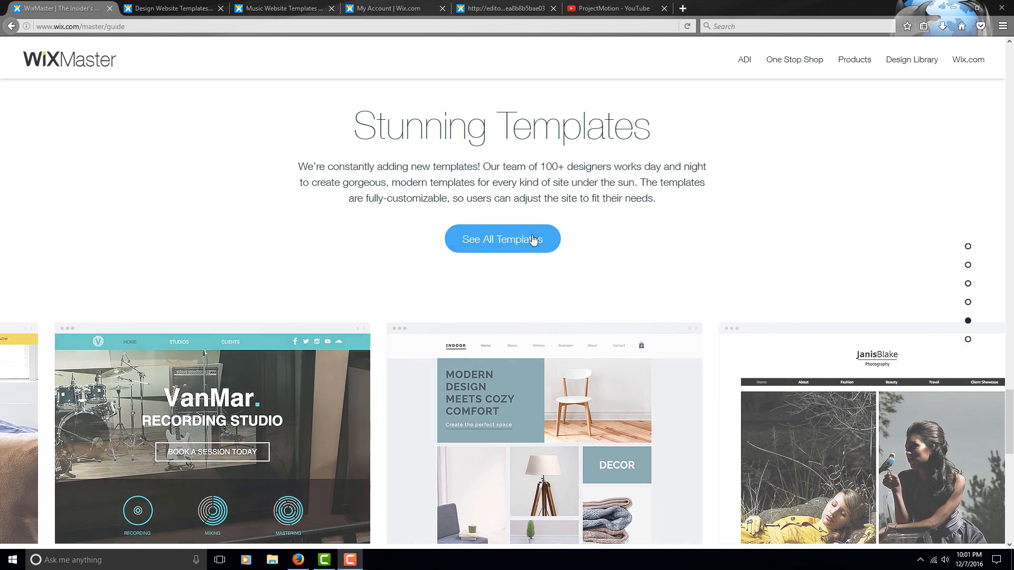
# Step: Open the Designer Graphic template from the Design category of all Wix templates for editing
pyautogui.click(532, 239)
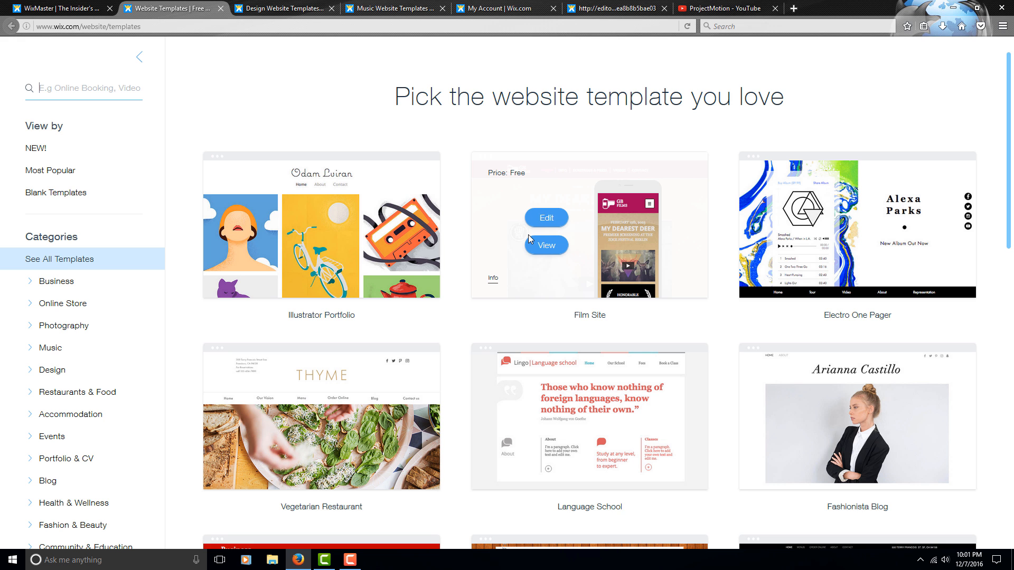
pyautogui.click(80, 371)
pyautogui.scroll(-7, 554, 204)
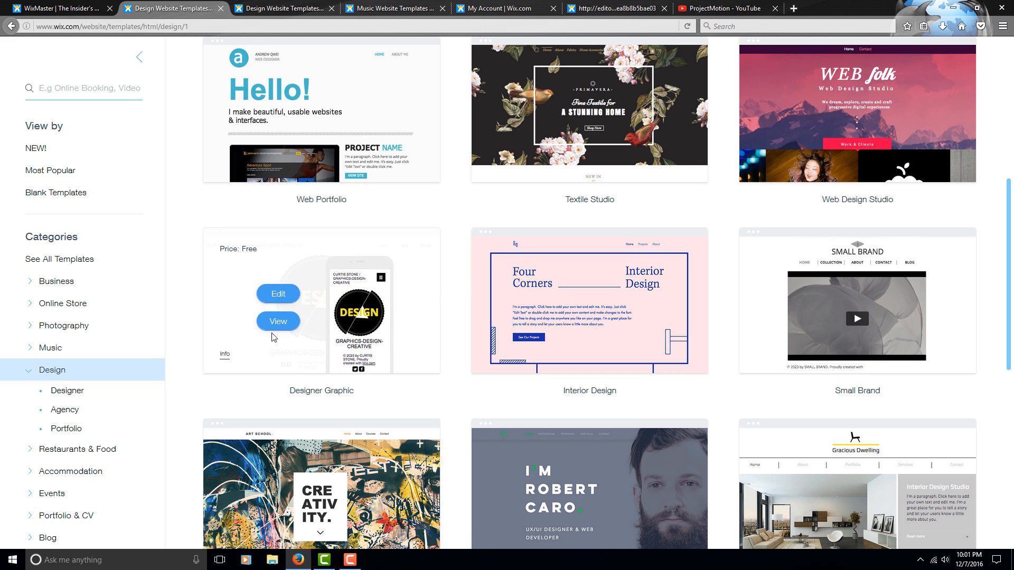
pyautogui.click(276, 322)
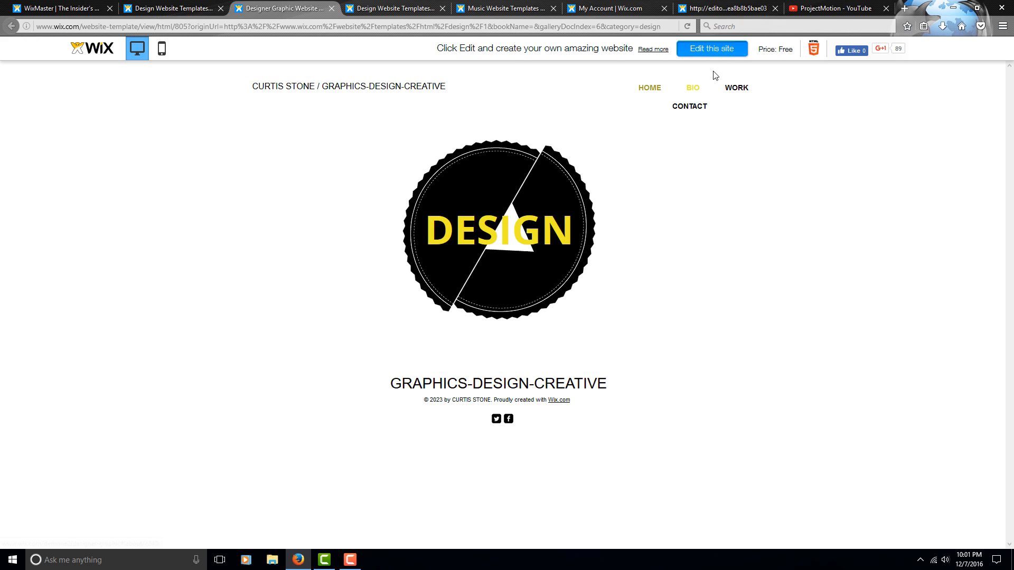
pyautogui.click(715, 50)
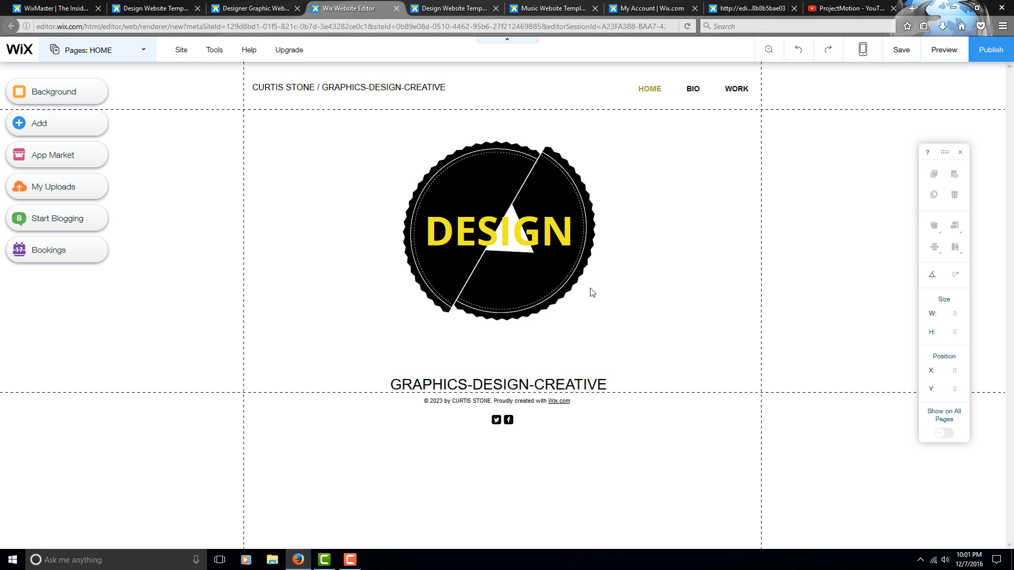
# Step: Browse the page background image sources: Free from Wix, Social Images and My Images, without choosing an image
pyautogui.click(269, 230)
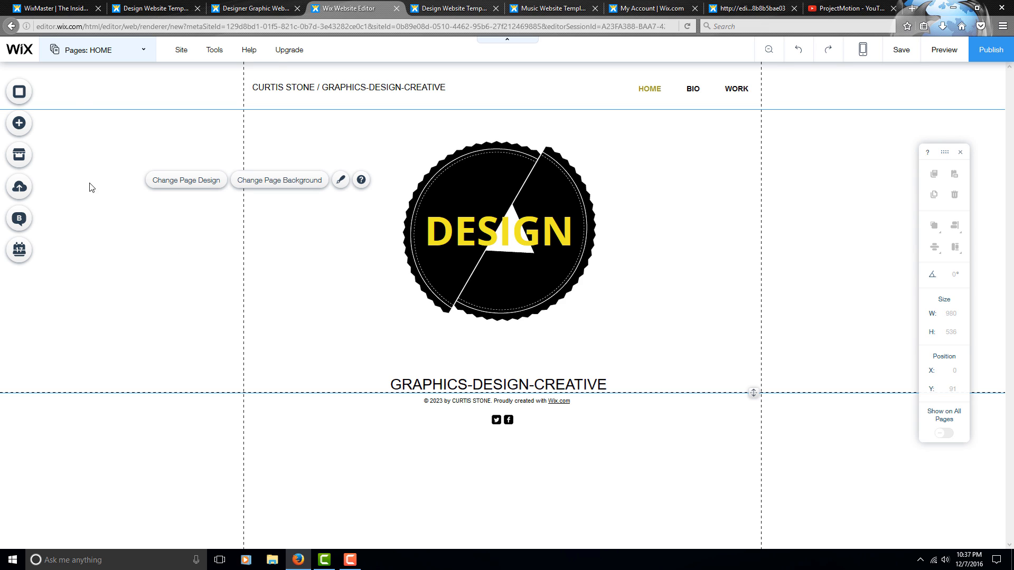
pyautogui.click(27, 98)
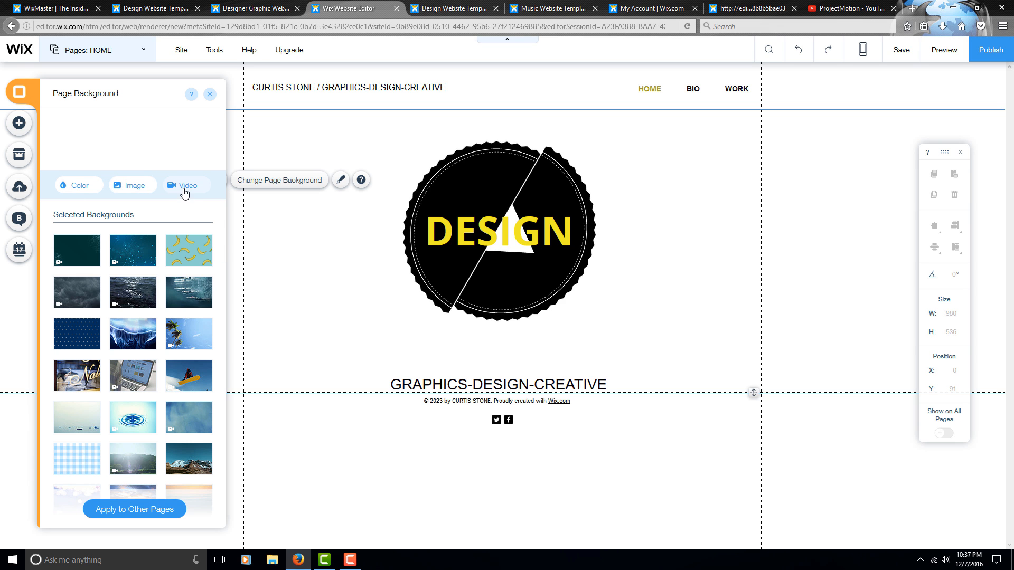
pyautogui.click(149, 189)
pyautogui.click(290, 159)
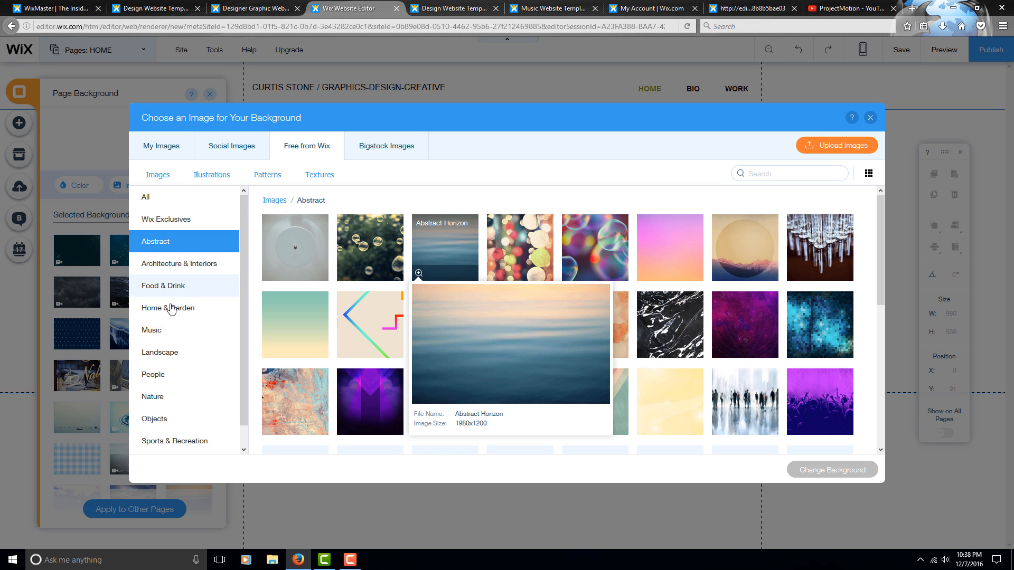
pyautogui.scroll(-1, 170, 306)
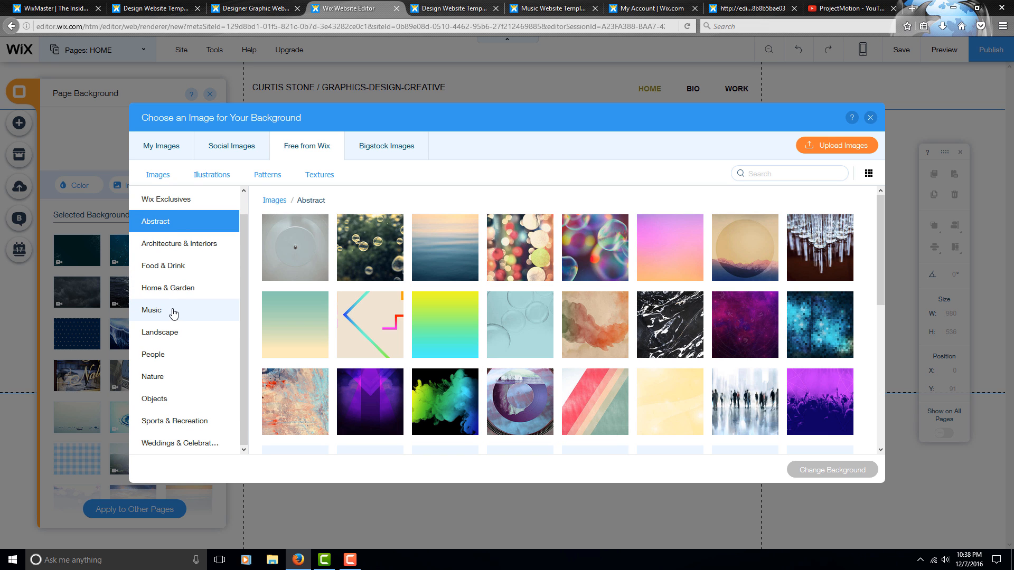
pyautogui.click(232, 146)
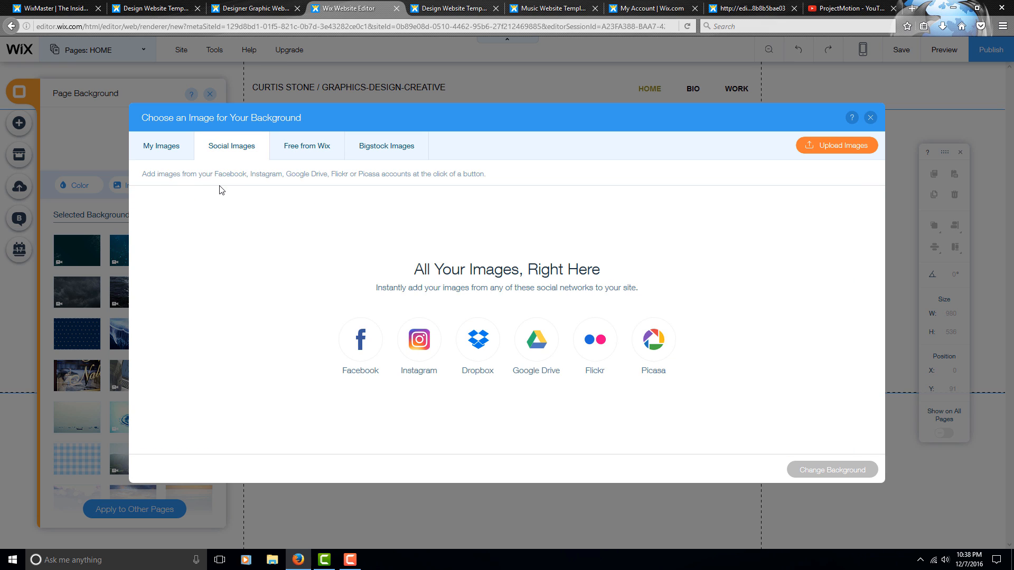
pyautogui.click(178, 155)
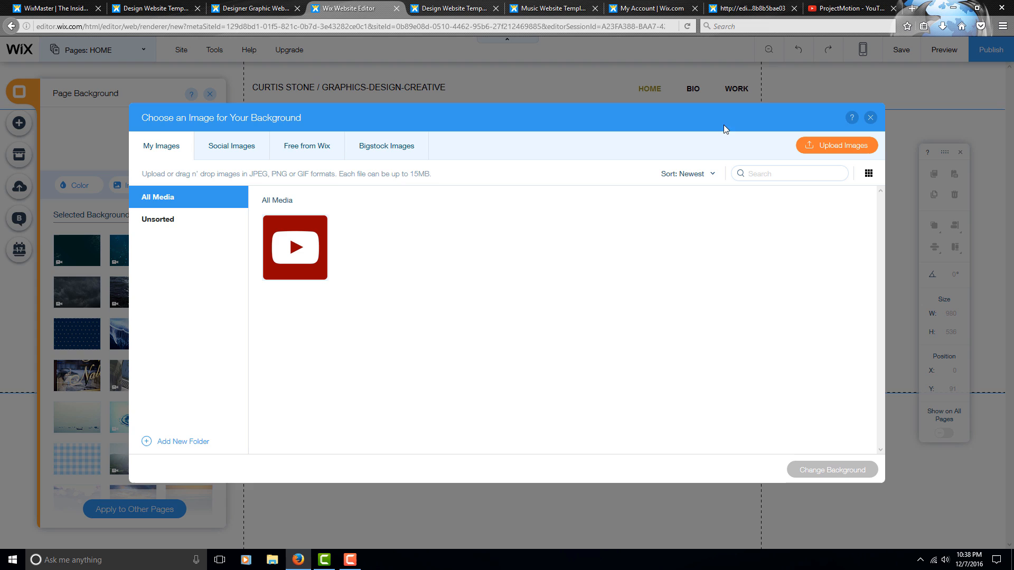
pyautogui.click(870, 117)
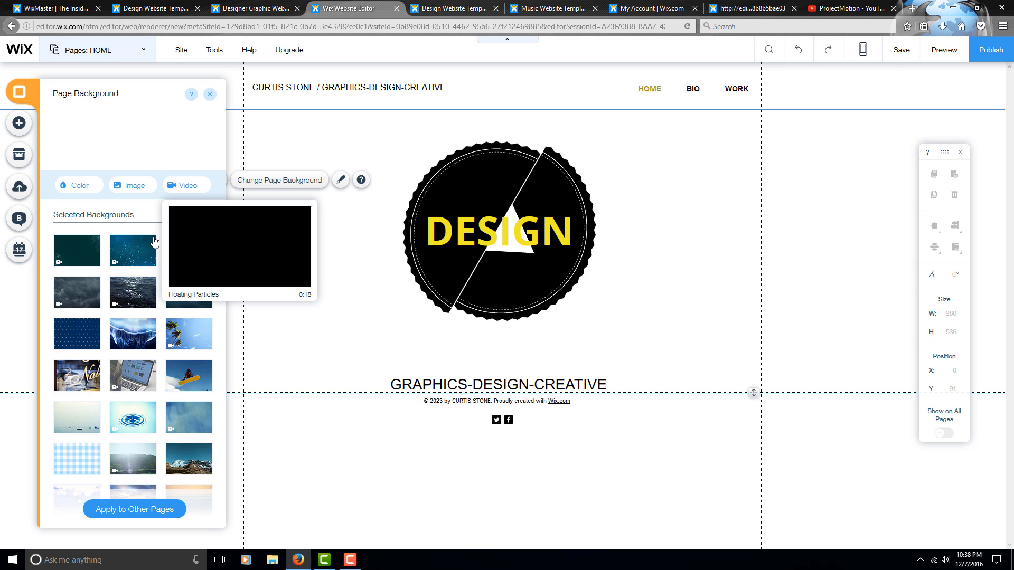
# Step: Add the custom blue #3C638F to My Colors and use it as the HOME page's background color
pyautogui.click(58, 186)
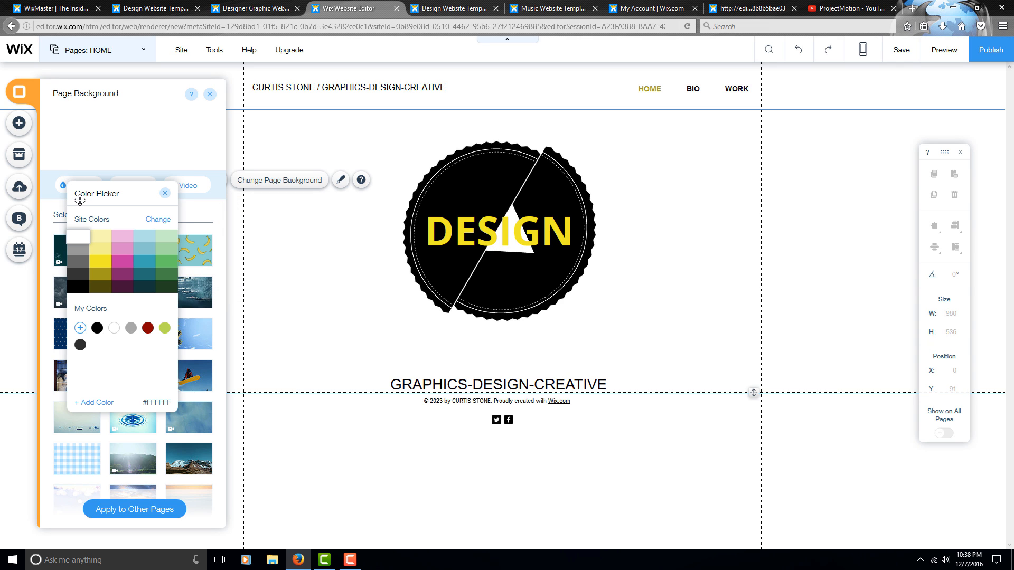
pyautogui.moveTo(80, 200); pyautogui.dragTo(106, 209)
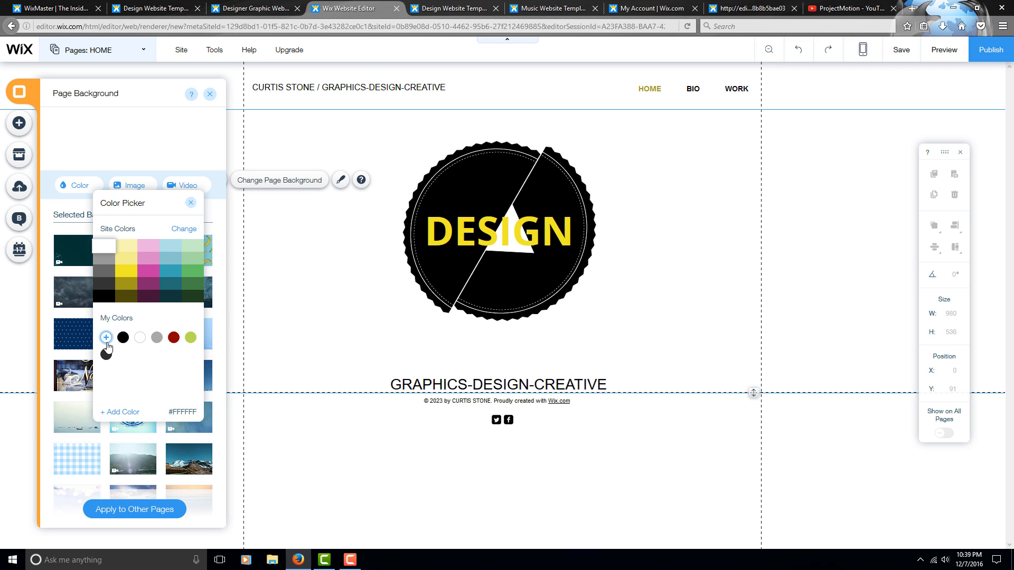
pyautogui.click(106, 337)
pyautogui.click(199, 277)
pyautogui.moveTo(199, 276)
pyautogui.mouseDown()
pyautogui.moveTo(178, 274)
pyautogui.moveTo(185, 285)
pyautogui.mouseUp()
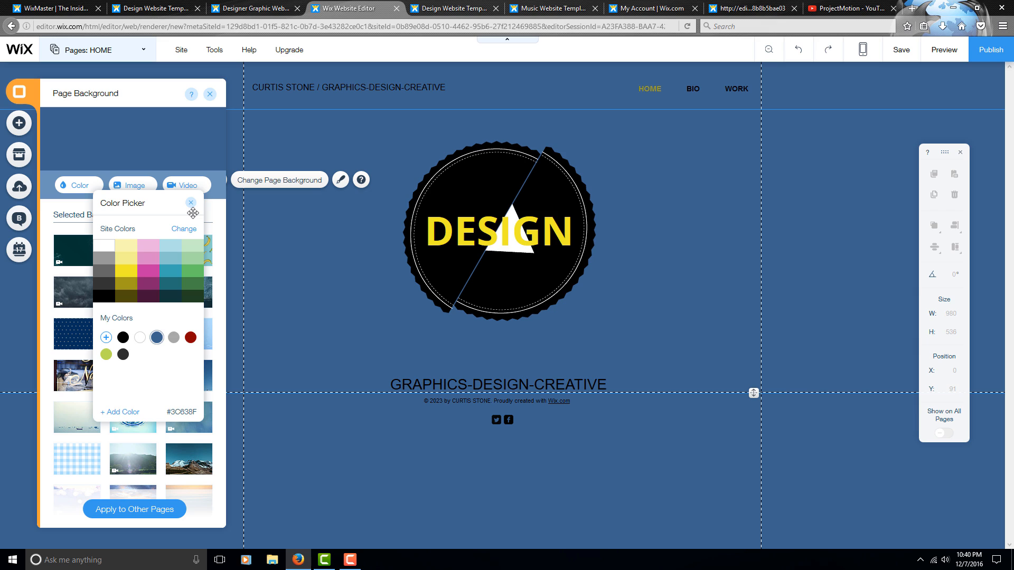
pyautogui.click(191, 204)
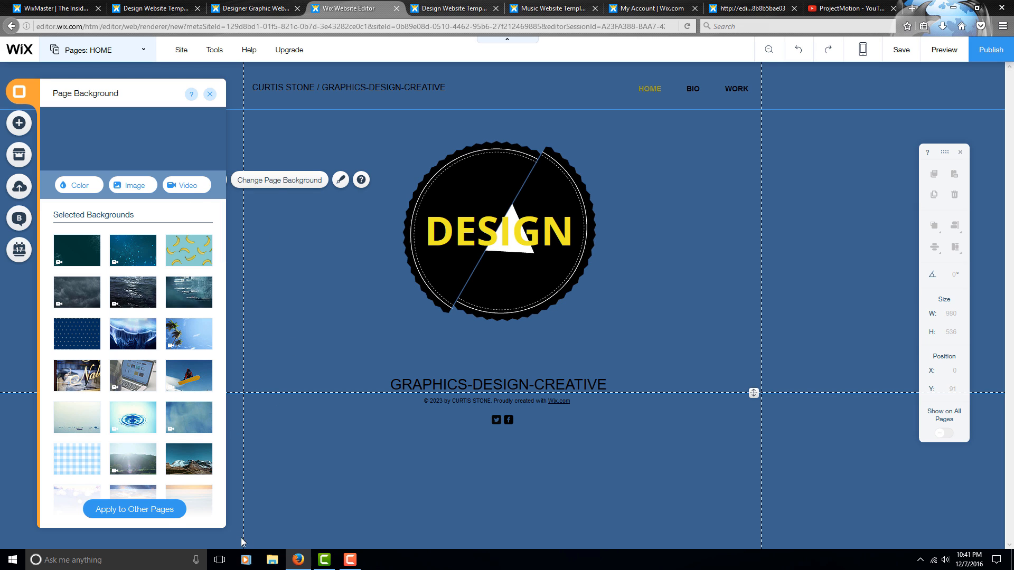
# Step: Apply the HOME page's blue background to all other pages and close the background settings
pyautogui.click(135, 510)
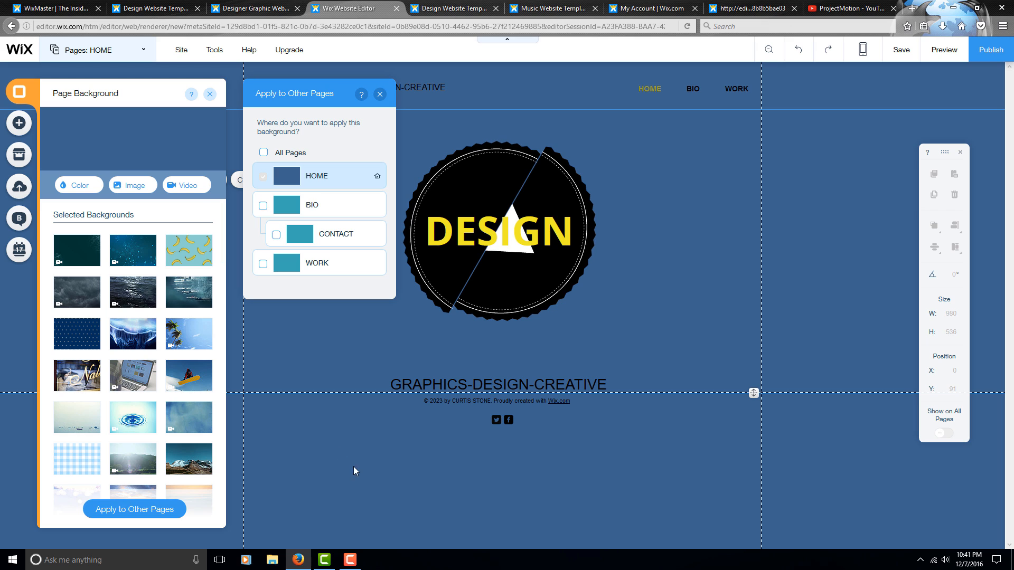
pyautogui.click(263, 206)
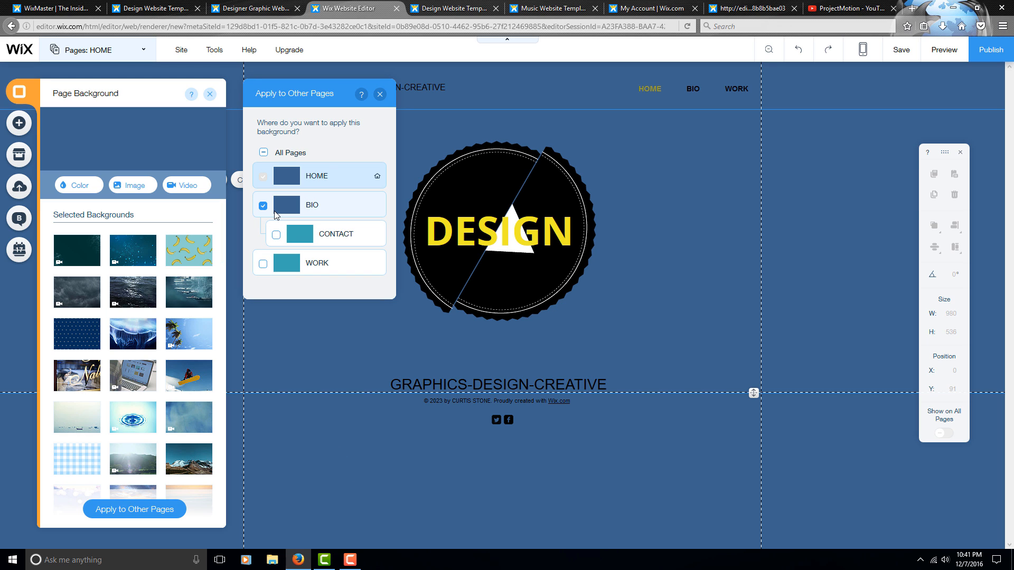
pyautogui.click(263, 153)
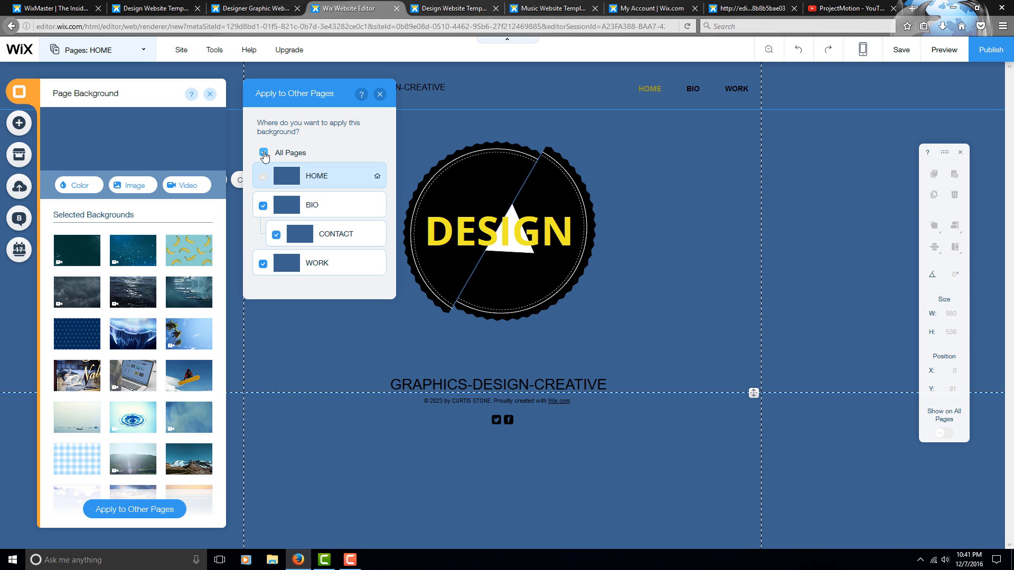
pyautogui.click(380, 95)
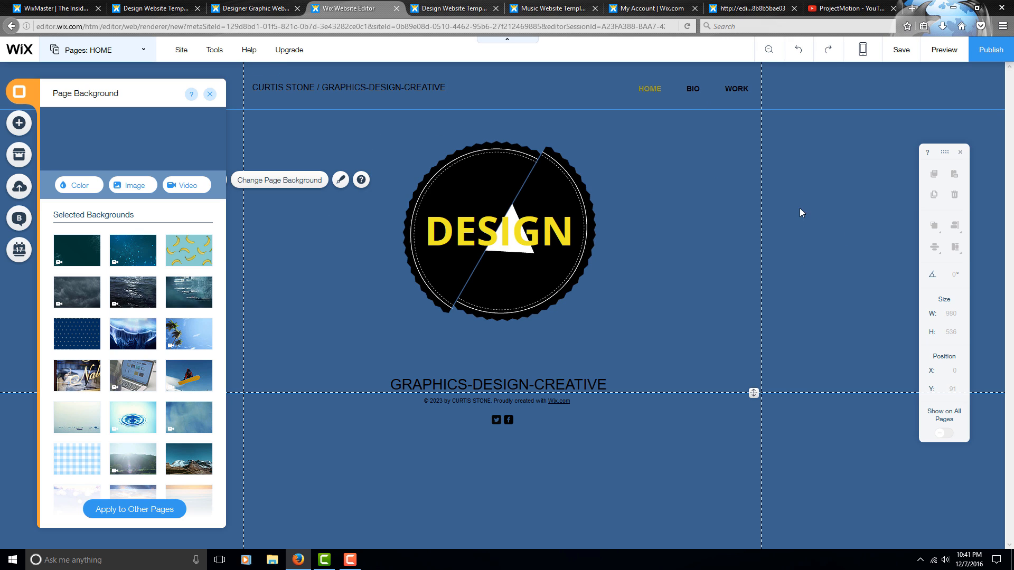
pyautogui.click(209, 94)
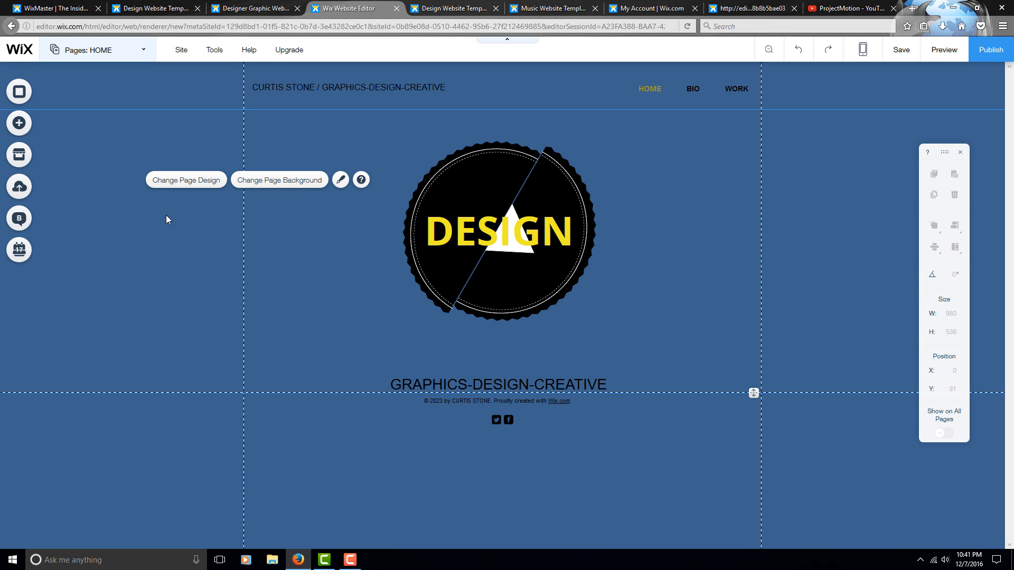
# Step: Manage the header menu's pages and move HOME to the end of the list, below WORK
pyautogui.click(665, 89)
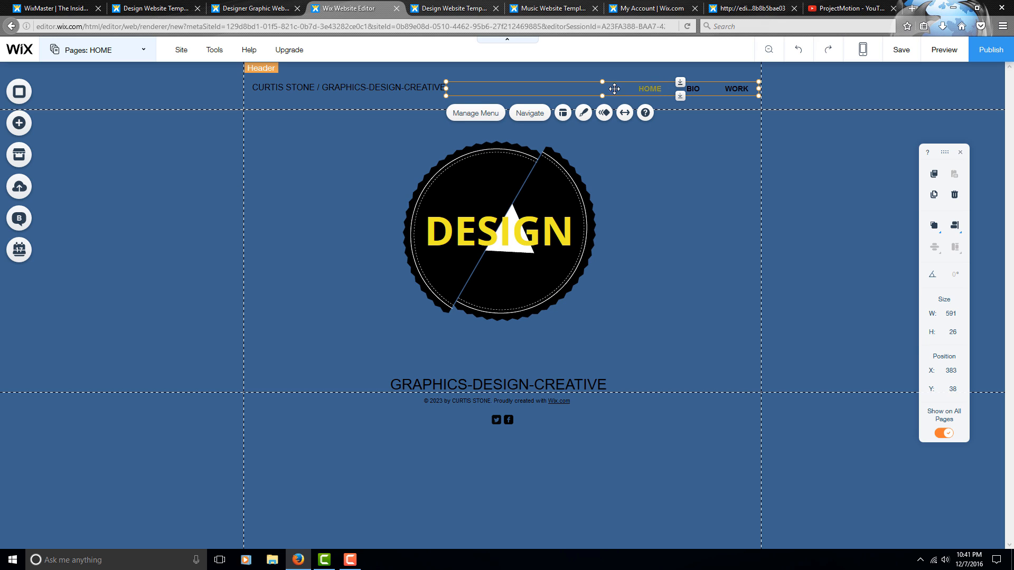
pyautogui.click(478, 114)
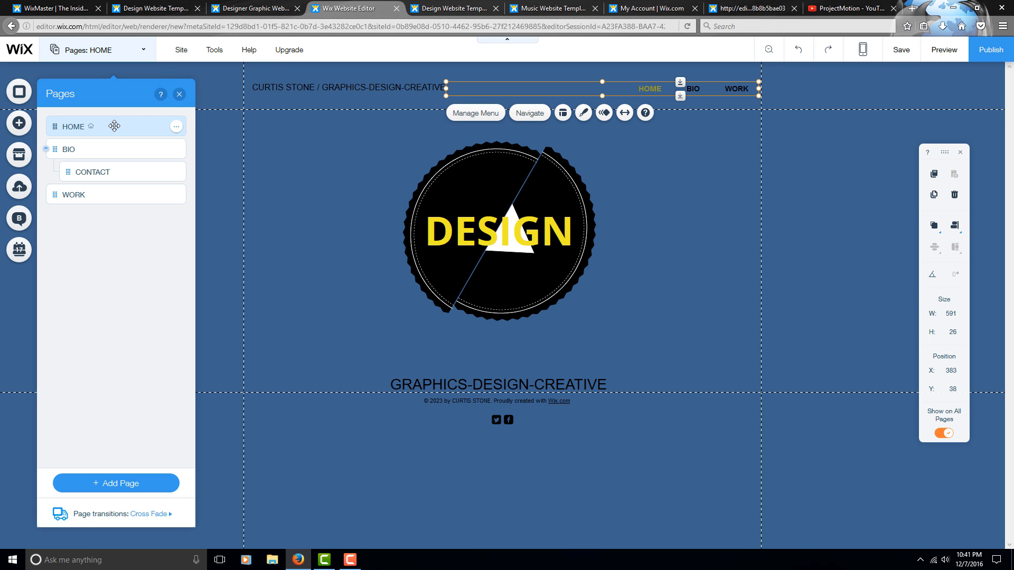
pyautogui.moveTo(114, 125); pyautogui.dragTo(165, 201)
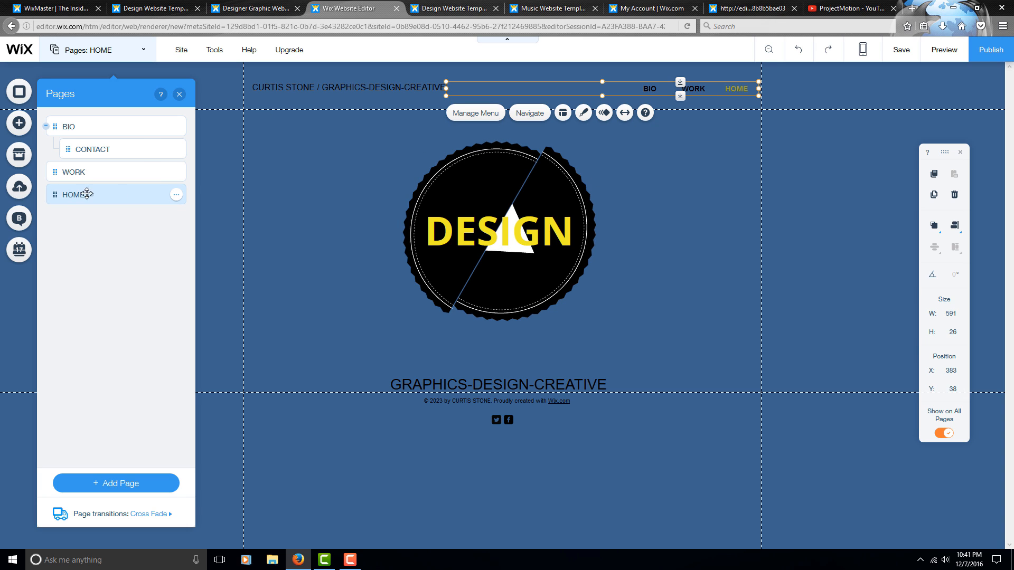
# Step: Move HOME back to the top of the pages list, open CONTACT, and preview the BIO menu item's dropdown
pyautogui.moveTo(86, 192); pyautogui.dragTo(87, 128)
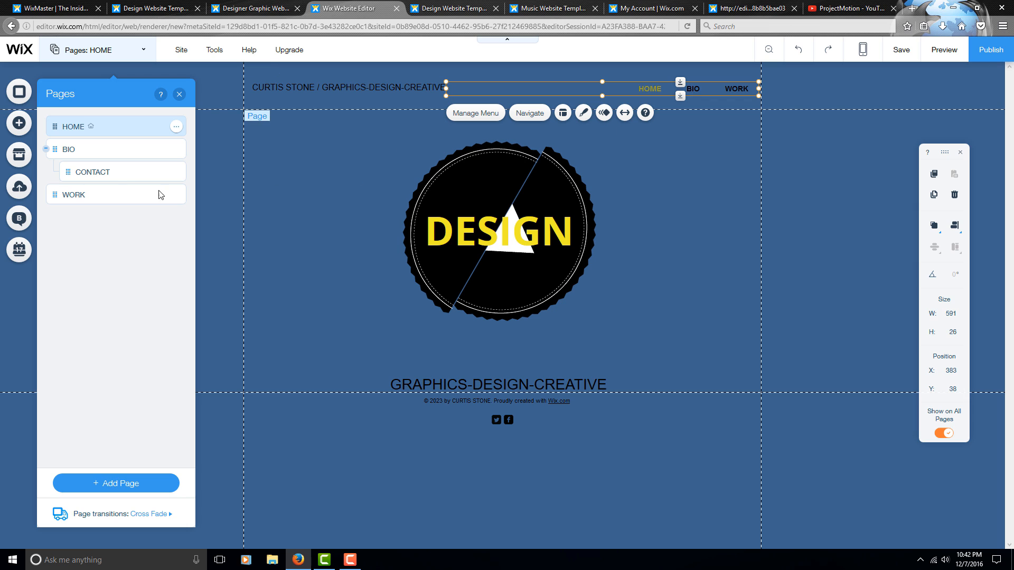
pyautogui.click(136, 174)
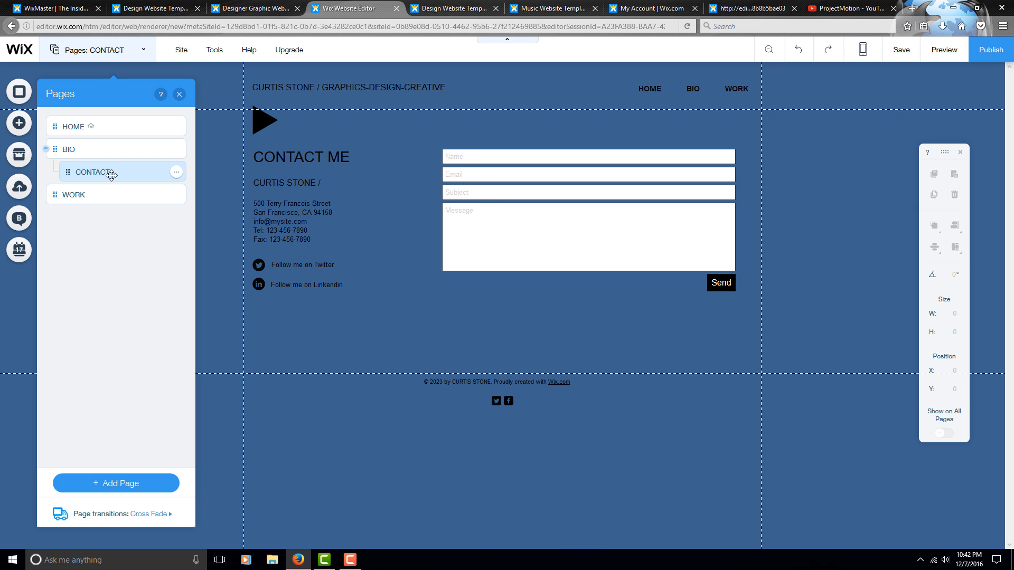
pyautogui.click(934, 57)
pyautogui.moveTo(693, 90)
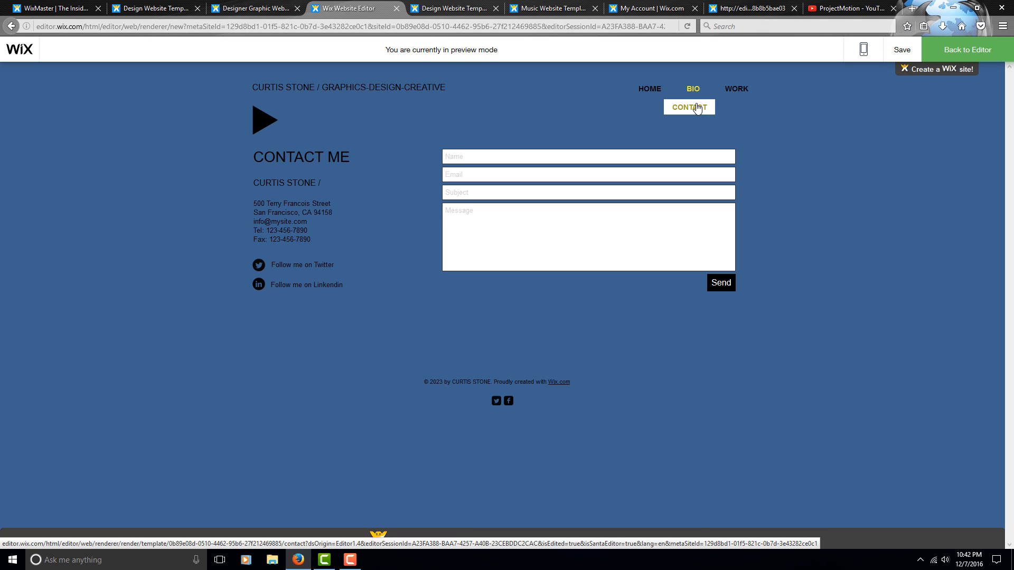
pyautogui.click(958, 57)
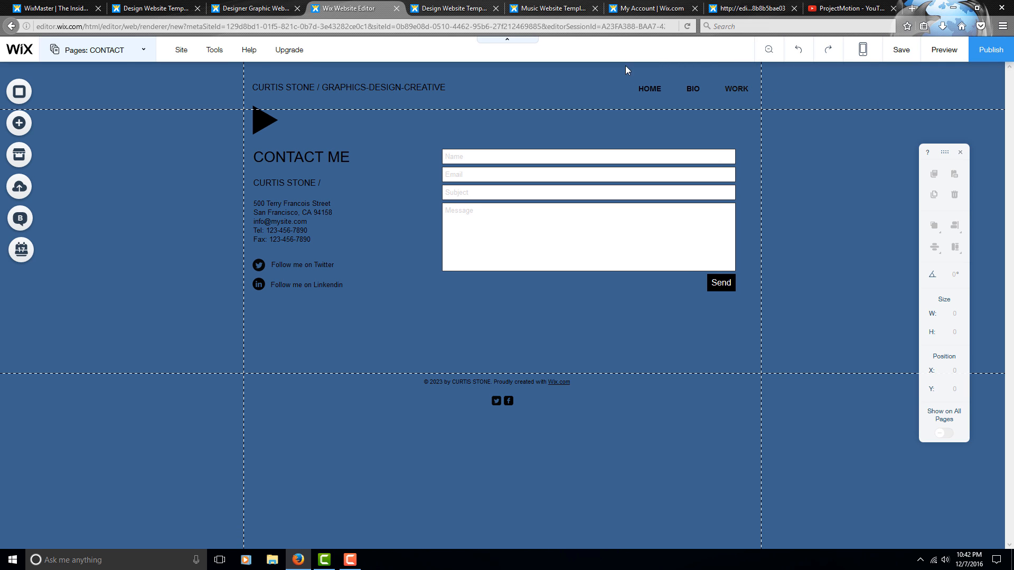
# Step: Return to the HOME page, browse the horizontal menu presets, and apply the second themed design with vertical separators to the header menu
pyautogui.click(123, 50)
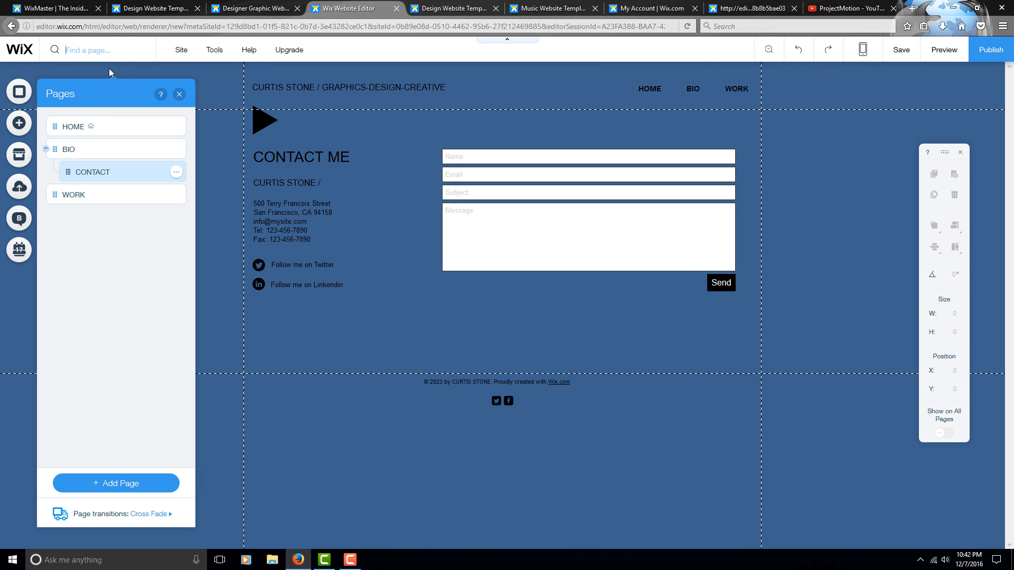
pyautogui.click(102, 127)
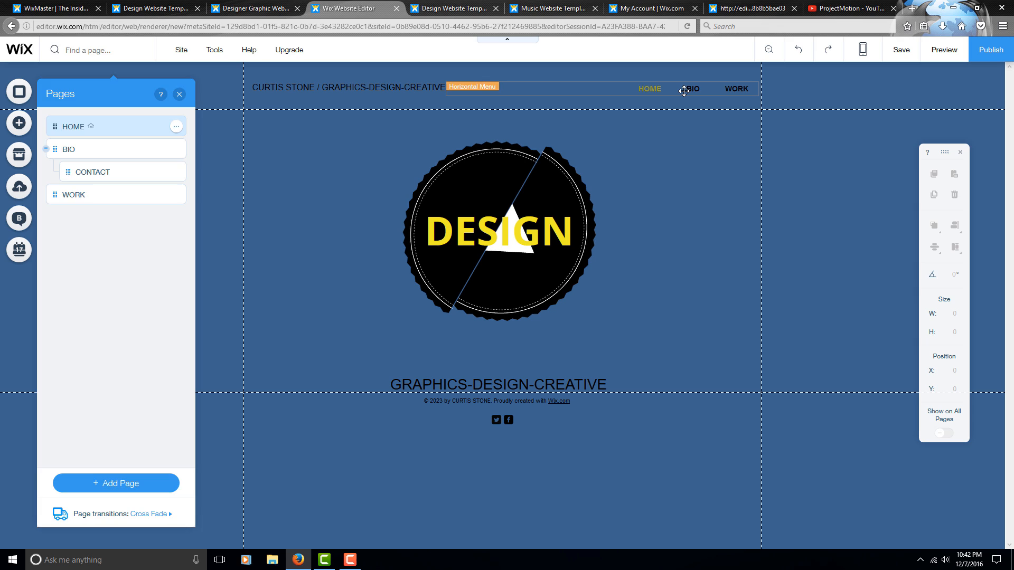
pyautogui.click(683, 91)
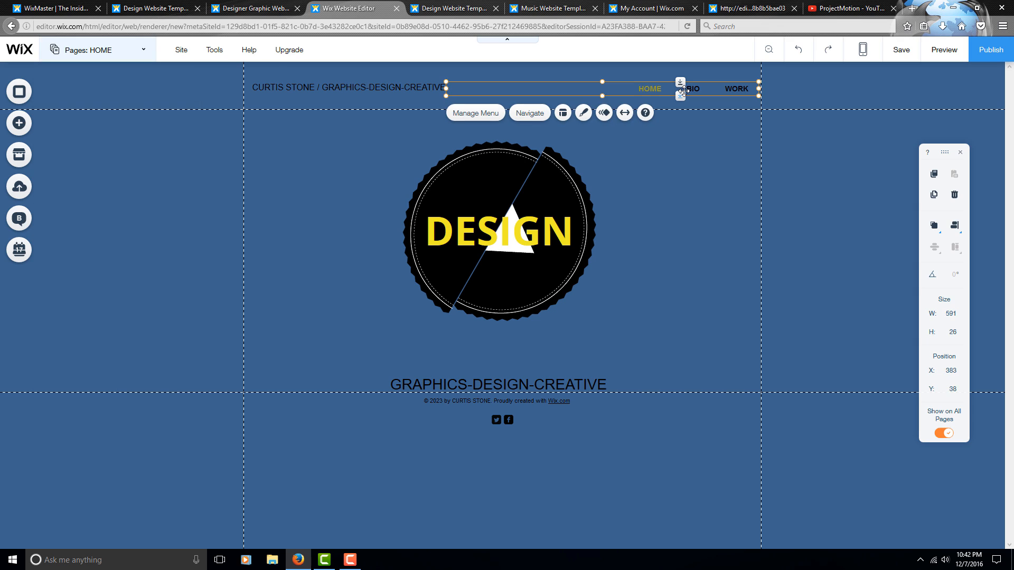
pyautogui.click(583, 114)
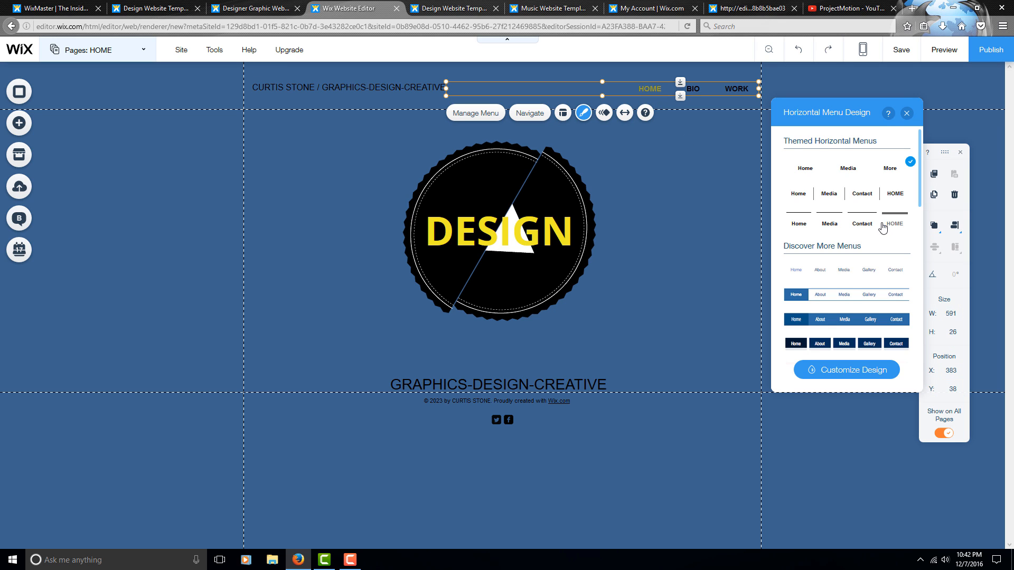
pyautogui.scroll(-10, 845, 227)
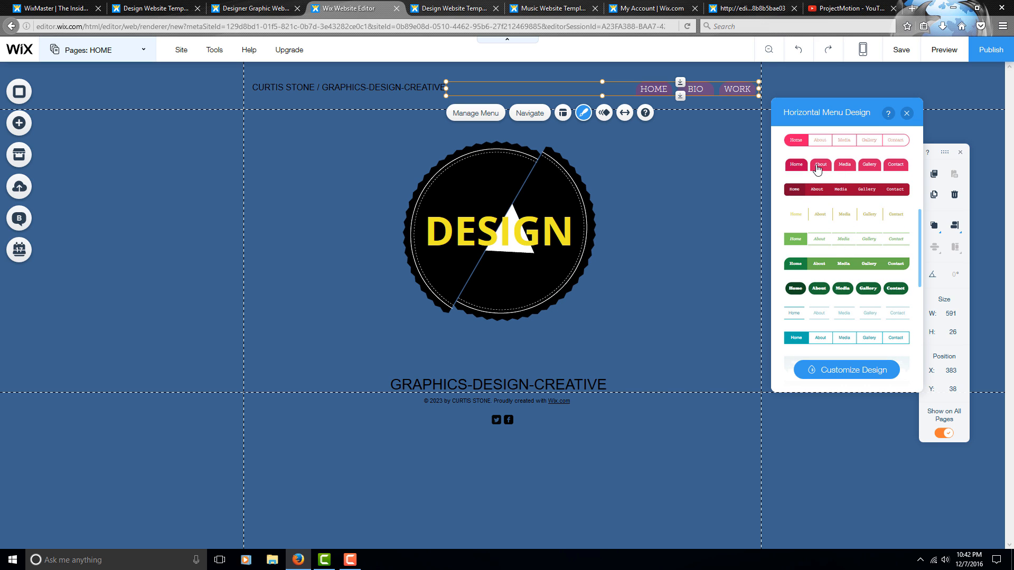
pyautogui.scroll(-3, 826, 237)
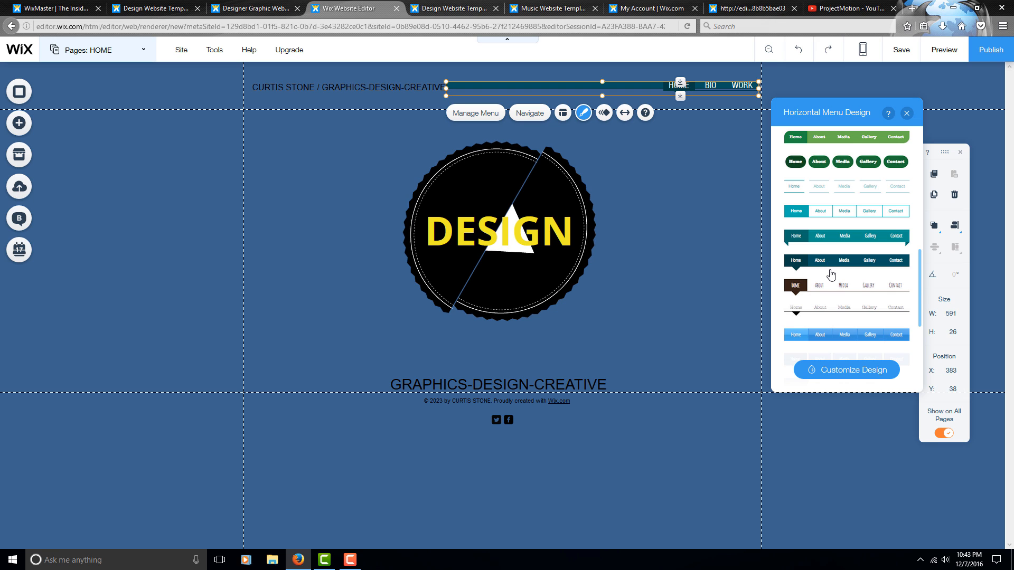
pyautogui.scroll(-3, 830, 259)
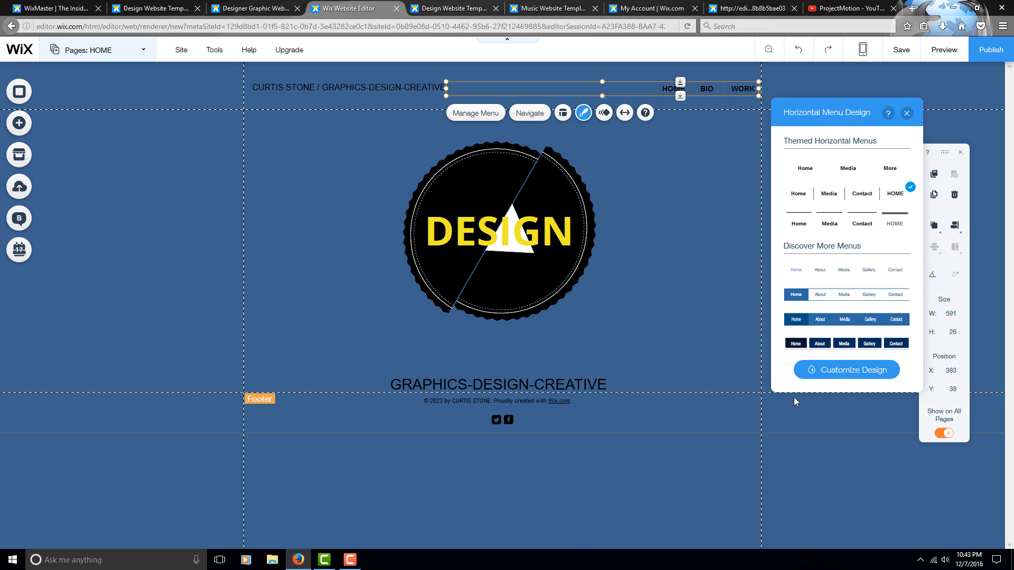
# Step: Customize the header menu's design by trying the solid-background layout and switching back to the layout with separators
pyautogui.click(817, 370)
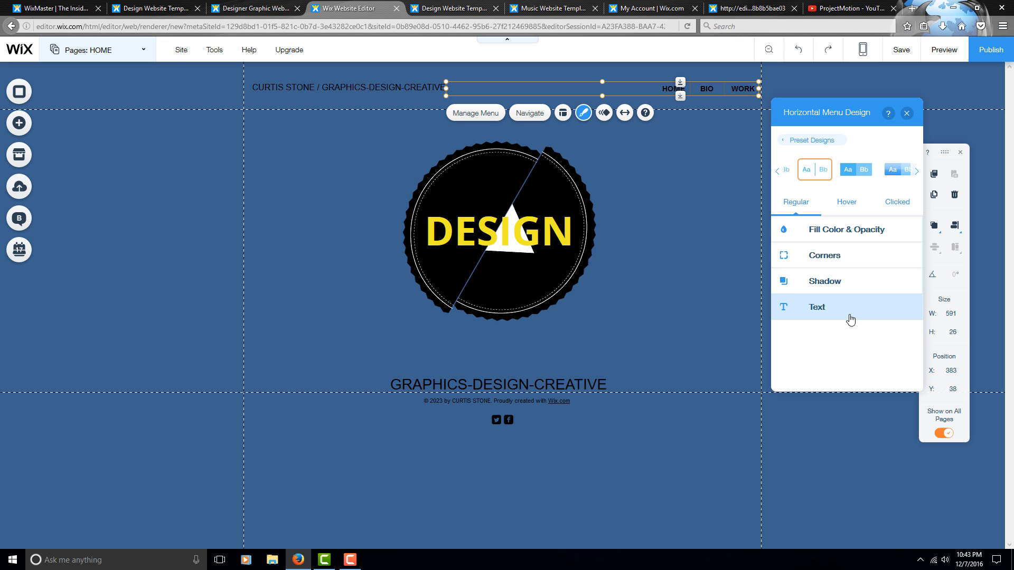
pyautogui.click(856, 169)
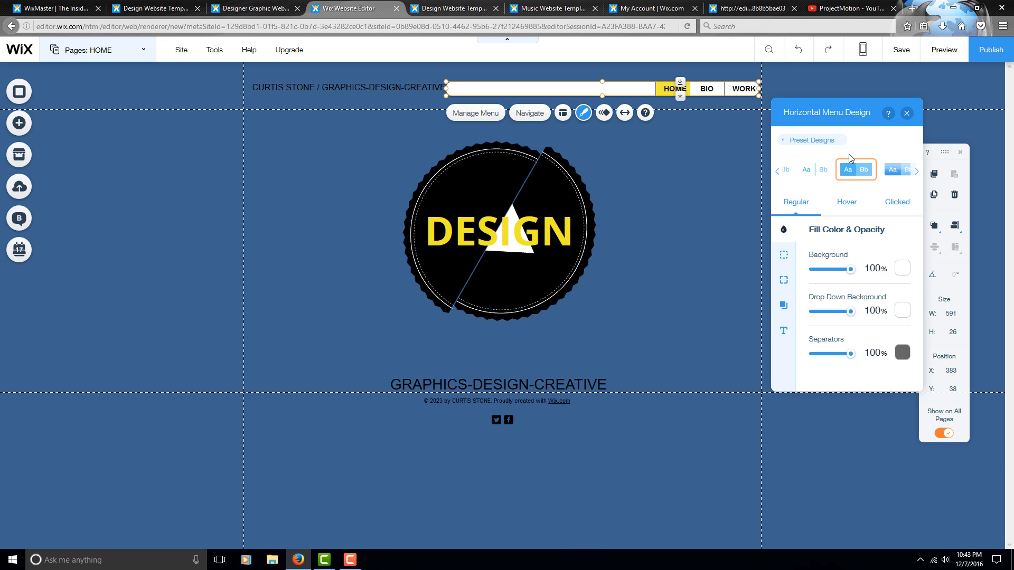
pyautogui.click(813, 170)
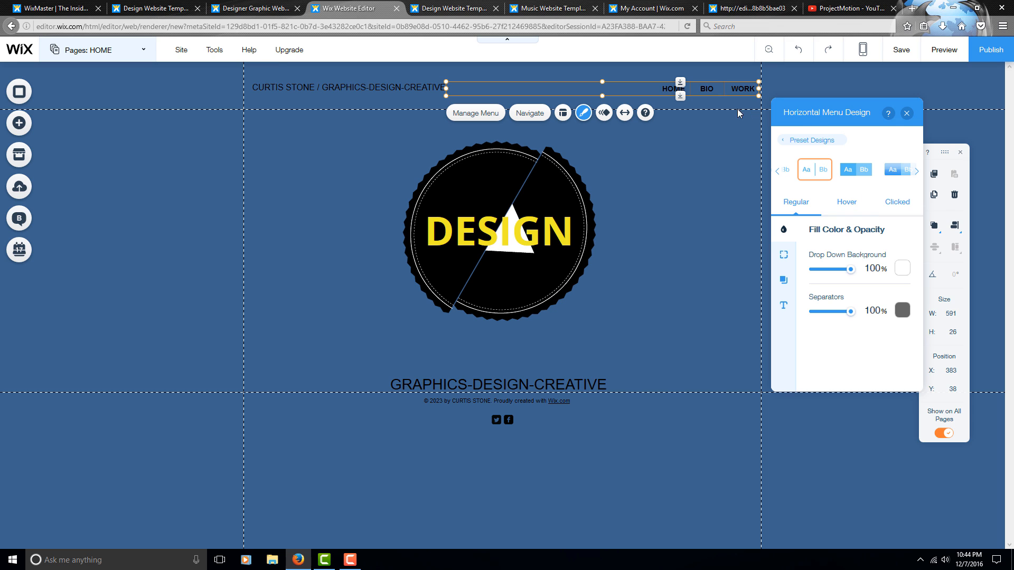
# Step: Preview the site to check the header menu's look and return to editing
pyautogui.click(933, 49)
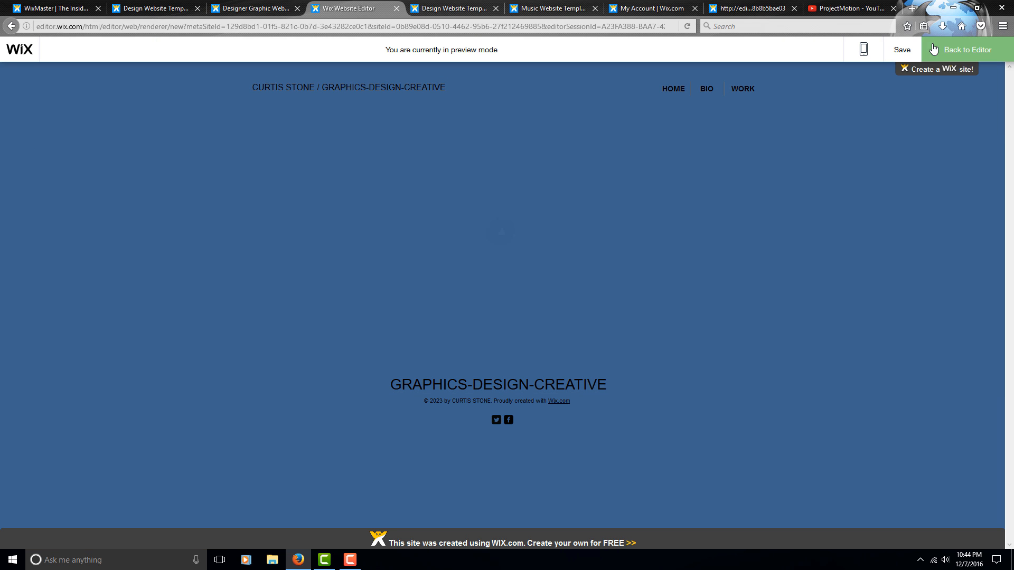
pyautogui.moveTo(705, 90)
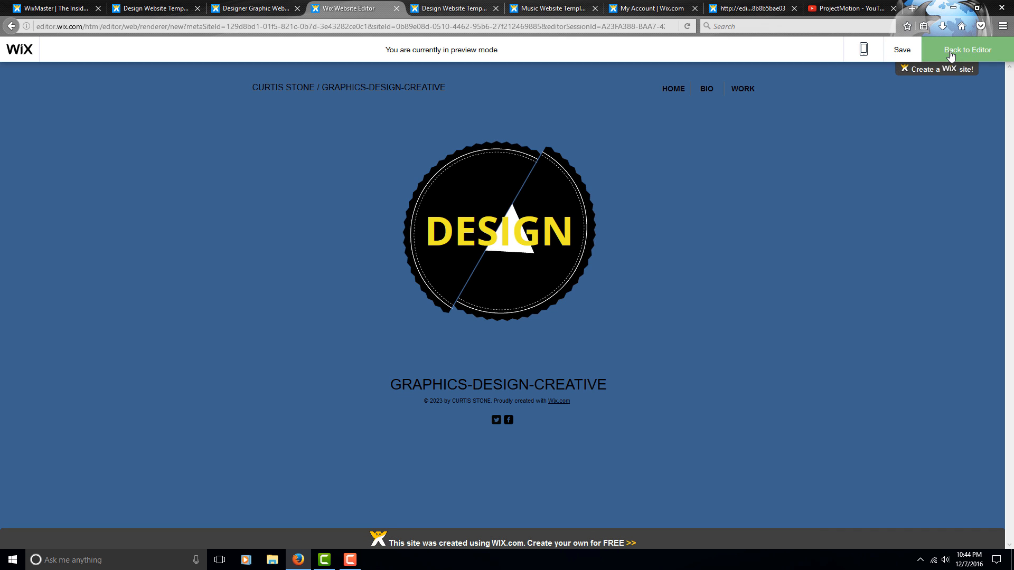
pyautogui.click(950, 53)
# Step: Set the header menu's separator color to the yellow site color #EFE928 in its regular state
pyautogui.click(717, 85)
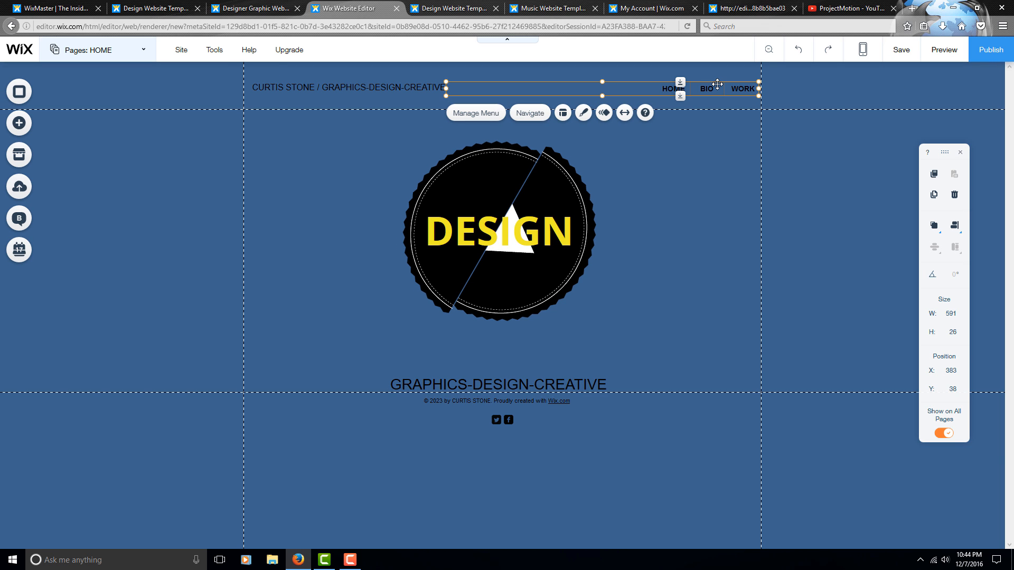
pyautogui.click(583, 112)
pyautogui.click(824, 368)
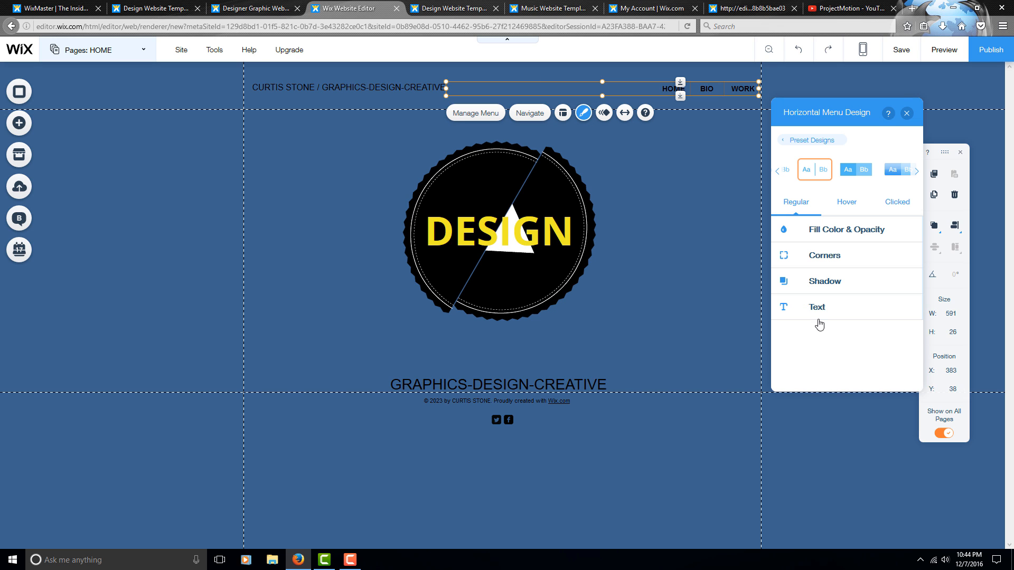
pyautogui.click(848, 232)
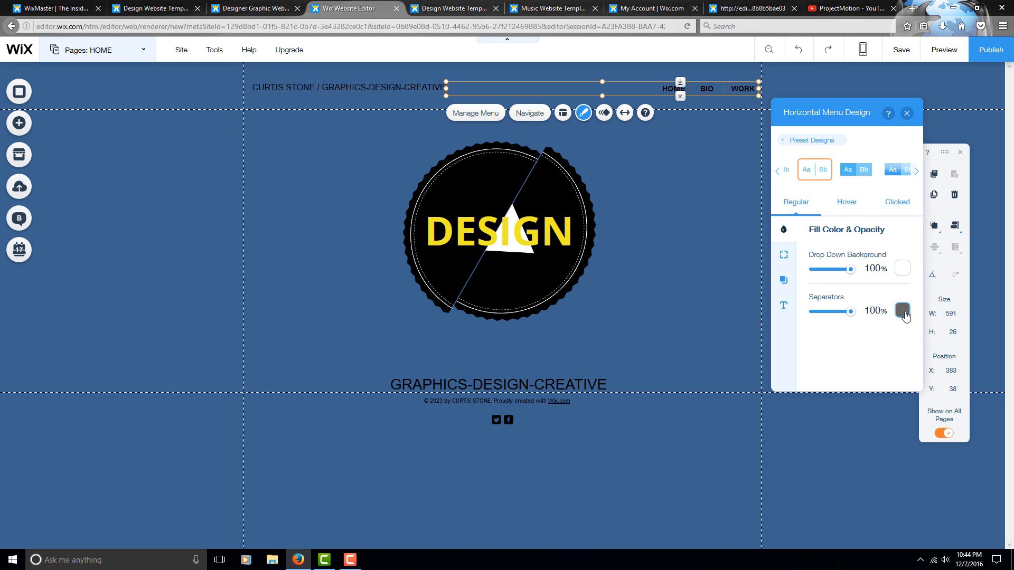
pyautogui.click(902, 311)
pyautogui.click(798, 217)
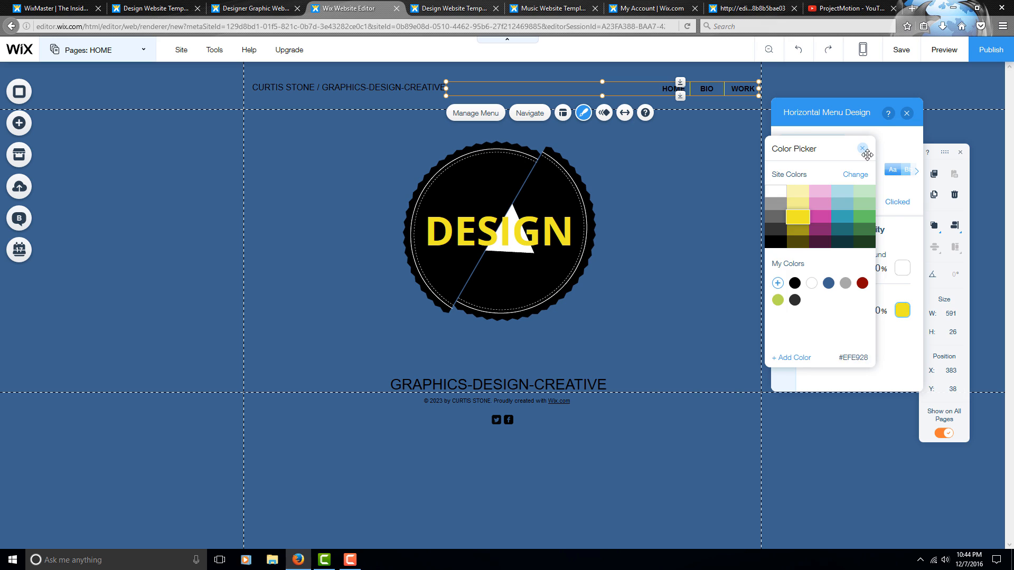
pyautogui.click(862, 148)
# Step: Set the menu's hover text color to yellow #EFE928 and close the menu design settings
pyautogui.click(845, 210)
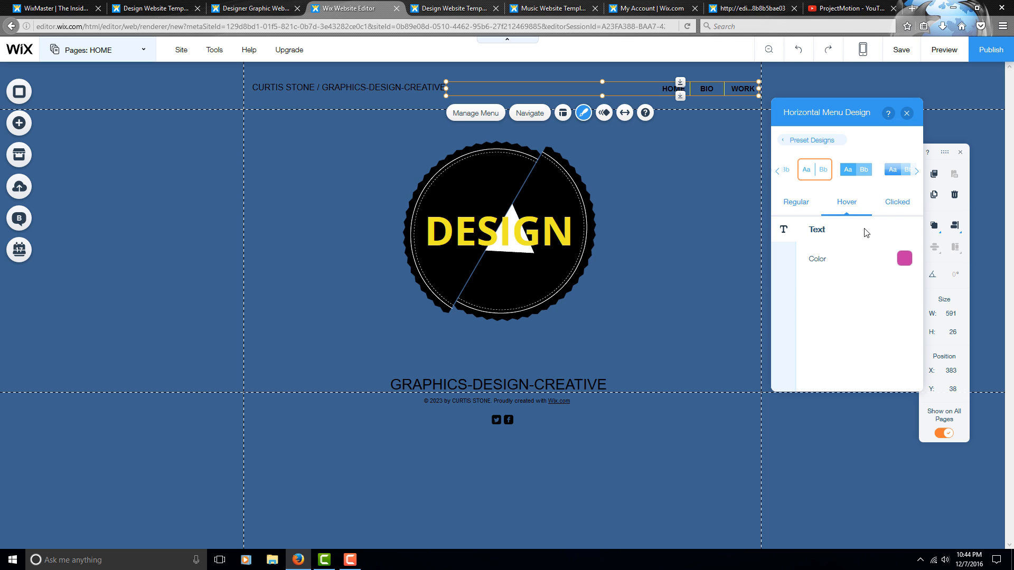
pyautogui.click(904, 259)
pyautogui.click(803, 217)
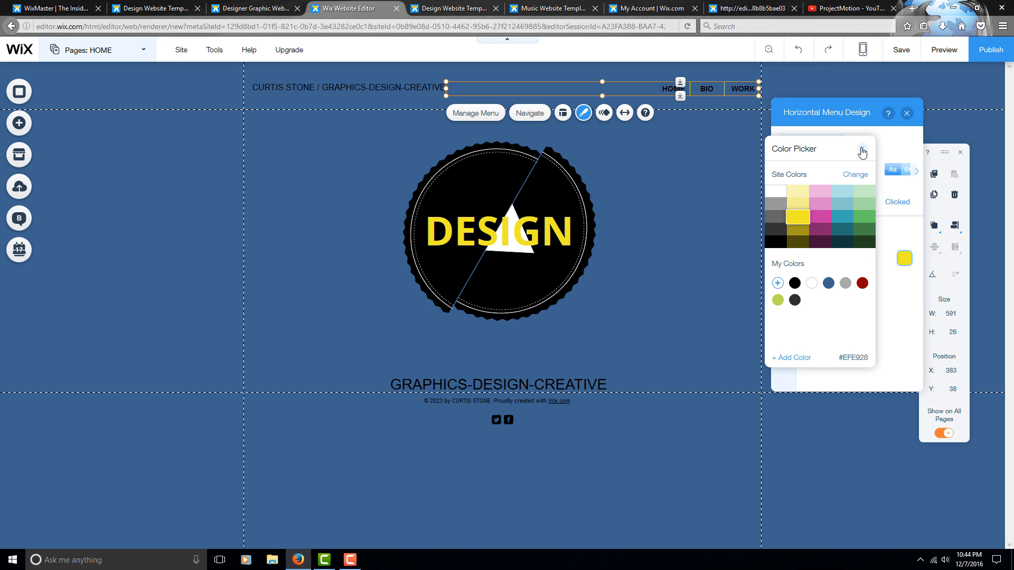
pyautogui.click(862, 151)
pyautogui.click(907, 113)
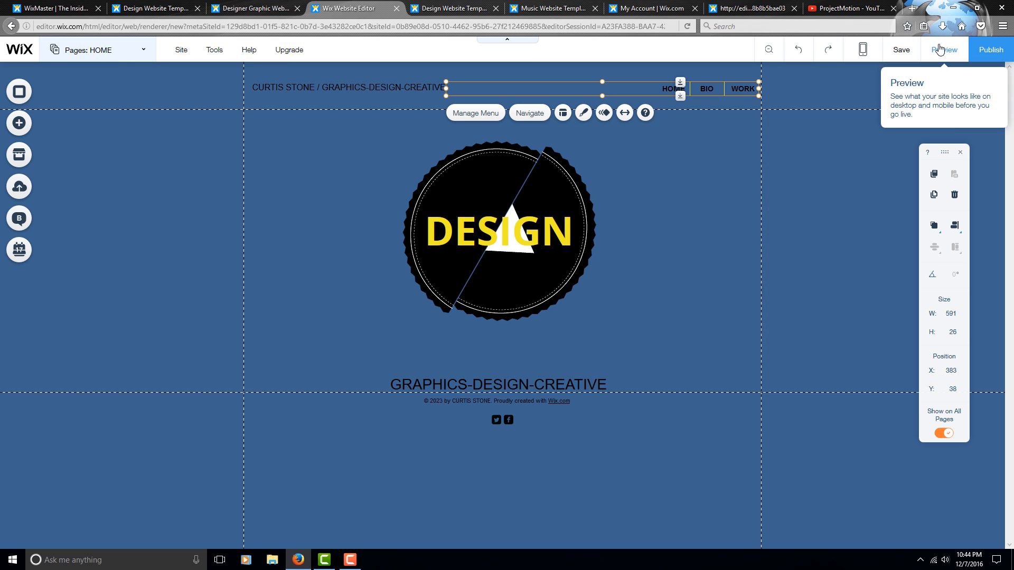
# Step: Preview the site to check the menu's separators and hover color, and return to the editor
pyautogui.click(943, 50)
pyautogui.moveTo(708, 91)
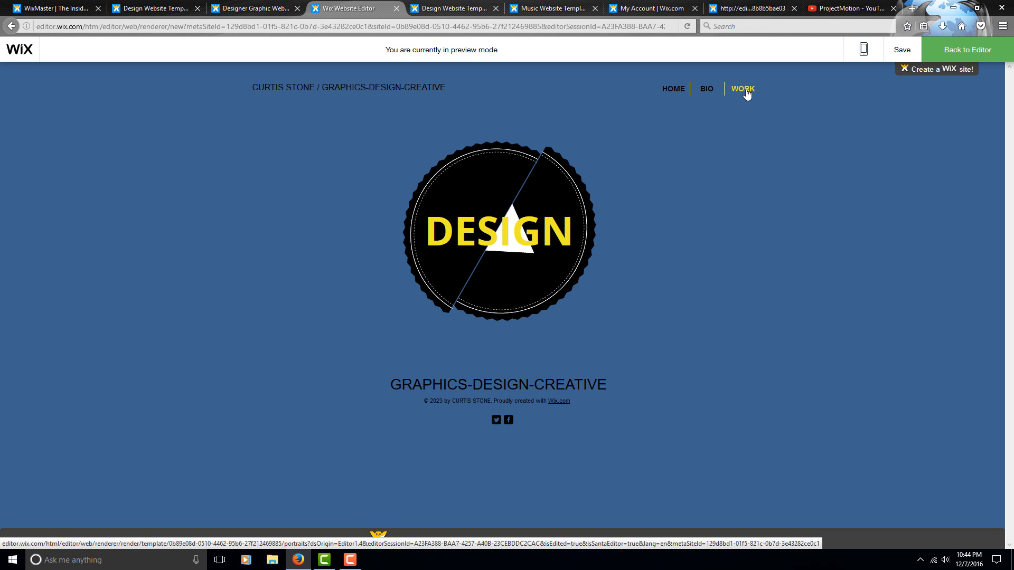
pyautogui.click(967, 49)
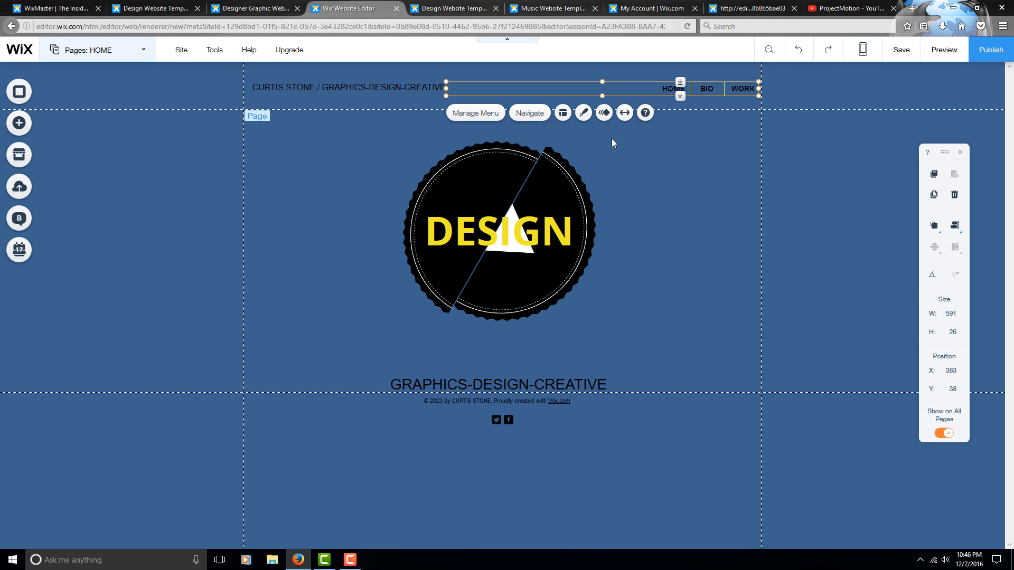
# Step: Replace the header's site title text with the Funky Title text preset, placed in the header at about X 47, Y 26
pyautogui.click(423, 88)
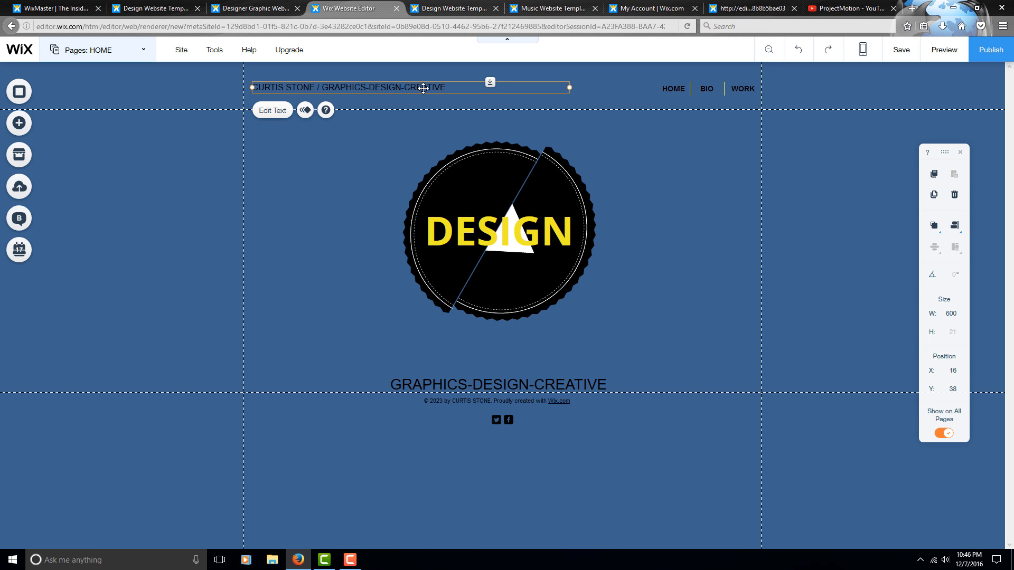
pyautogui.press('Delete')
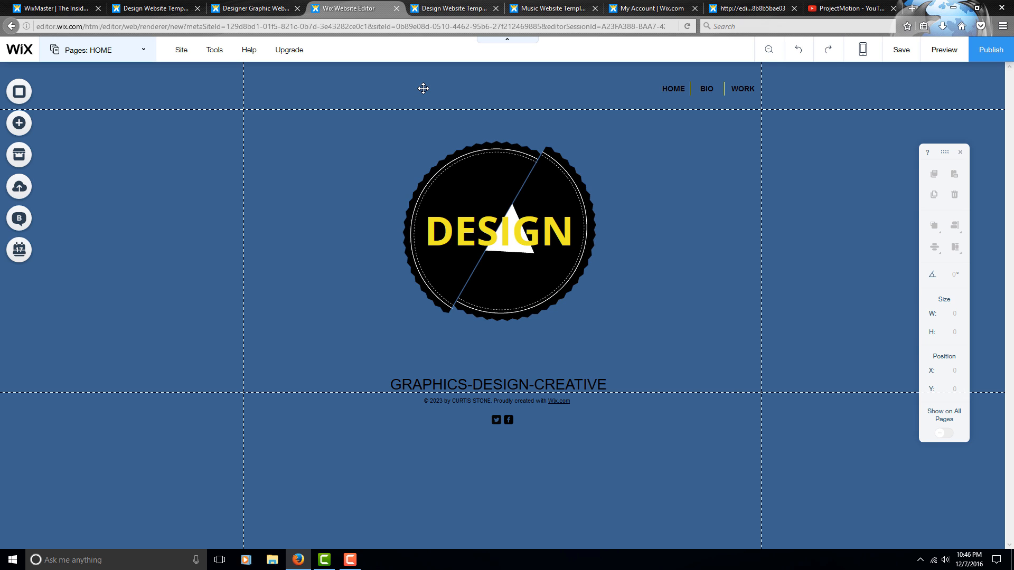
pyautogui.click(16, 122)
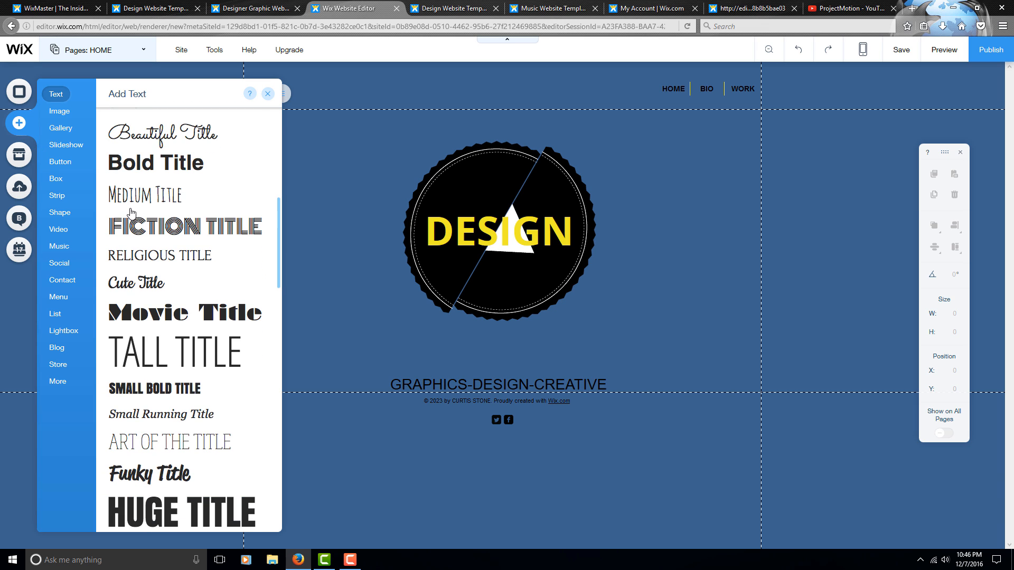
pyautogui.scroll(7, 165, 201)
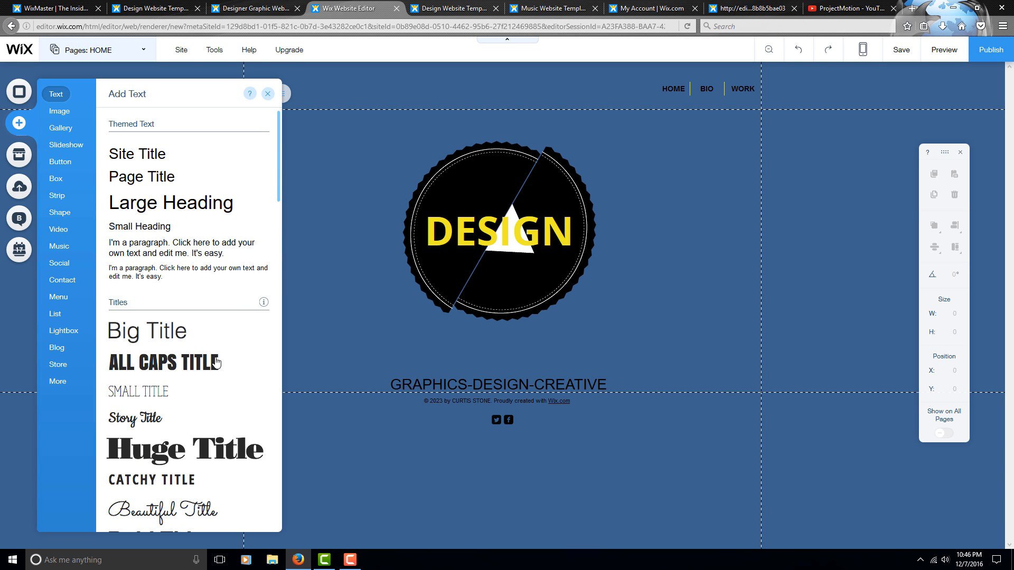
pyautogui.scroll(-4, 214, 365)
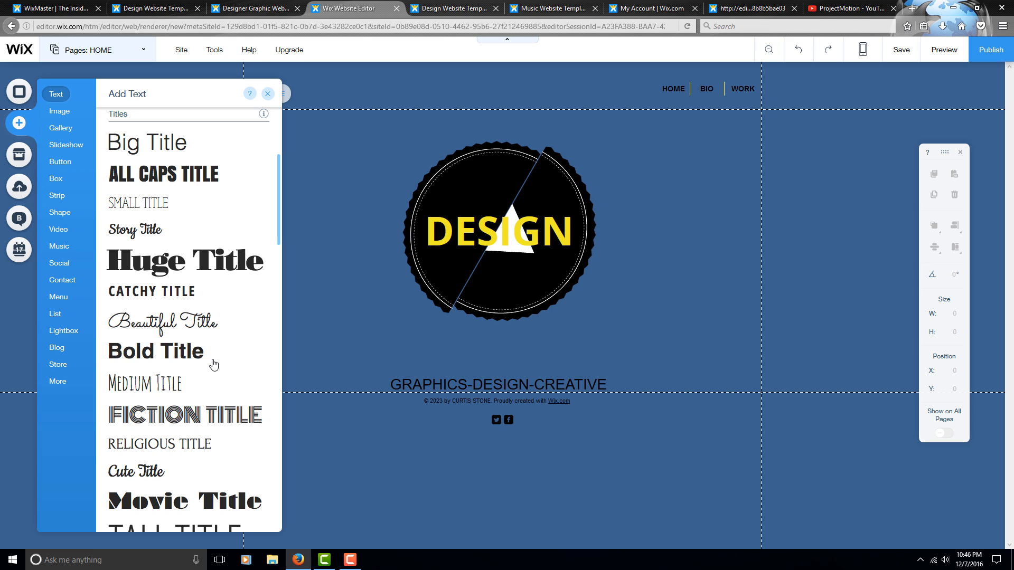
pyautogui.scroll(-10, 214, 364)
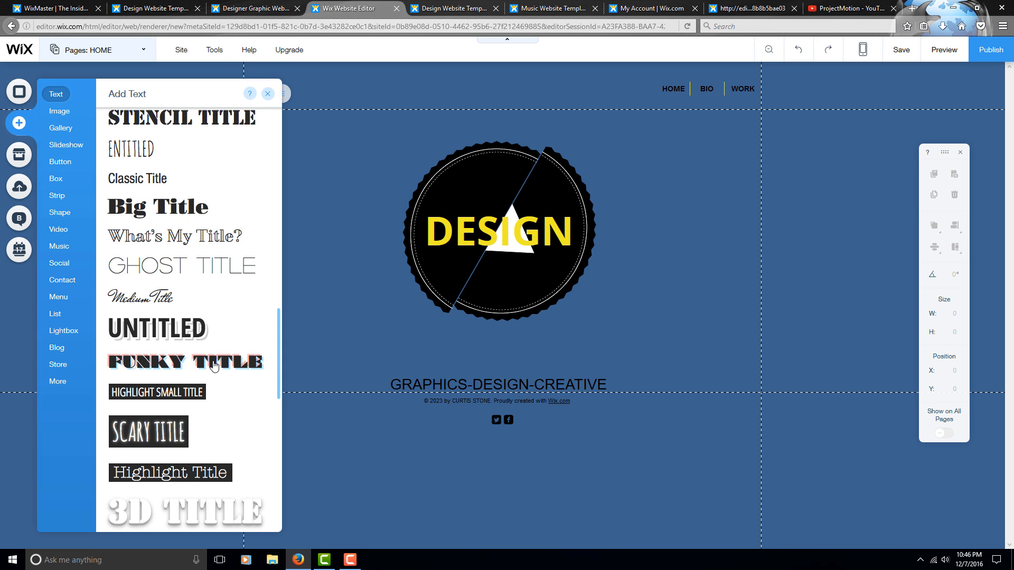
pyautogui.click(214, 363)
pyautogui.moveTo(455, 302); pyautogui.dragTo(304, 86)
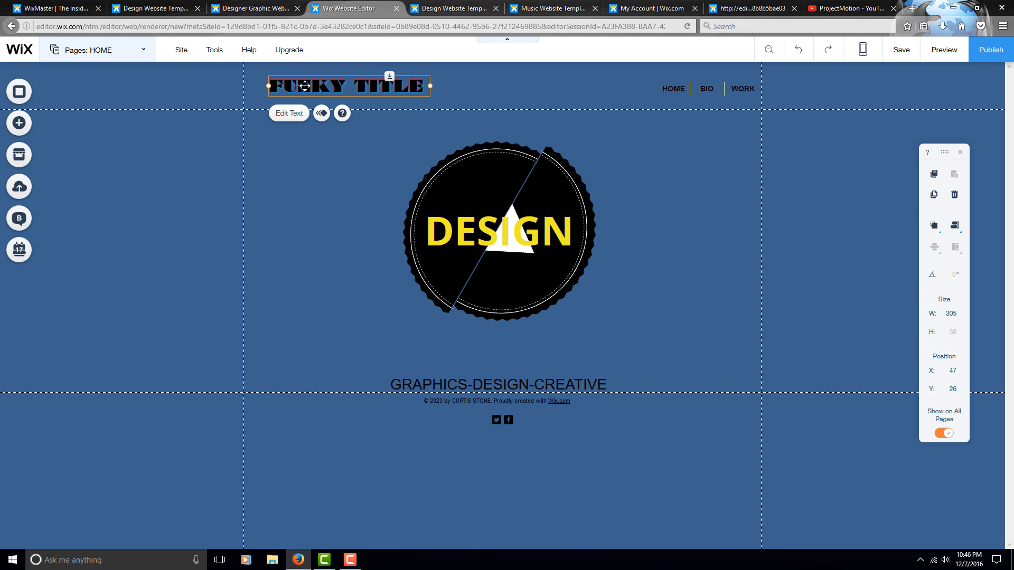
# Step: Try text effects B and C on the header's site title and remove the text effect
pyautogui.doubleClick(305, 86)
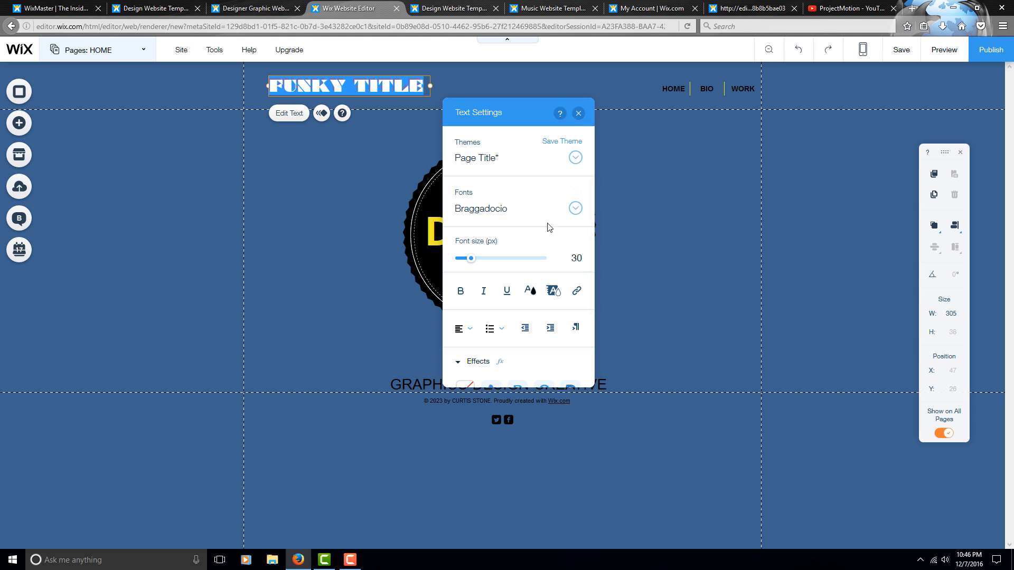
pyautogui.scroll(-2, 530, 311)
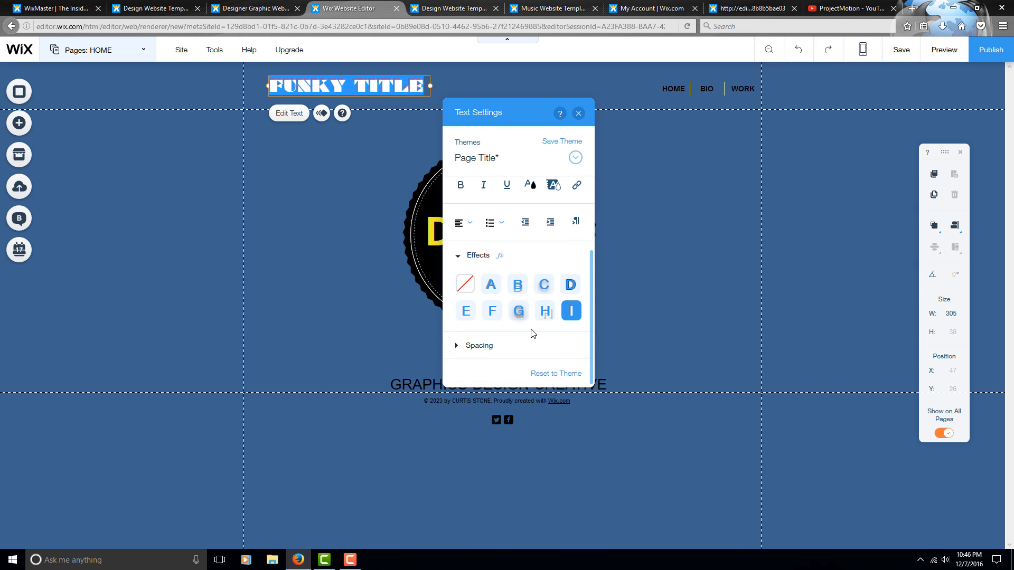
pyautogui.click(575, 316)
pyautogui.click(519, 290)
pyautogui.click(543, 290)
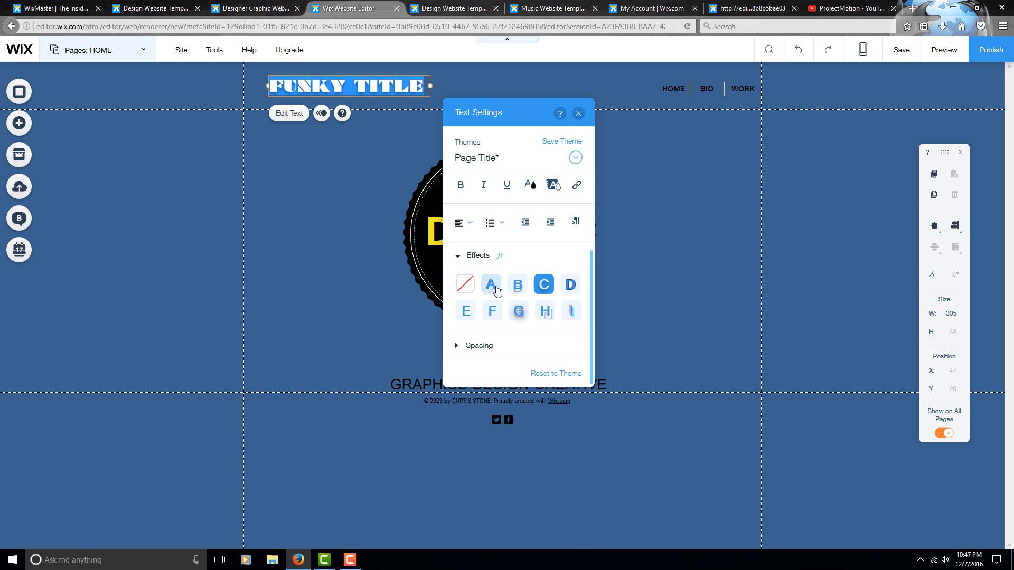
pyautogui.click(465, 285)
pyautogui.scroll(3, 488, 265)
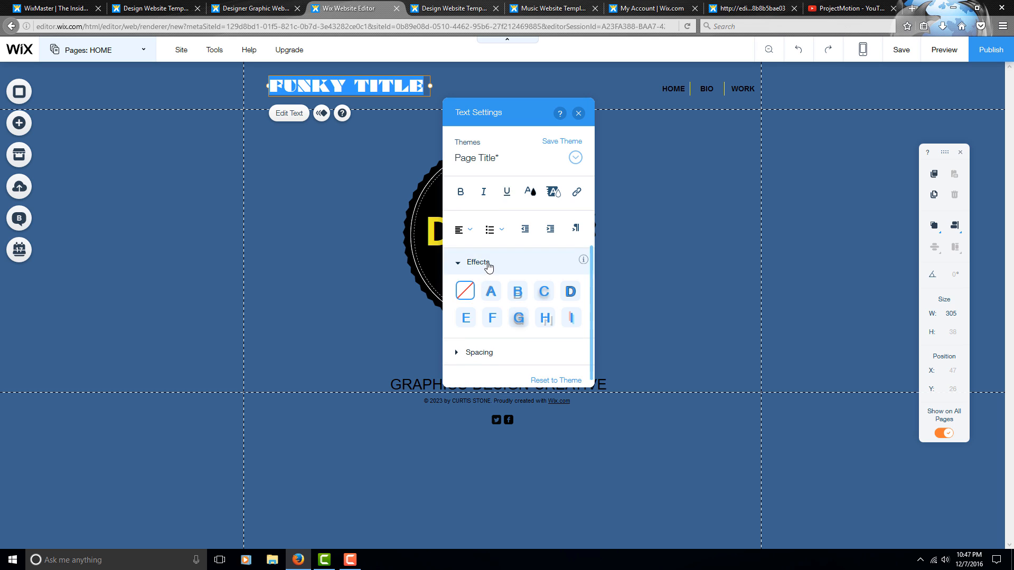
pyautogui.scroll(-3, 513, 314)
pyautogui.scroll(3, 544, 301)
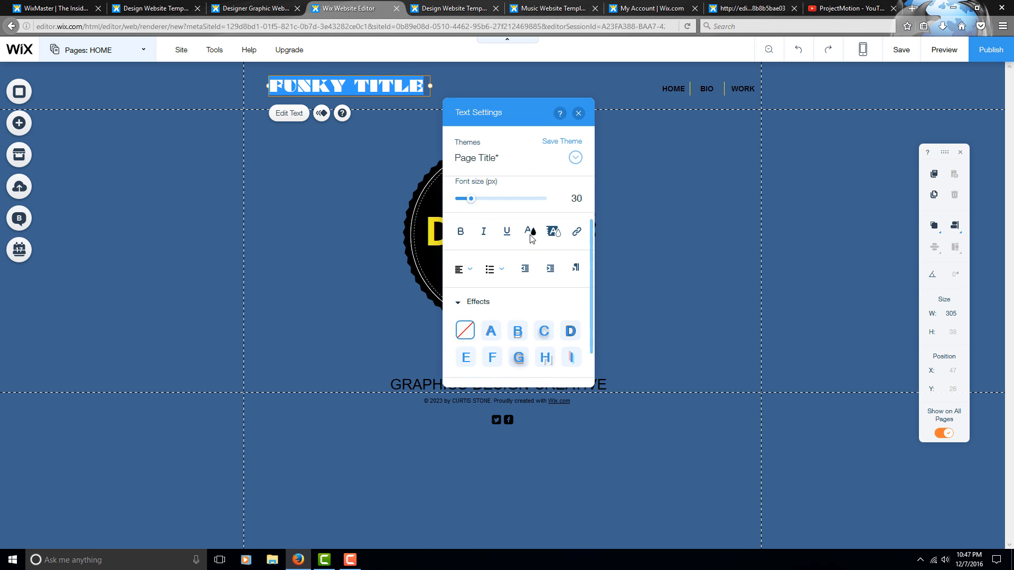
# Step: Set the site title's text color to the yellow site color #EFE928
pyautogui.click(553, 294)
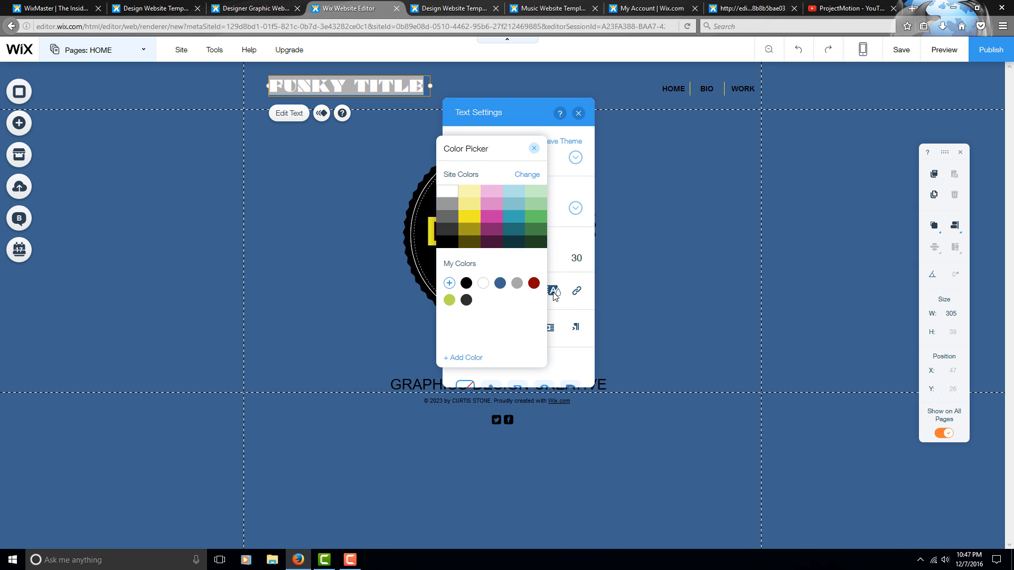
pyautogui.click(551, 291)
pyautogui.click(531, 291)
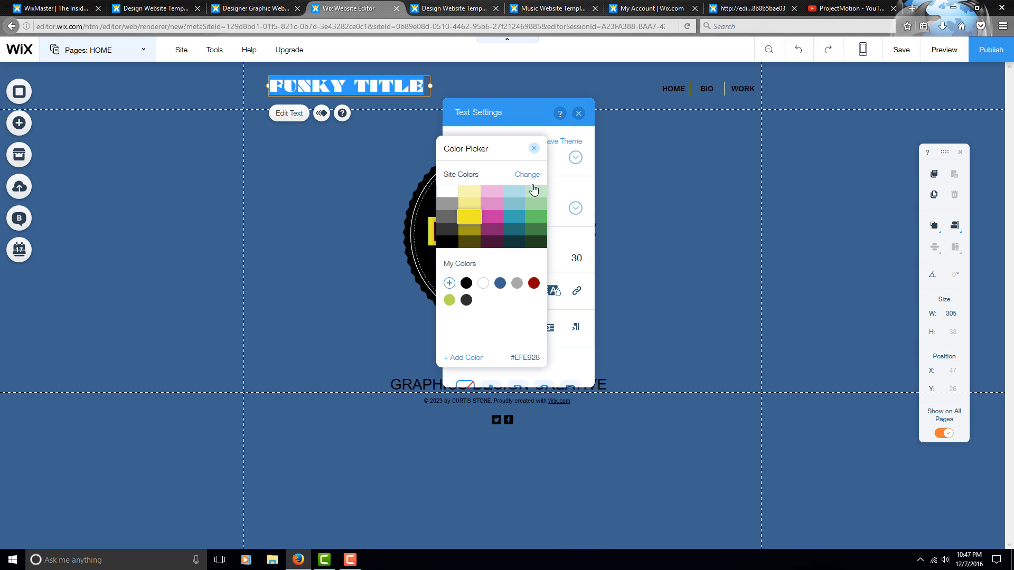
pyautogui.click(534, 148)
# Step: Reselect the Braggadocio font for the site title, try a slightly larger font size and restore it to 30 px
pyautogui.click(575, 209)
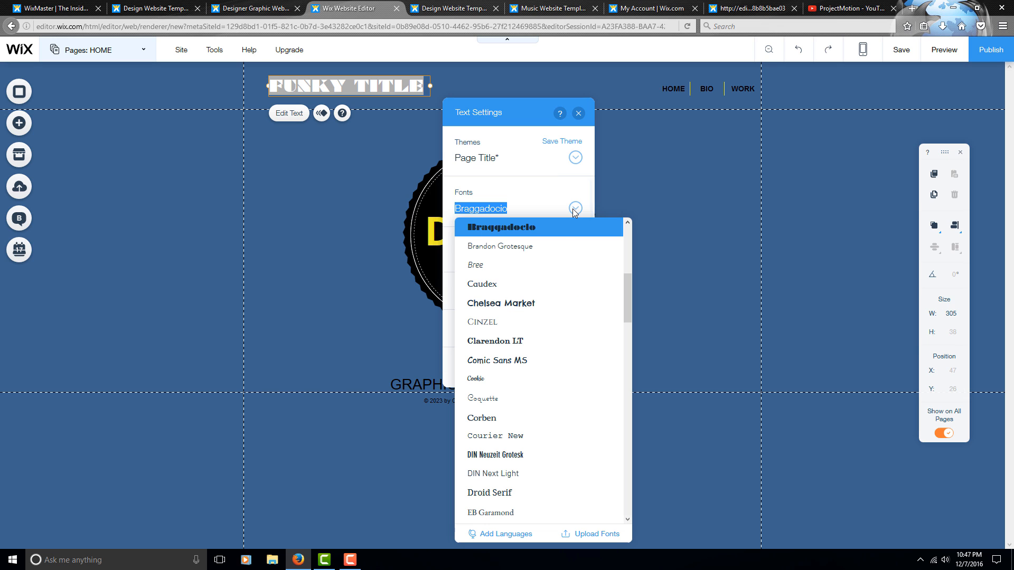
pyautogui.click(536, 228)
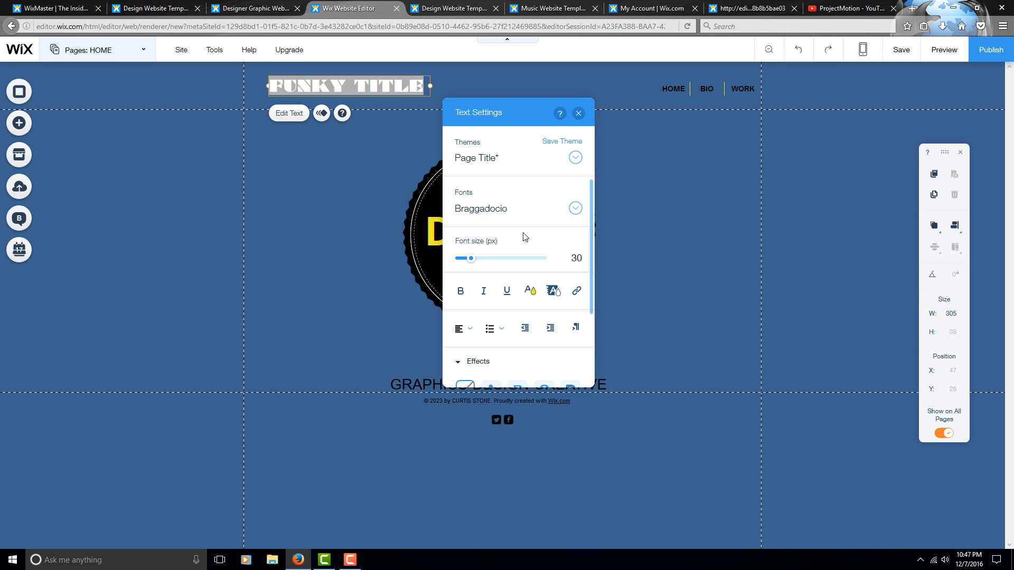
pyautogui.moveTo(471, 258)
pyautogui.mouseDown()
pyautogui.moveTo(483, 263)
pyautogui.moveTo(472, 259)
pyautogui.mouseUp()
pyautogui.click(575, 258)
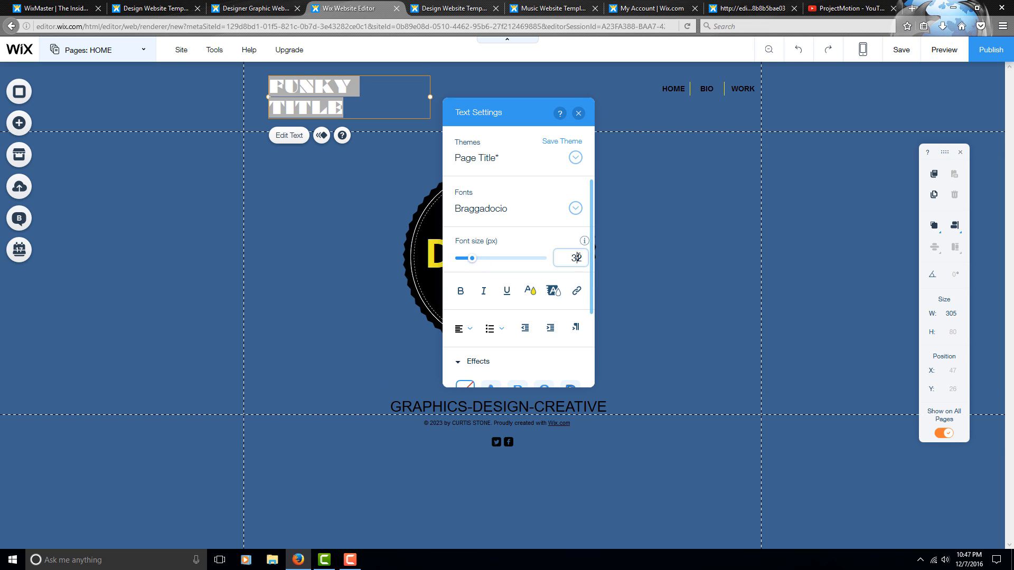
pyautogui.write('30')
pyautogui.press('Return')
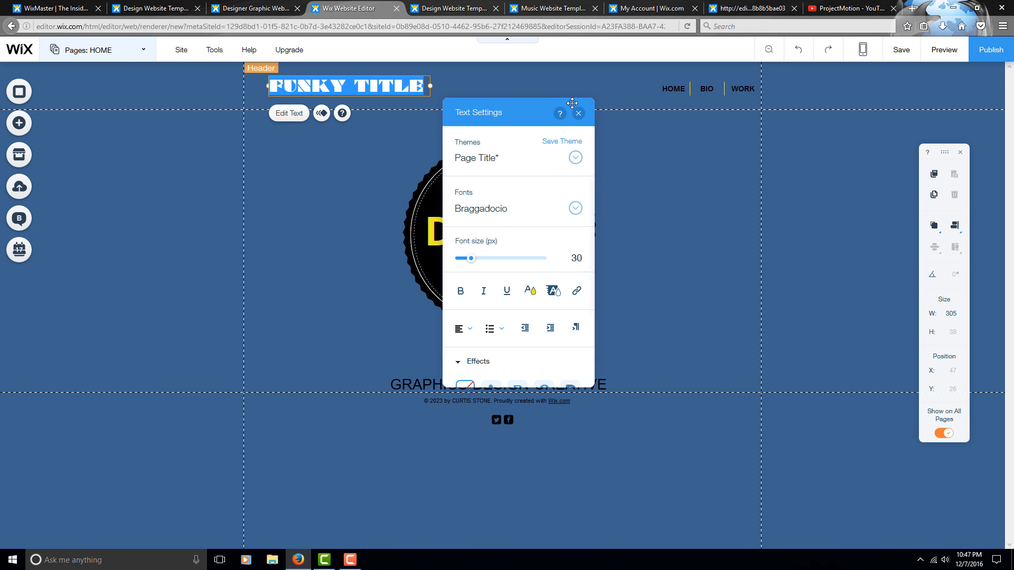
# Step: Preview the site to check the yellow title in the header, and return to the editor
pyautogui.click(944, 49)
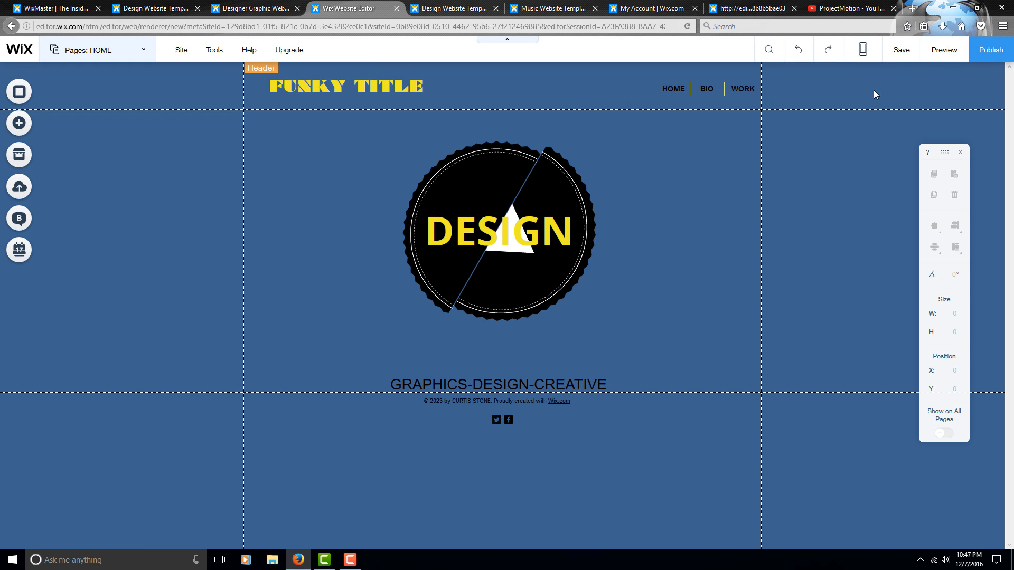
pyautogui.click(943, 53)
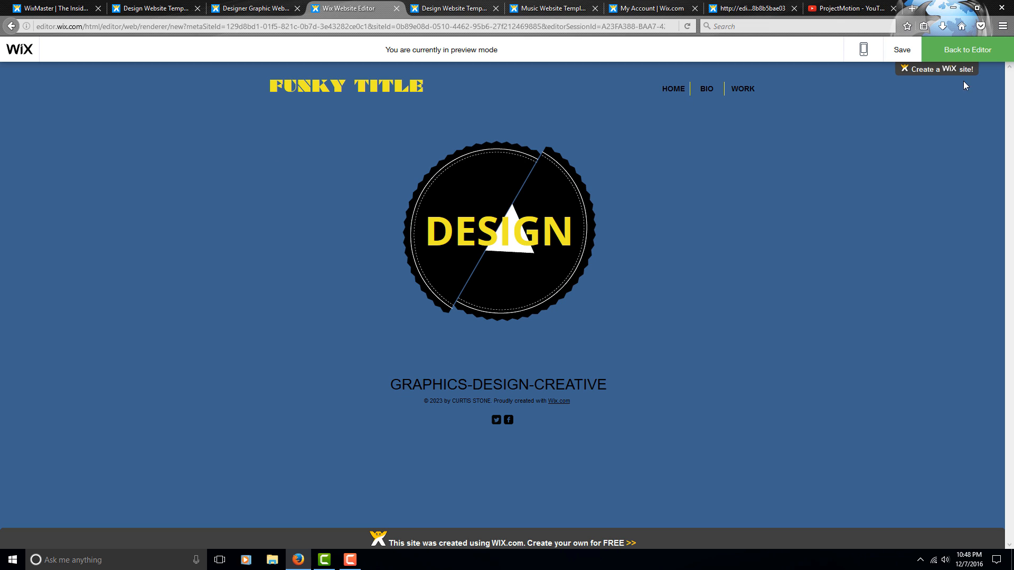
pyautogui.click(944, 53)
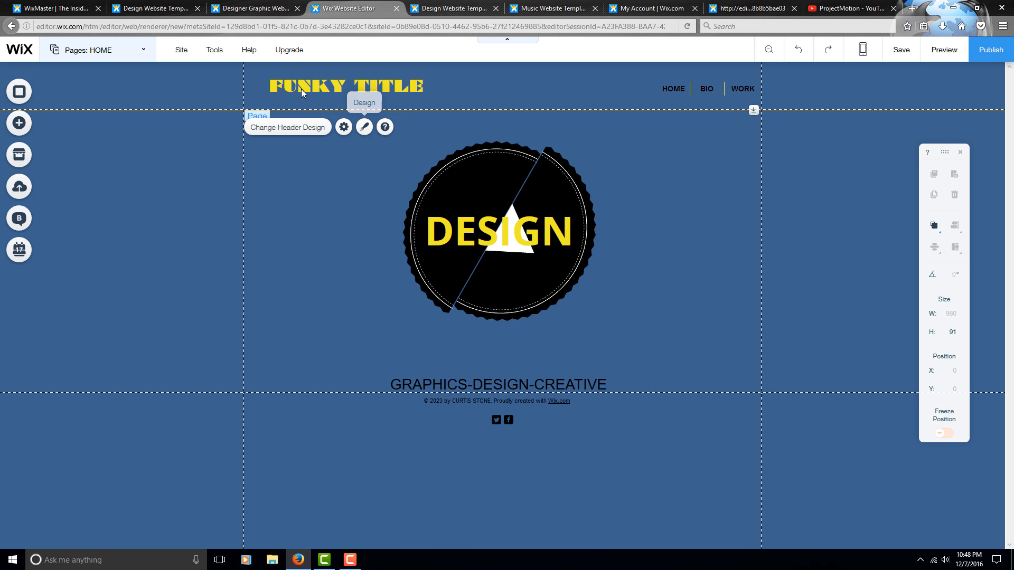
# Step: Try the white and semi-transparent header designs and apply the solid near-black preset to the header
pyautogui.click(362, 129)
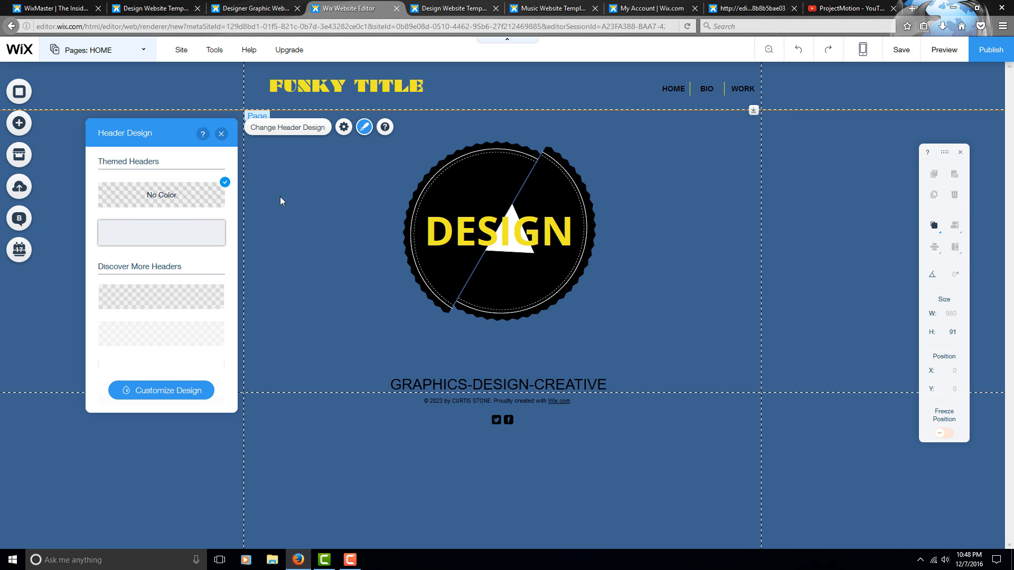
pyautogui.click(169, 232)
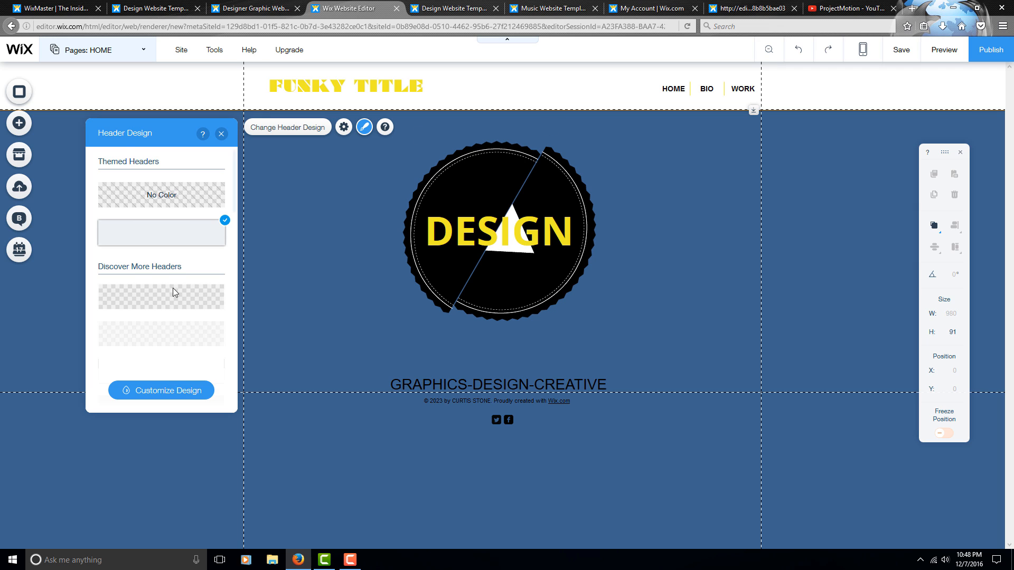
pyautogui.scroll(-3, 175, 287)
pyautogui.scroll(1, 181, 224)
pyautogui.click(172, 212)
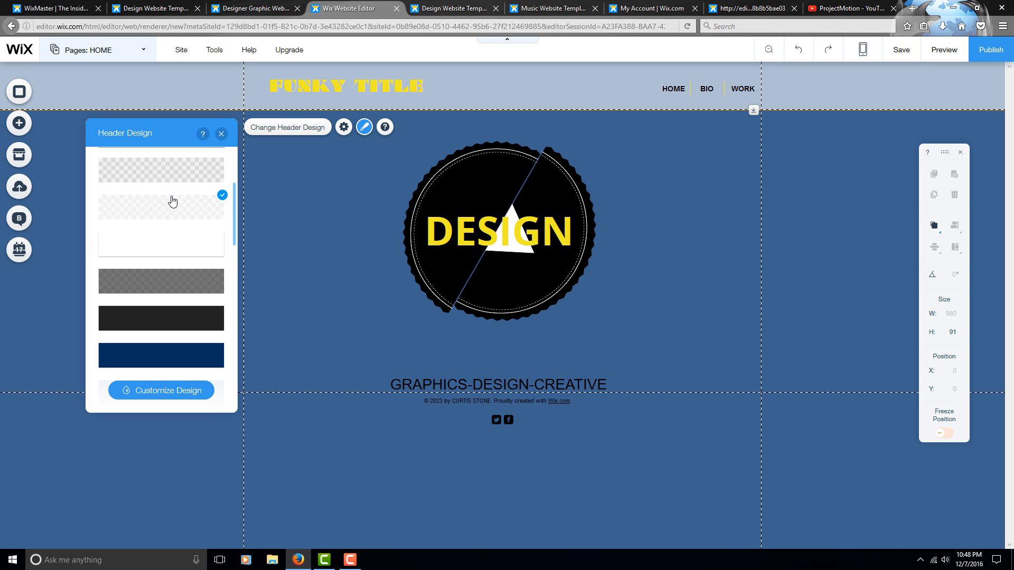
pyautogui.scroll(3, 182, 206)
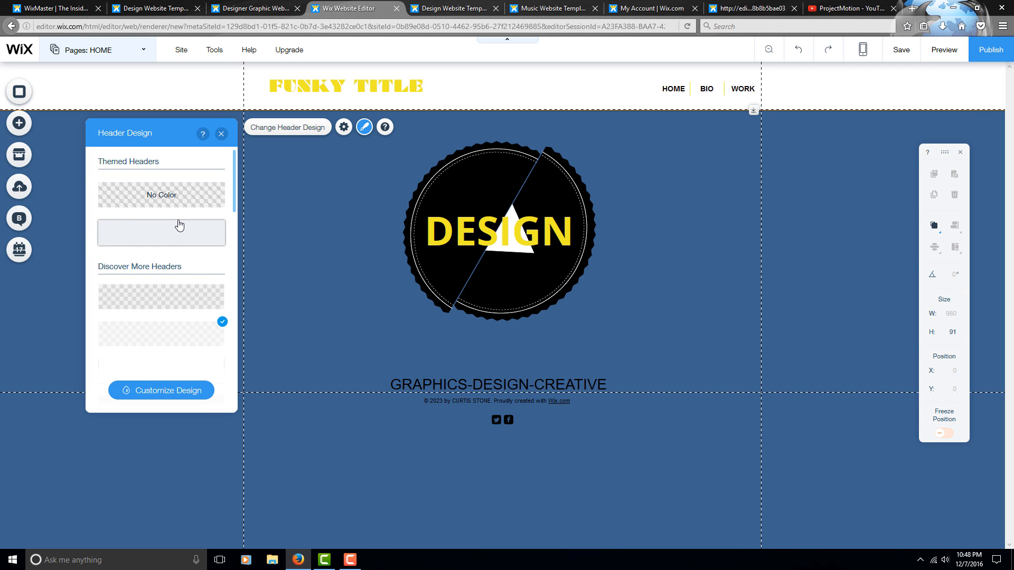
pyautogui.scroll(-3, 191, 293)
pyautogui.click(200, 322)
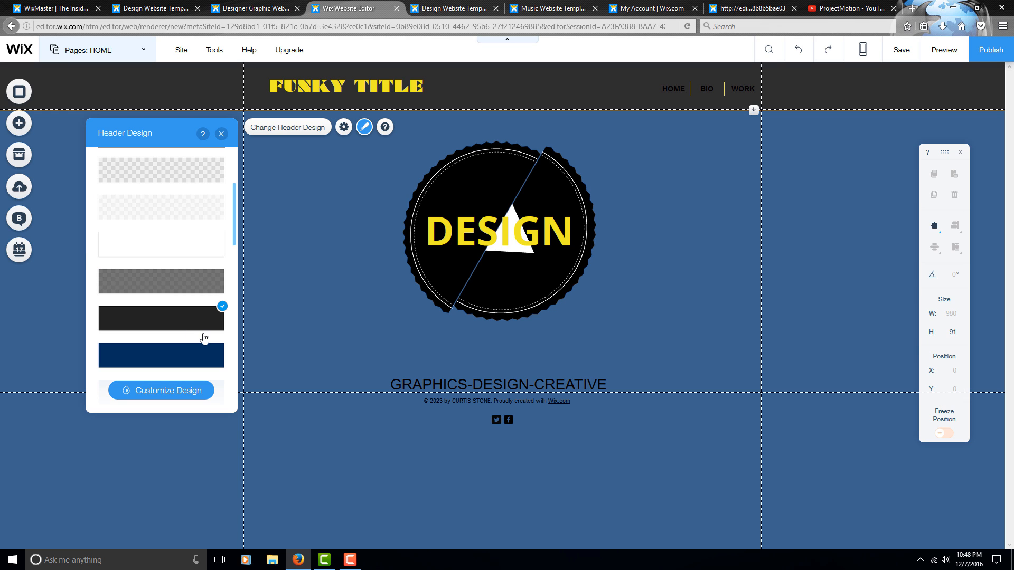
# Step: Try the gradient and boxed layouts in the header's custom design, and restore the original full-width layout
pyautogui.click(196, 397)
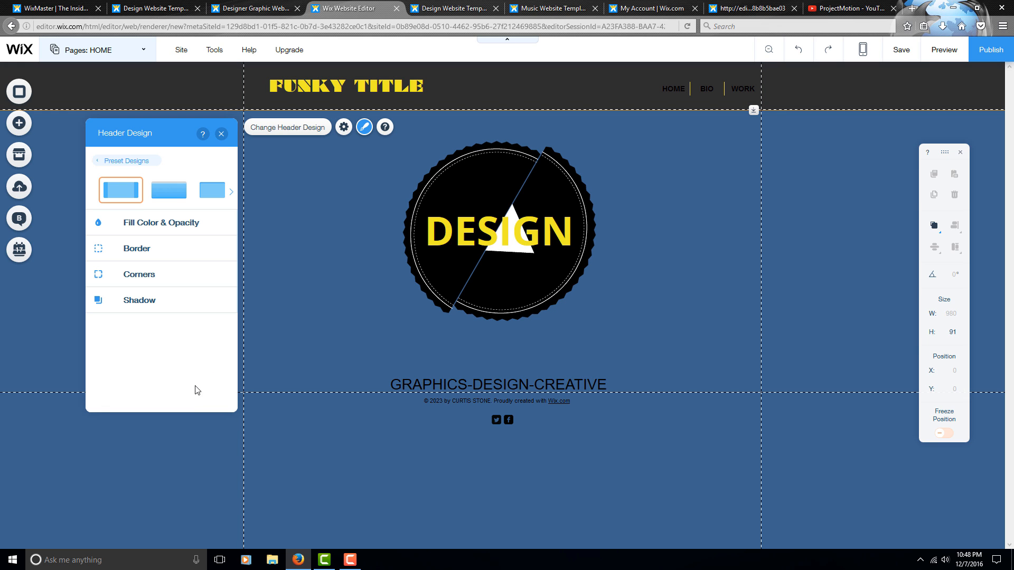
pyautogui.click(181, 193)
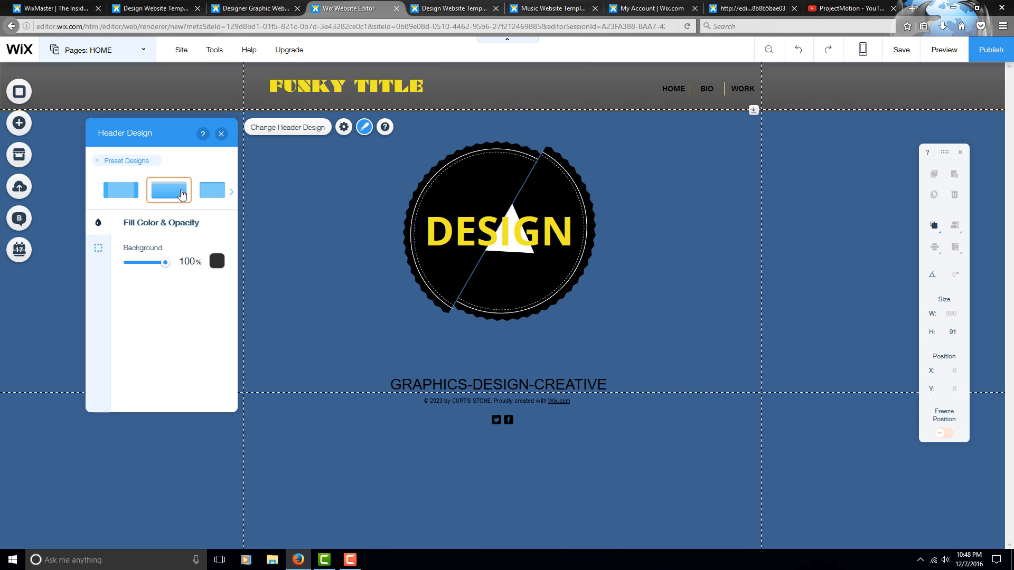
pyautogui.click(205, 195)
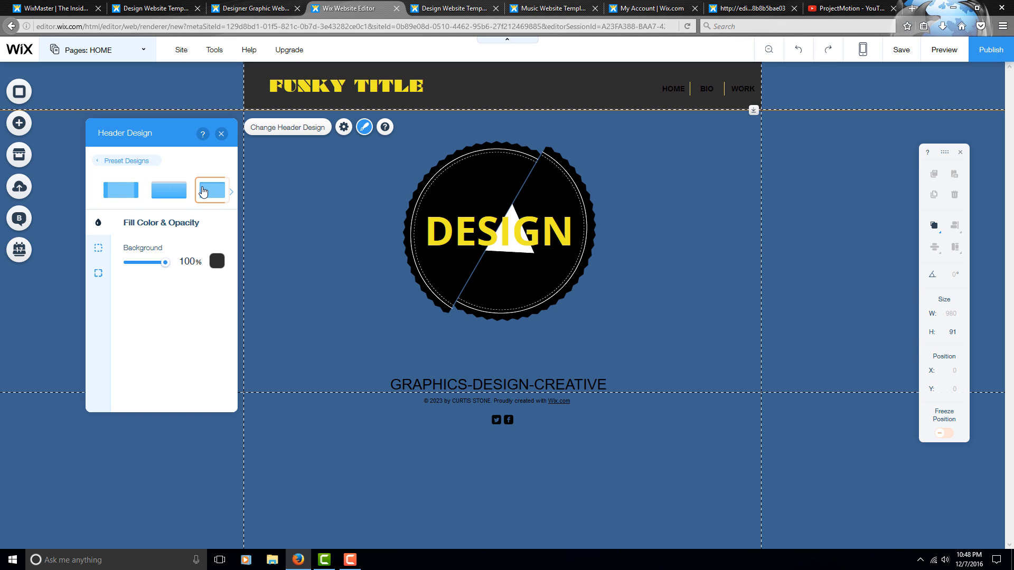
pyautogui.click(231, 192)
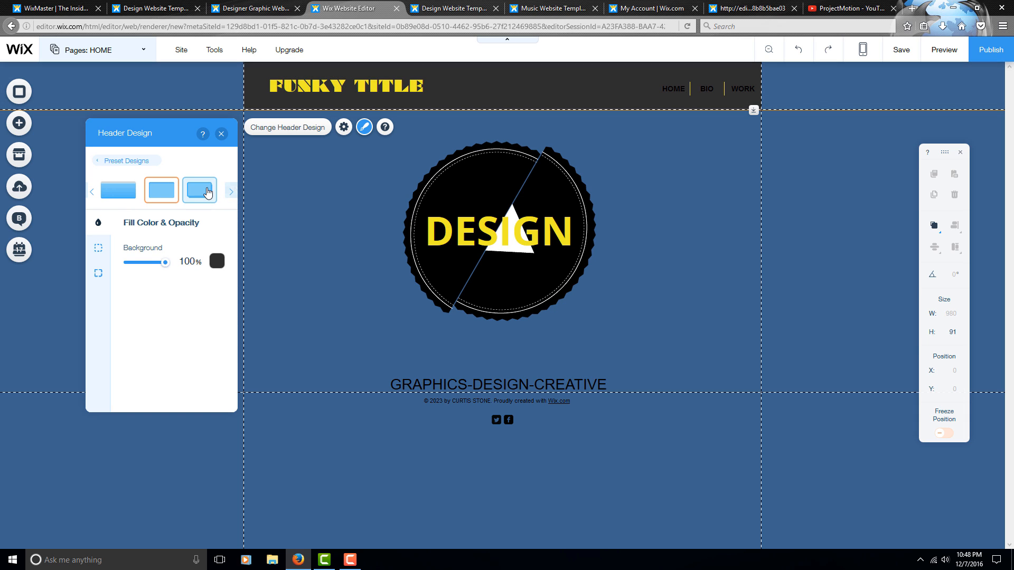
pyautogui.click(207, 193)
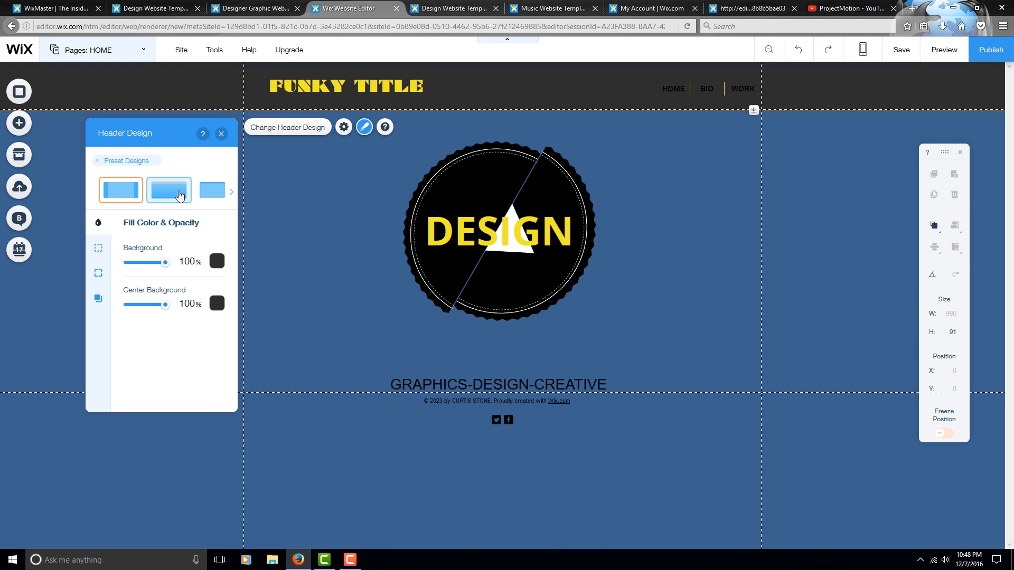
pyautogui.click(98, 247)
# Step: Preview the site to check the dark header, and return to the editor
pyautogui.click(933, 53)
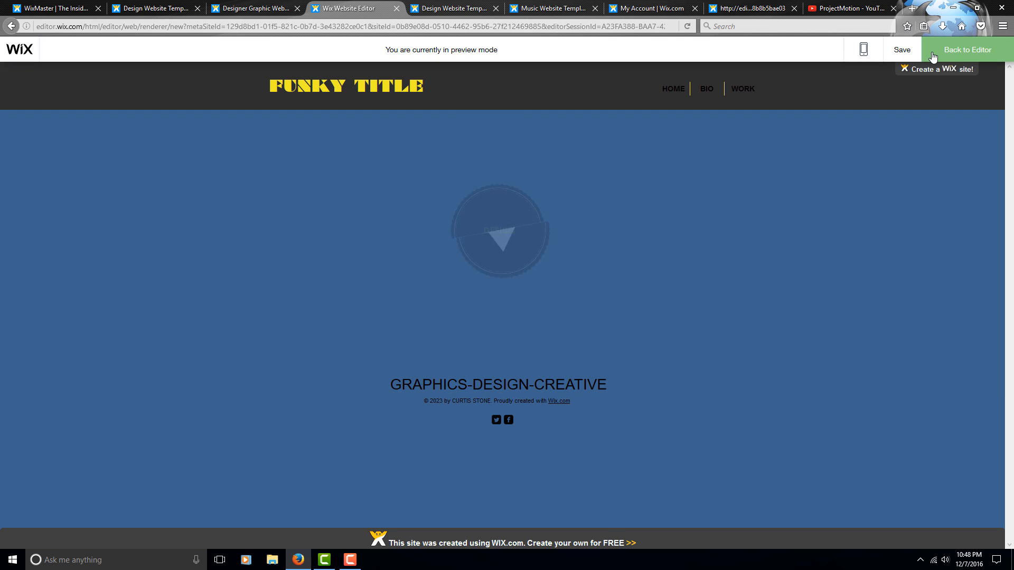
pyautogui.click(932, 53)
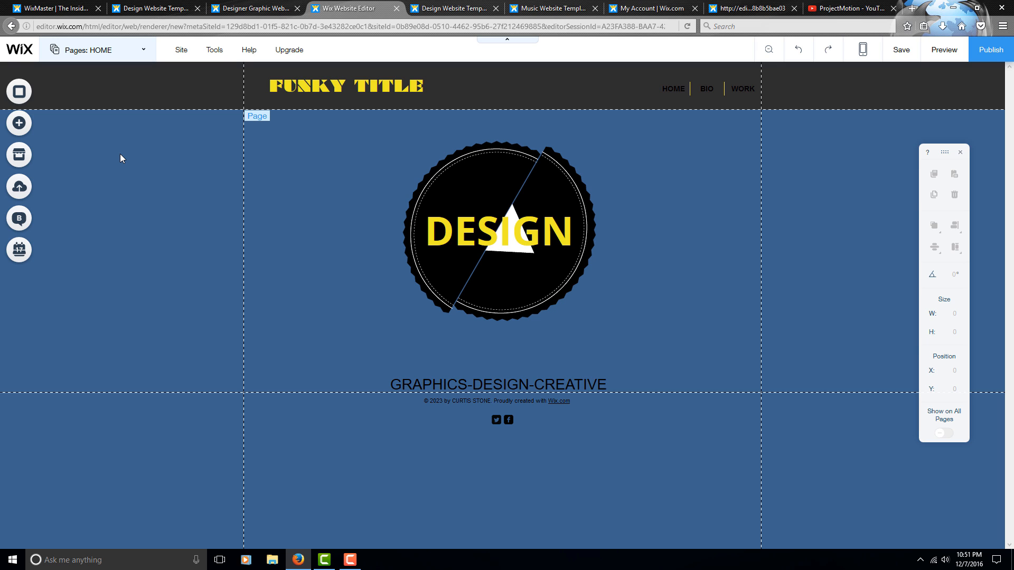
# Step: Add the social bar with round black icons to the header at about X 390, Y 30
pyautogui.click(26, 127)
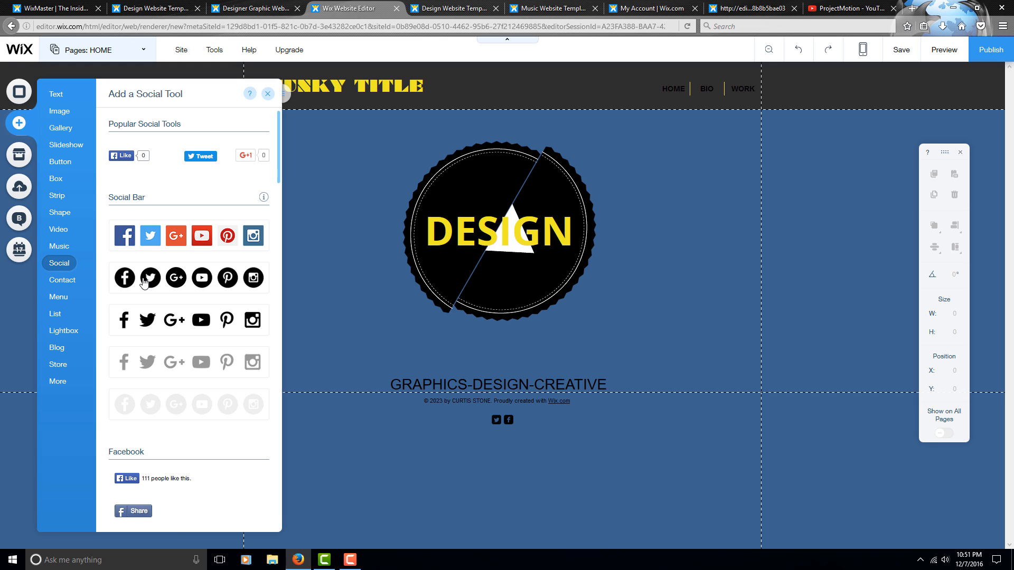
pyautogui.moveTo(142, 289); pyautogui.dragTo(482, 89)
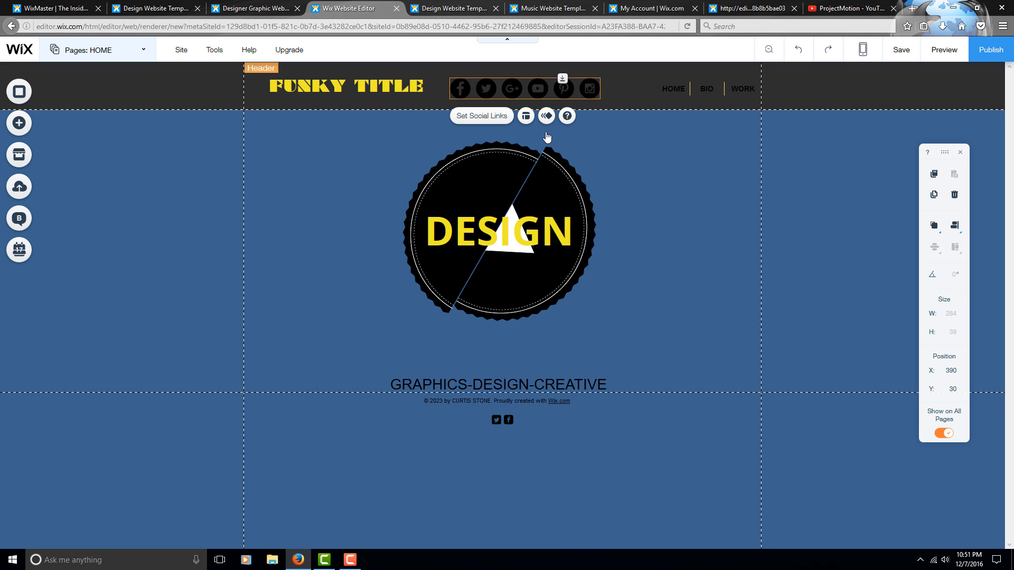
# Step: Remove the Pinterest and Twitter icons from the header's social bar and apply the change
pyautogui.click(499, 117)
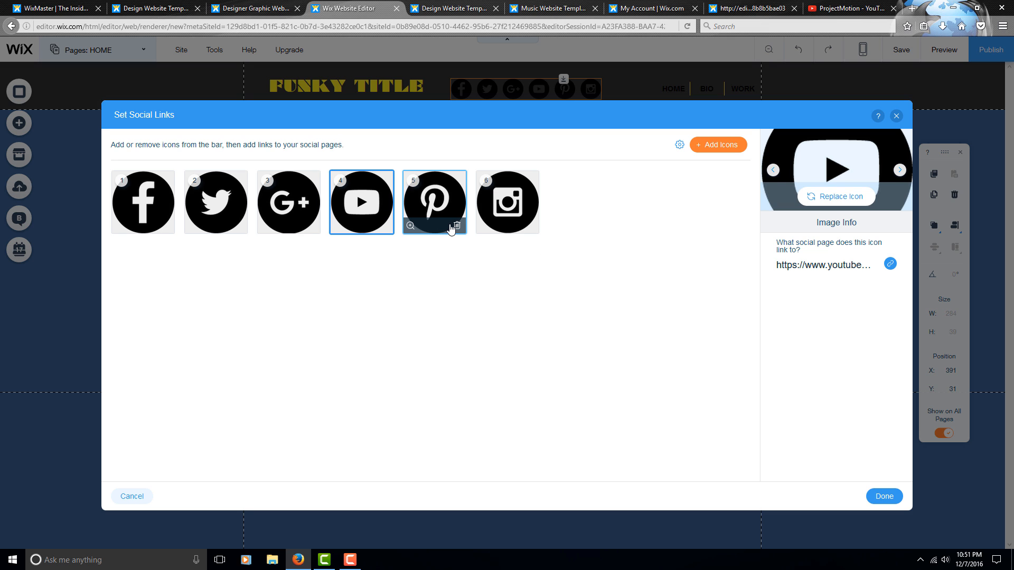
pyautogui.click(456, 231)
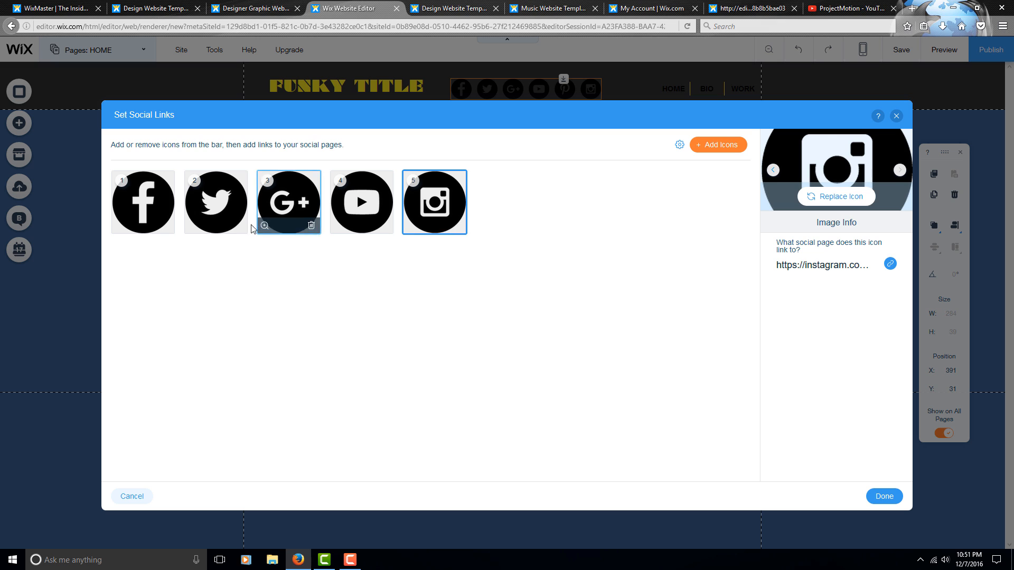
pyautogui.click(239, 230)
pyautogui.moveTo(375, 232)
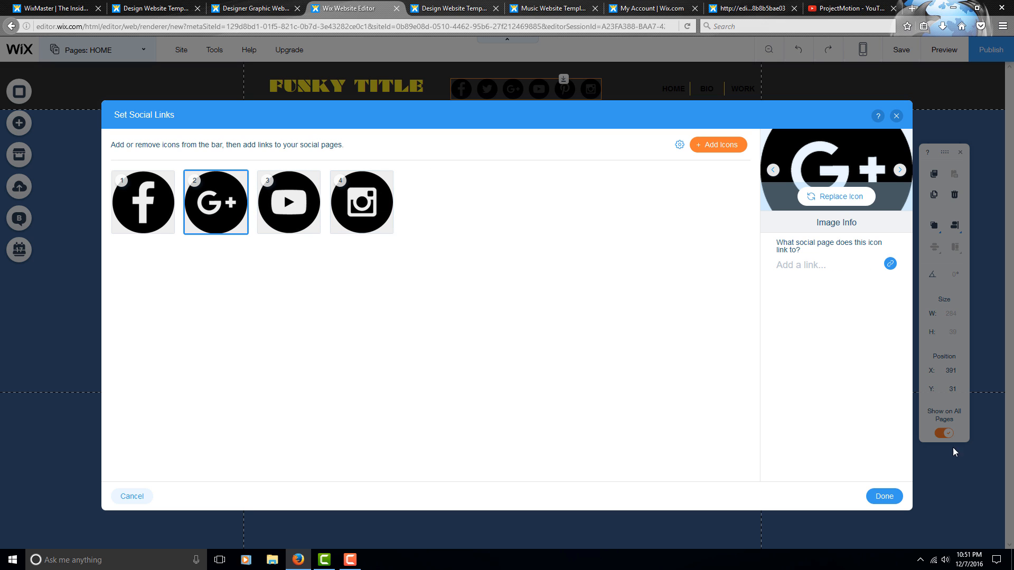
pyautogui.click(883, 496)
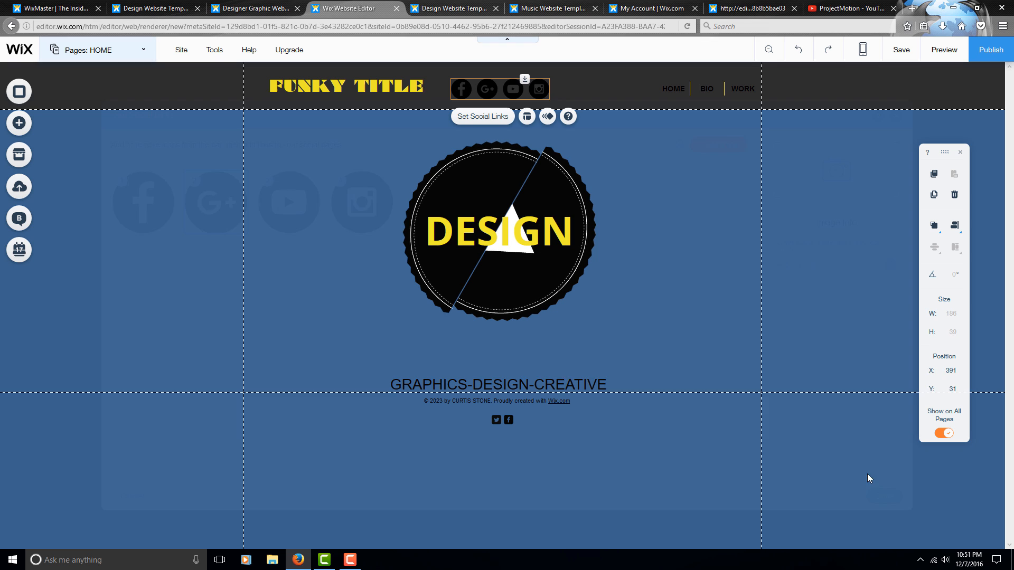
# Step: Move the social bar closer to the header menu, at about X 468, Y 31, and preview the site
pyautogui.moveTo(501, 94); pyautogui.dragTo(542, 92)
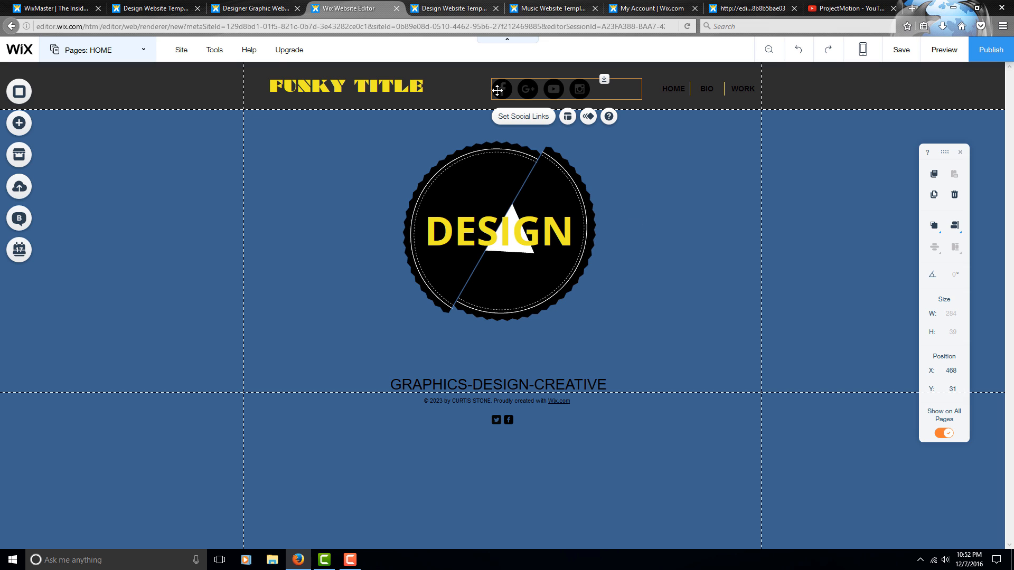
pyautogui.click(943, 51)
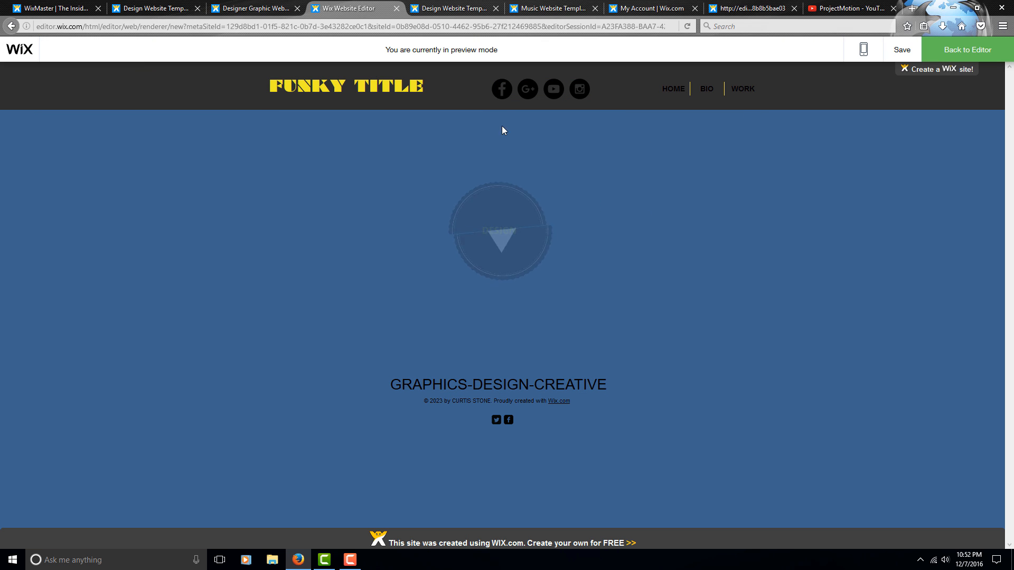
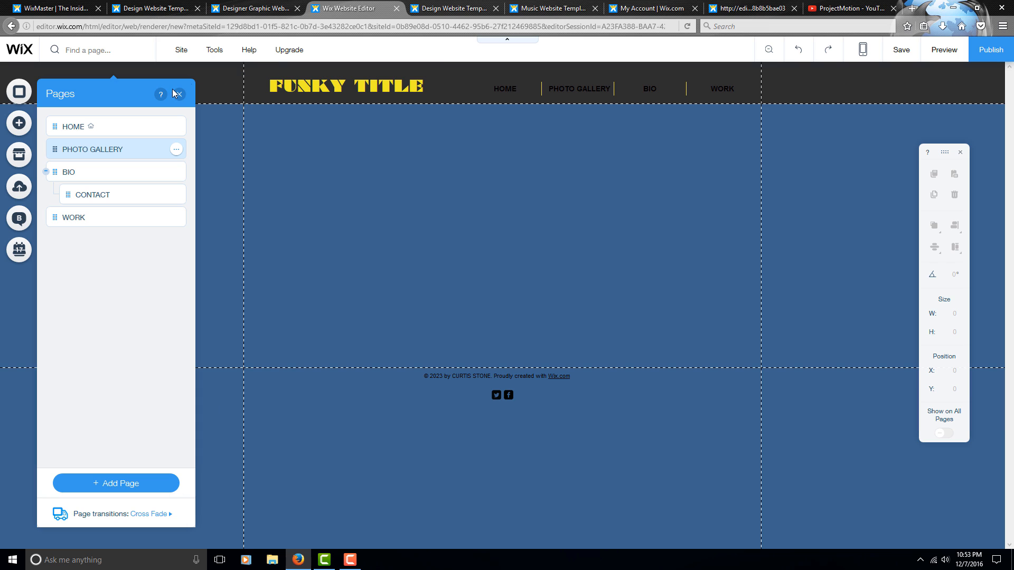
# Step: Add the grid gallery with dark caption boxes to the Photo Gallery page, widened to about 688 and placed at about X 124, Y 79
pyautogui.click(178, 94)
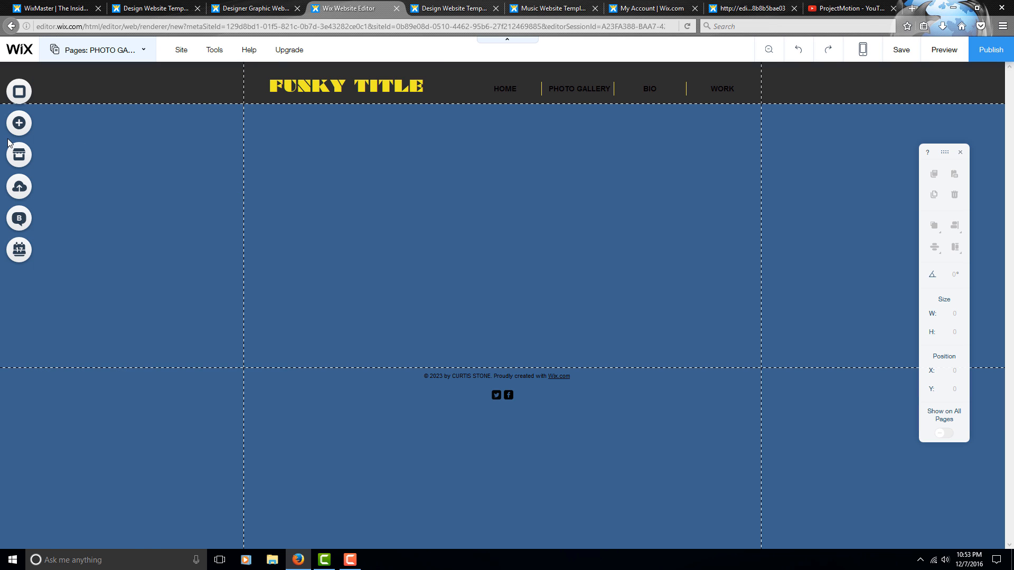
pyautogui.click(19, 122)
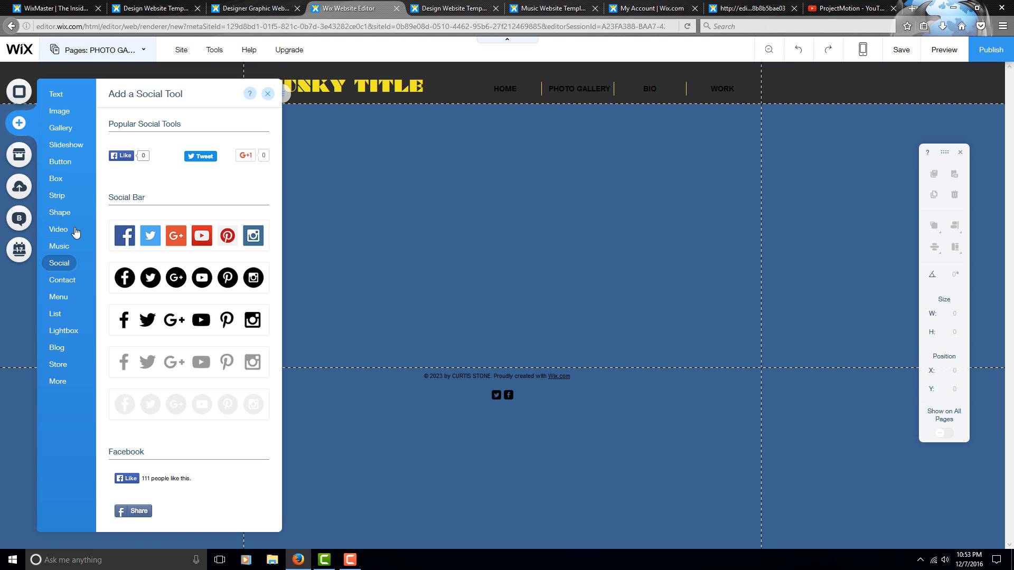
pyautogui.click(68, 134)
pyautogui.scroll(-3, 189, 323)
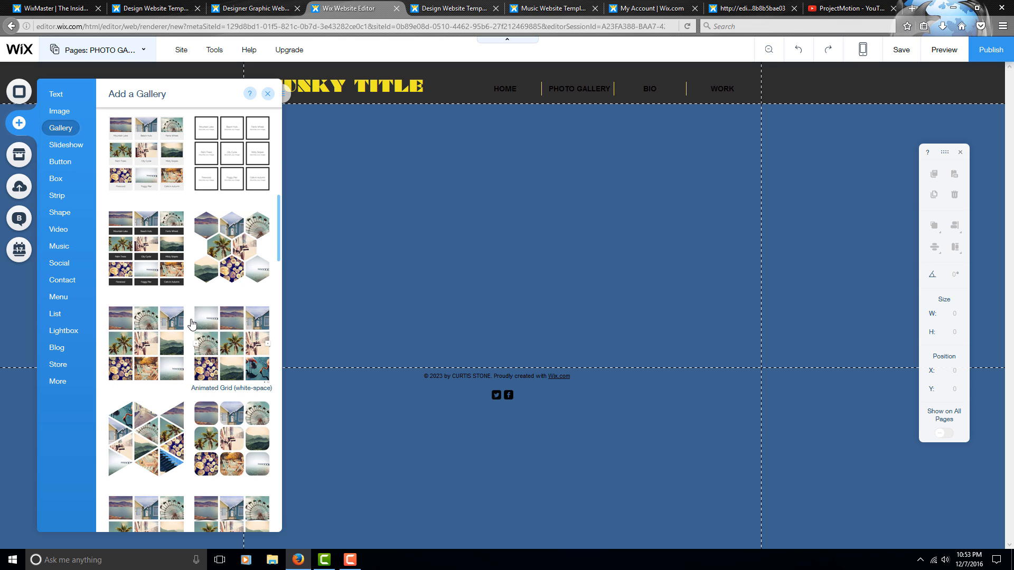
pyautogui.scroll(2, 198, 330)
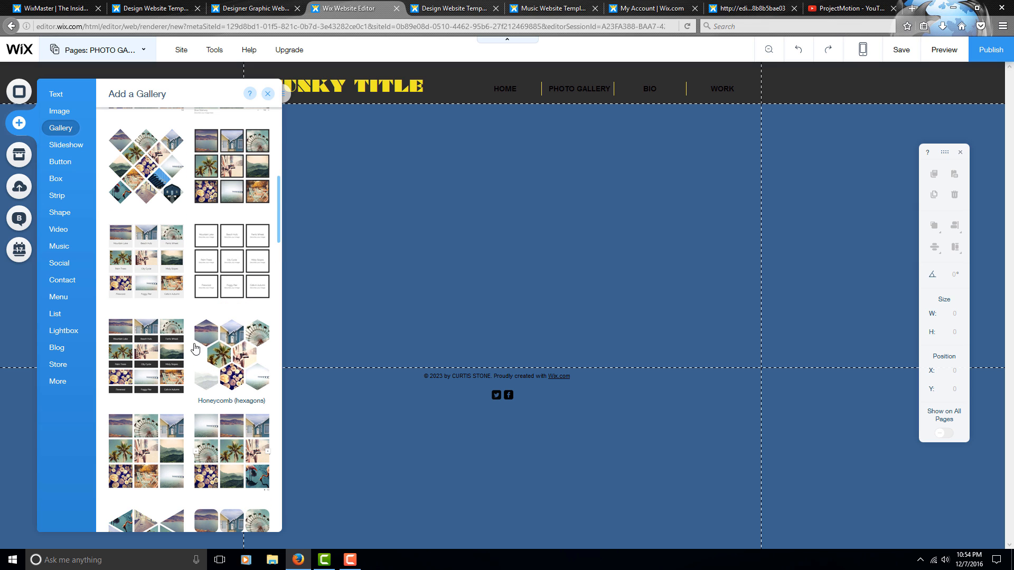
pyautogui.moveTo(154, 343); pyautogui.dragTo(476, 202)
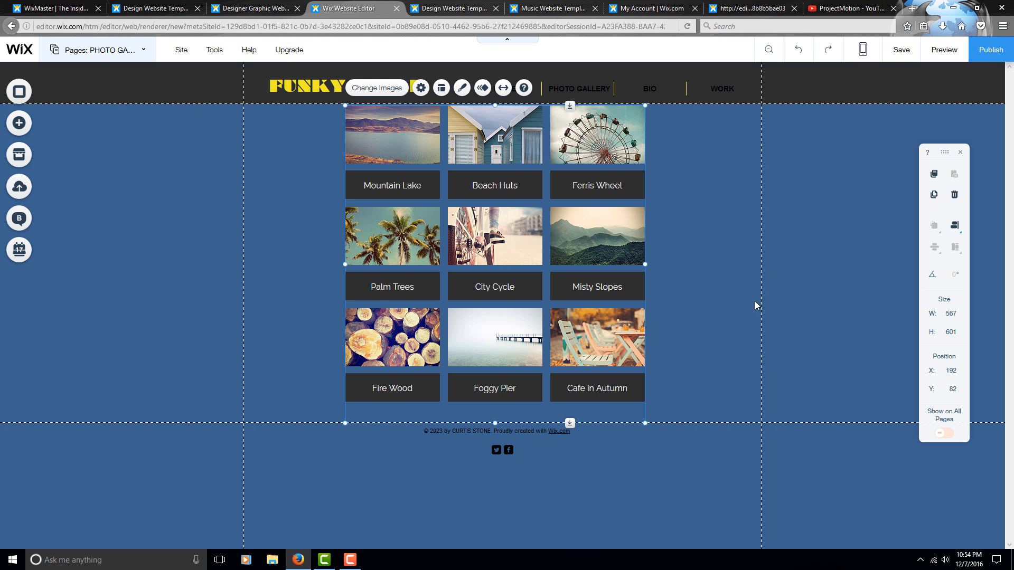
pyautogui.moveTo(646, 265); pyautogui.dragTo(707, 265)
pyautogui.moveTo(653, 246); pyautogui.dragTo(617, 244)
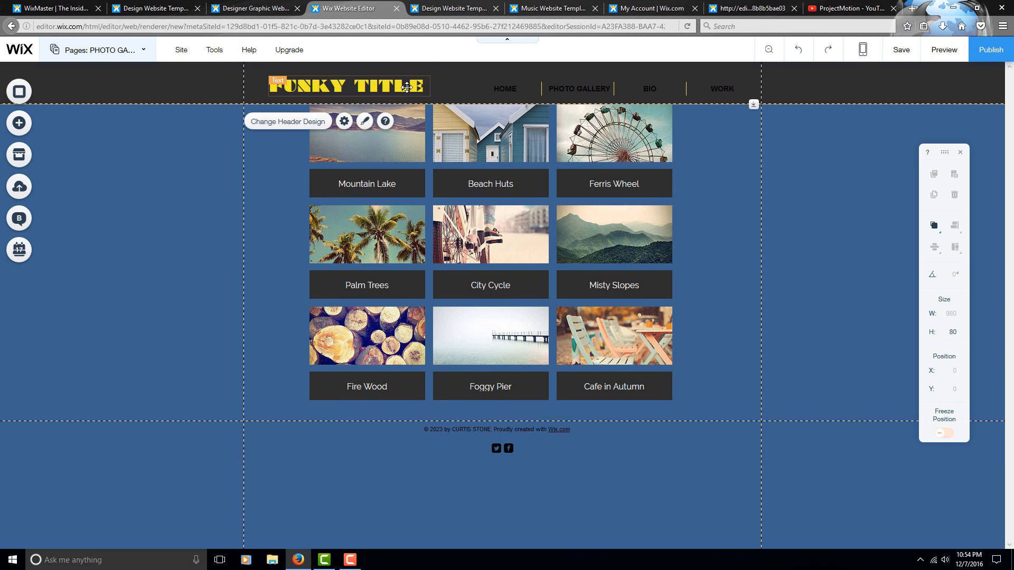
# Step: Open the gallery's image organizer, examine the City Cycle image's title, description and link settings, and close the organizer
pyautogui.click(401, 172)
pyautogui.click(403, 159)
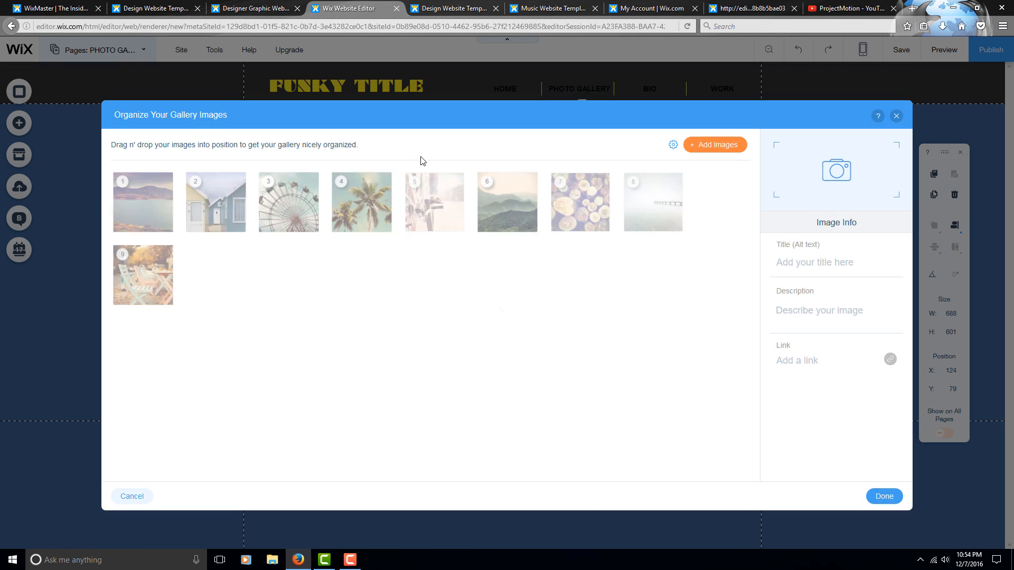
pyautogui.click(445, 207)
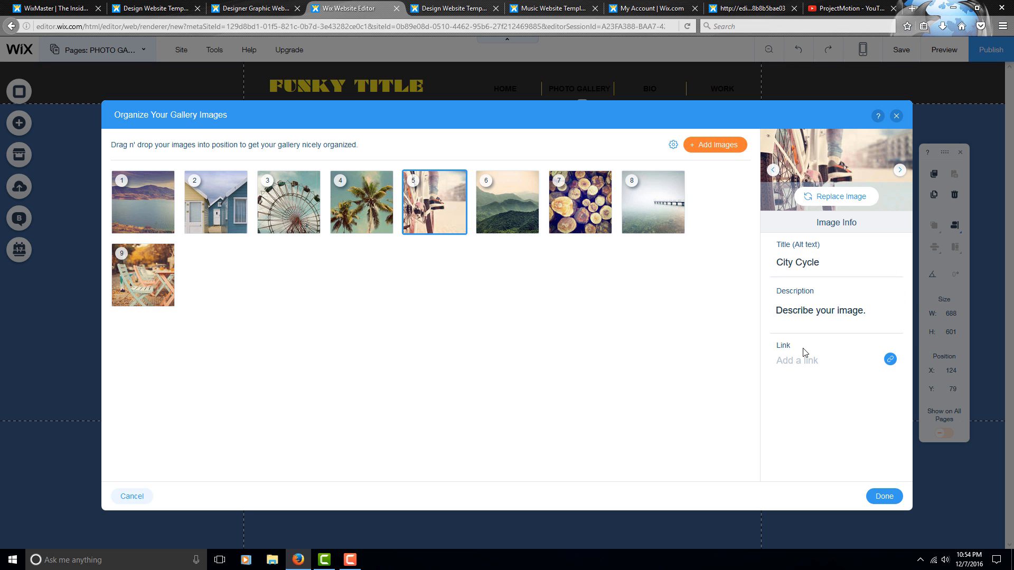
pyautogui.click(883, 496)
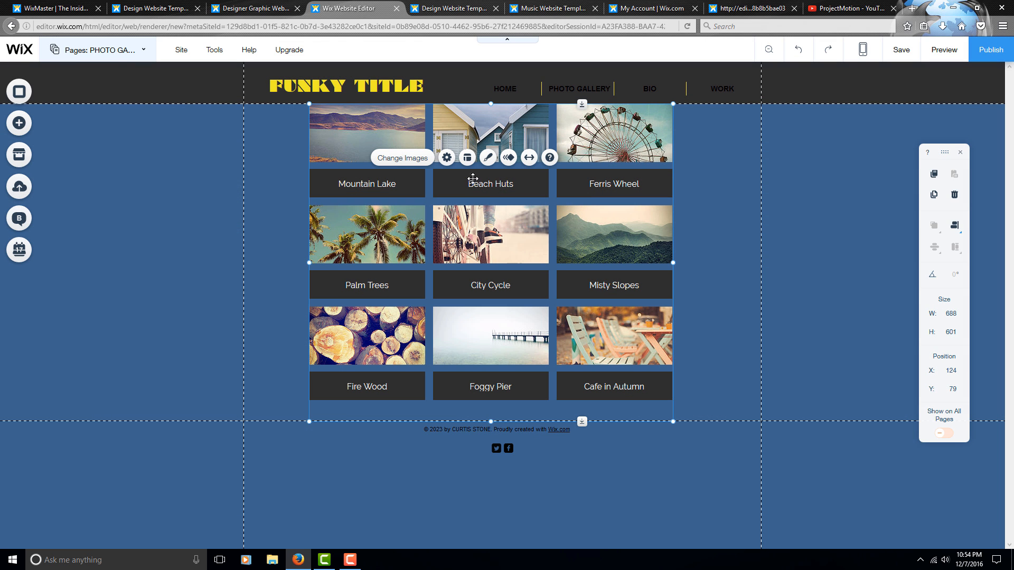
# Step: Move the gallery down to about Y 103 and change its design to the captionless collage grid with mixed image sizes
pyautogui.moveTo(572, 140); pyautogui.dragTo(571, 152)
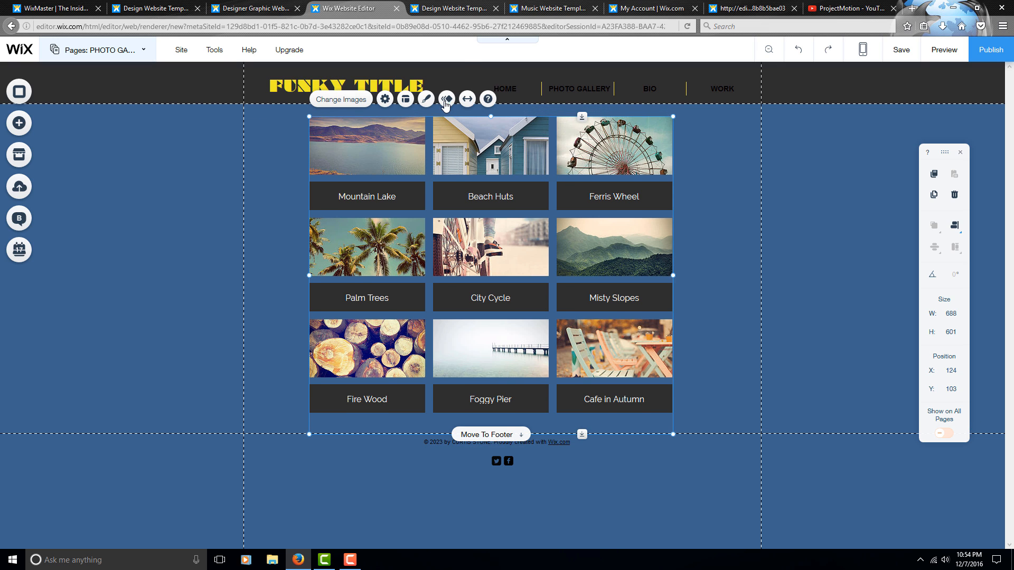
pyautogui.click(427, 99)
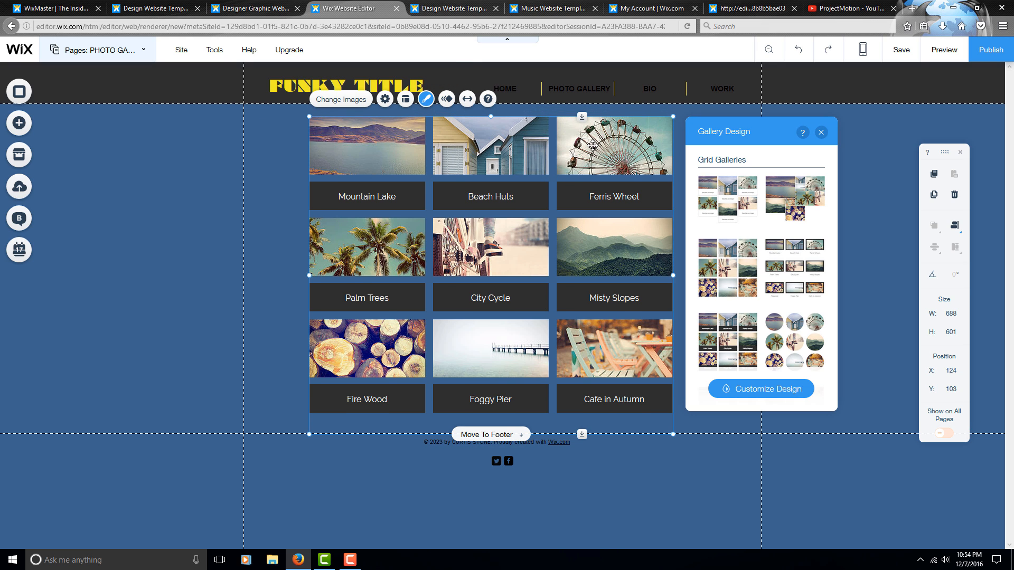
pyautogui.click(749, 195)
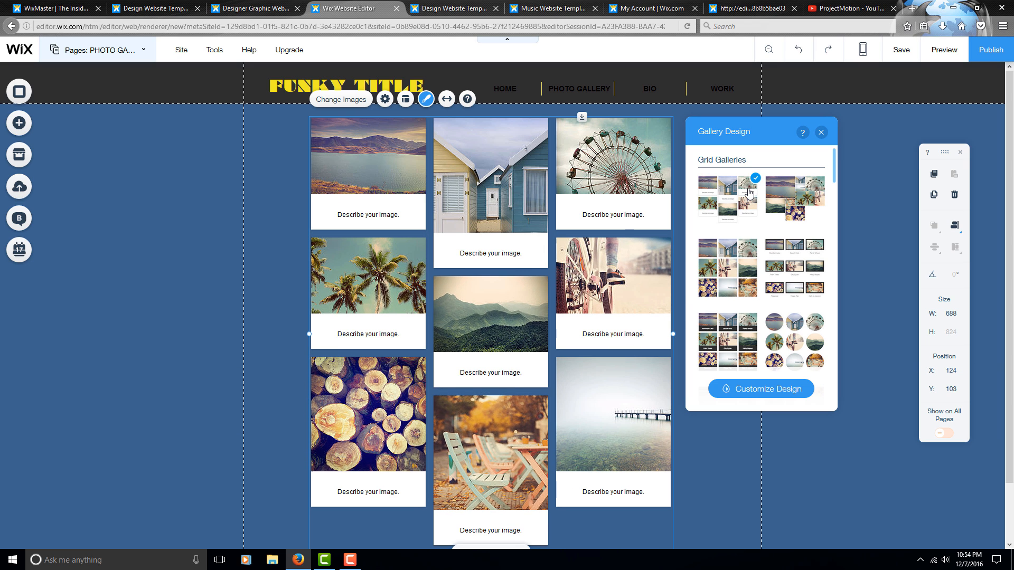
pyautogui.click(748, 193)
pyautogui.moveTo(753, 204); pyautogui.dragTo(747, 205)
pyautogui.click(689, 135)
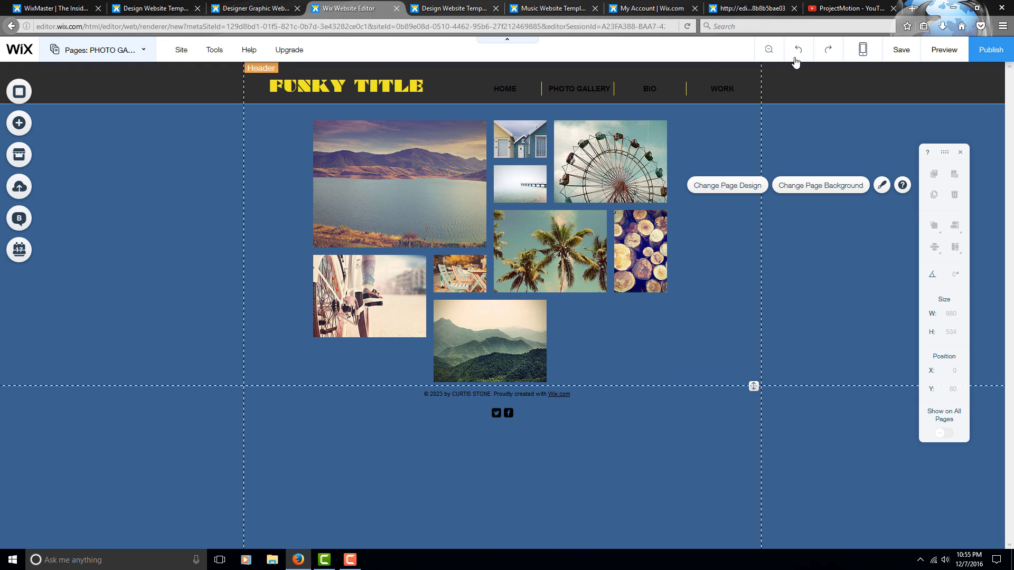
# Step: Switch from the Photo Gallery page to the HOME page for editing
pyautogui.click(100, 50)
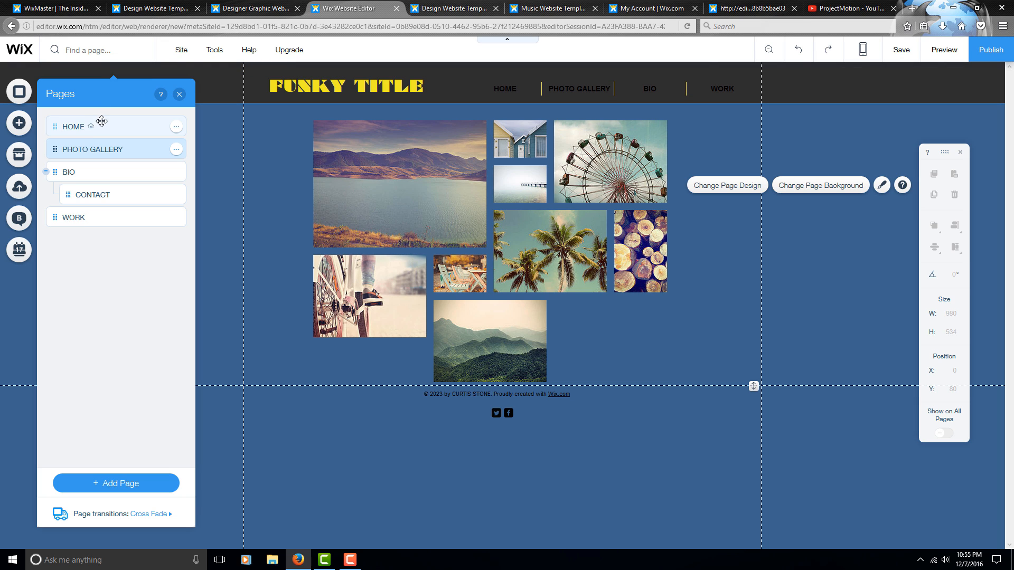
pyautogui.click(179, 94)
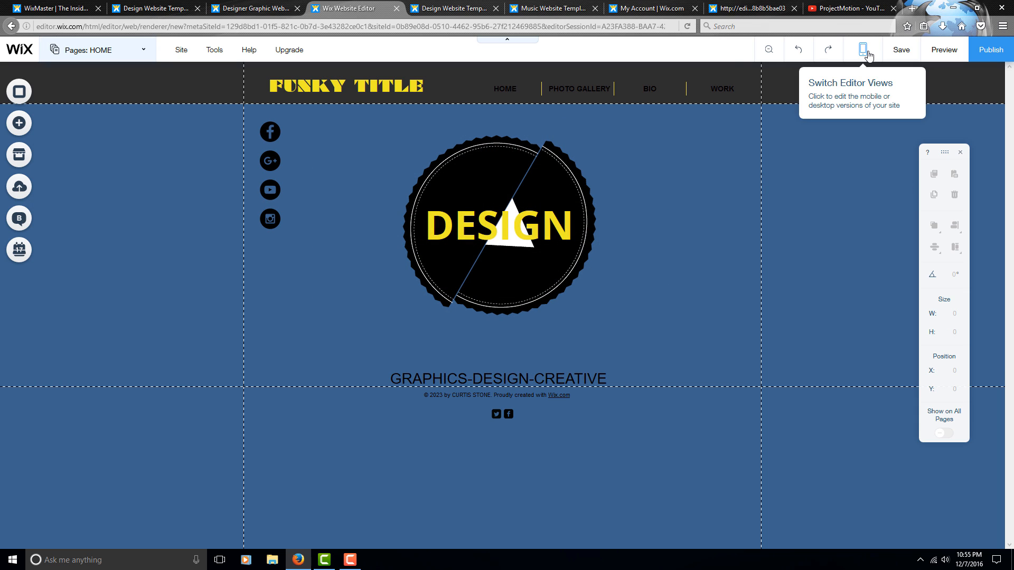
# Step: Check the HOME page in the mobile editing view and return to the desktop view
pyautogui.click(867, 52)
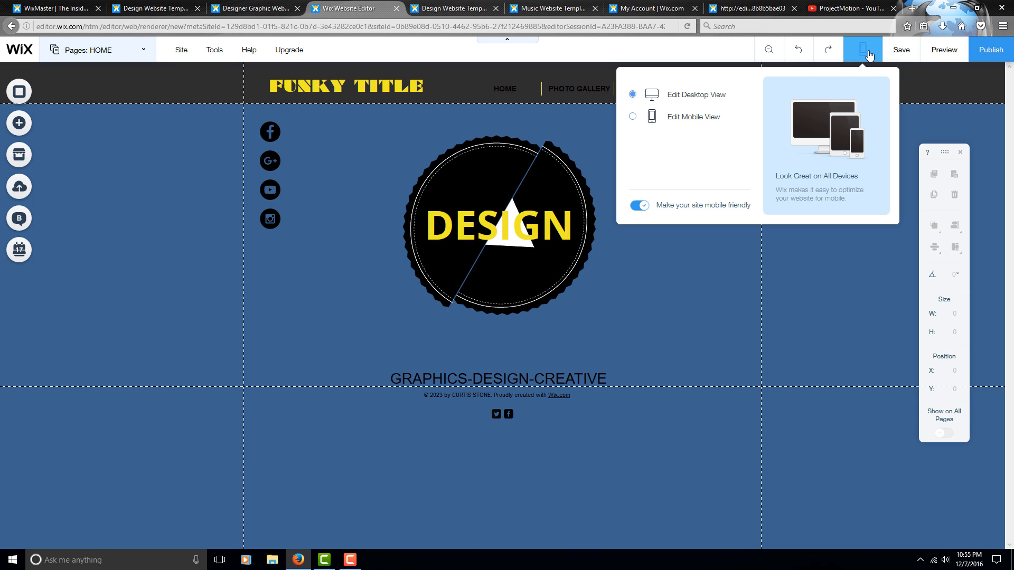
pyautogui.click(633, 117)
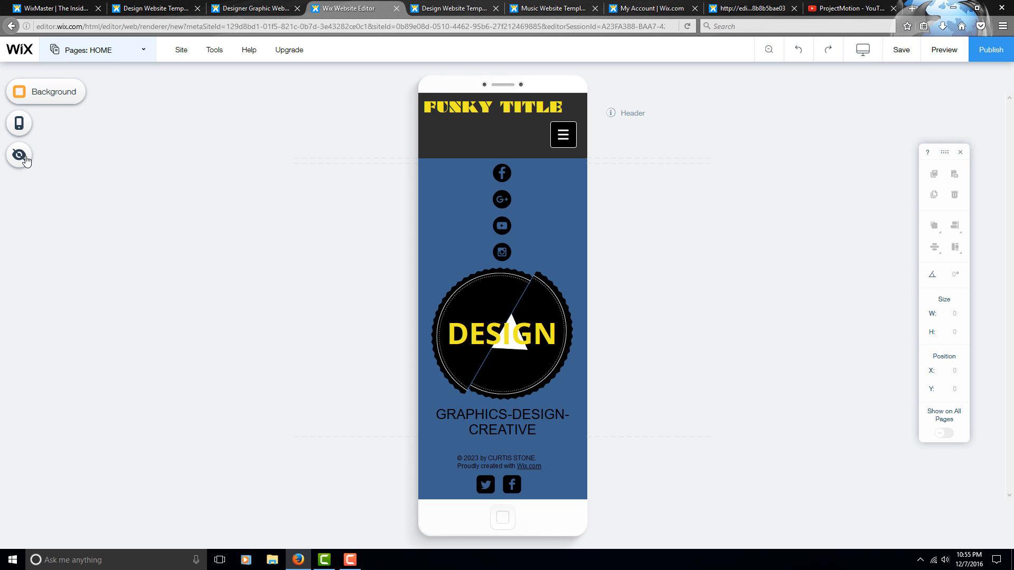
pyautogui.click(24, 126)
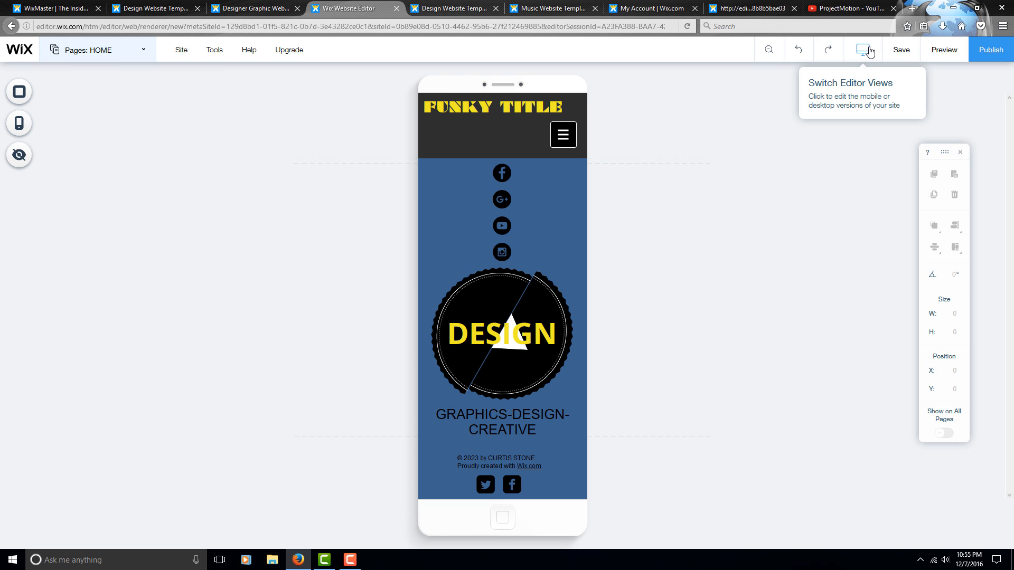
pyautogui.click(863, 51)
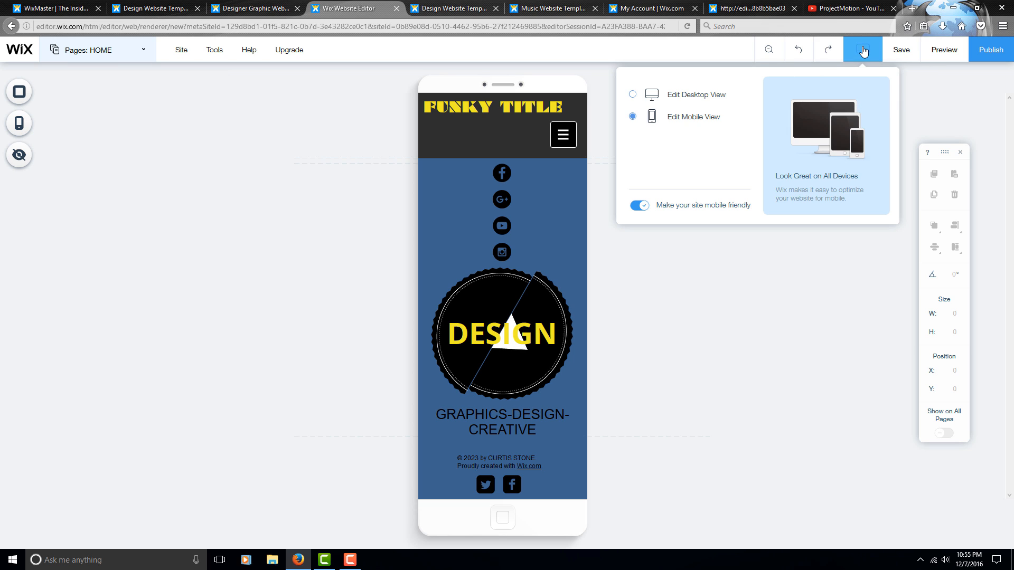
pyautogui.click(632, 94)
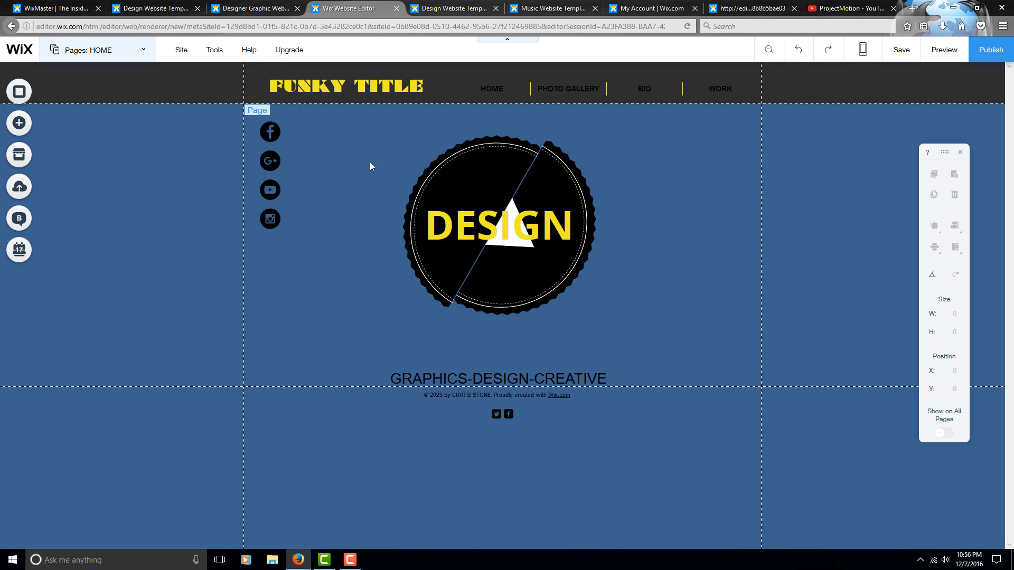
# Step: Replace the text below the DESIGN logo with "PROJECT MOTION" and set its font to Raleway
pyautogui.click(561, 377)
pyautogui.doubleClick(561, 377)
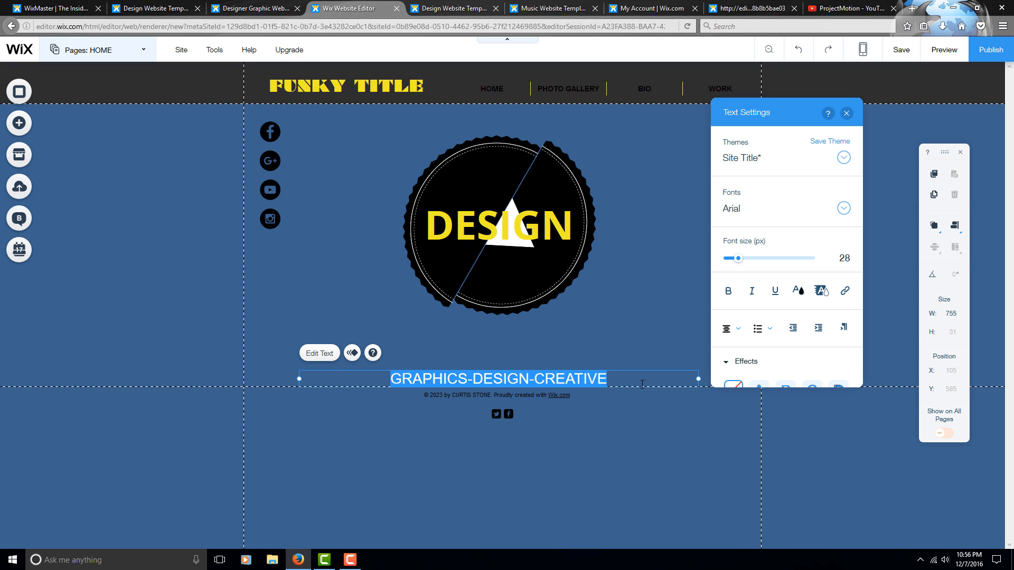
pyautogui.write('PROJECT MOTION')
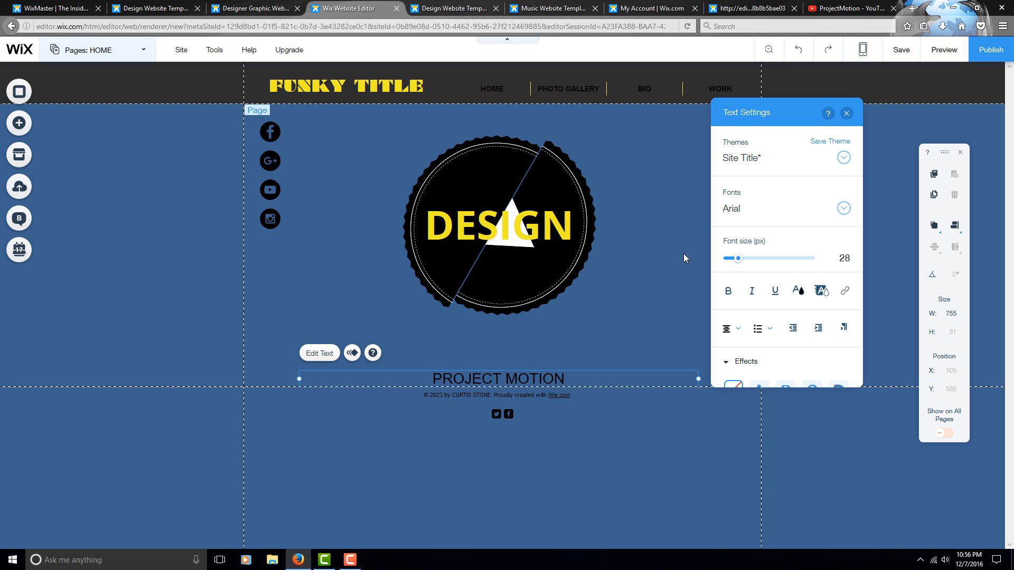
pyautogui.click(843, 208)
pyautogui.scroll(-1, 804, 476)
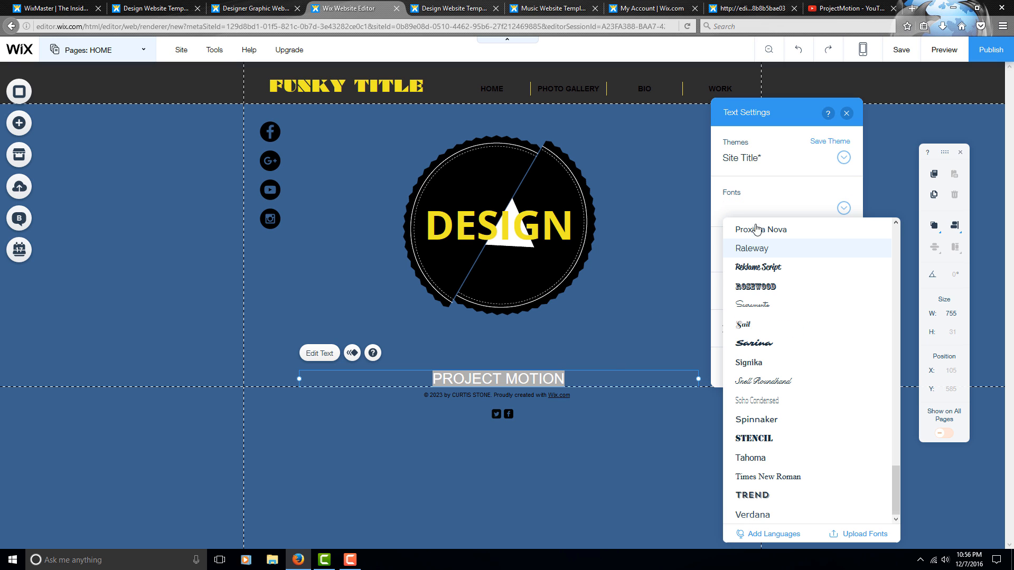
pyautogui.click(753, 250)
pyautogui.click(629, 345)
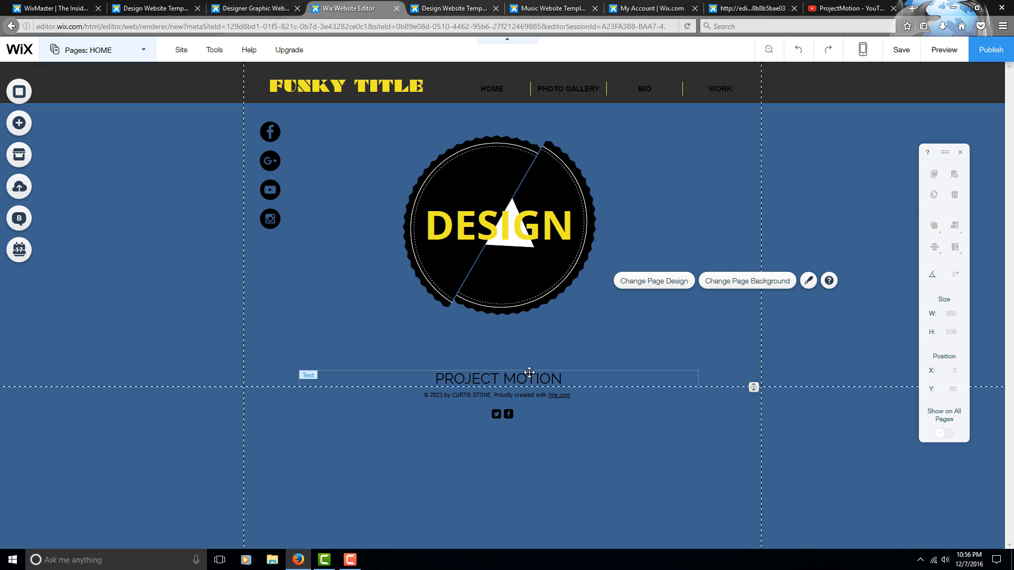
pyautogui.click(562, 380)
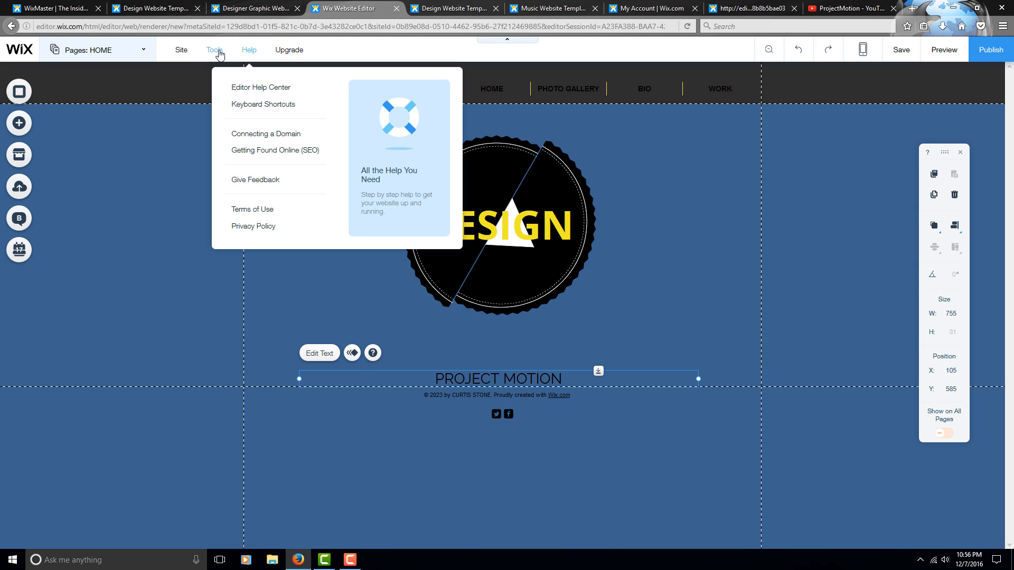
# Step: Hide the editor toolbar and show it again, and turn the rulers on and back off
pyautogui.moveTo(217, 53)
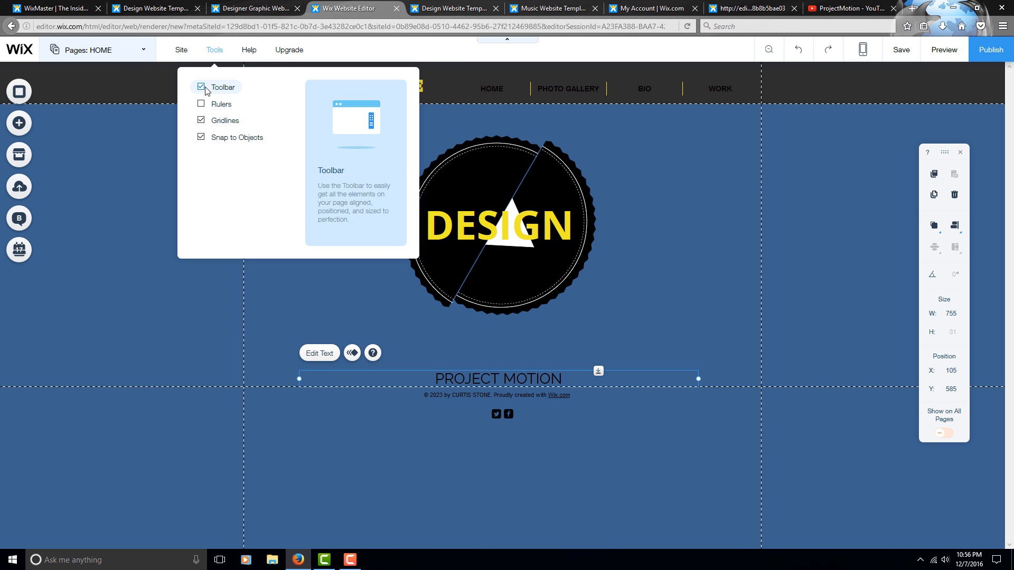
pyautogui.click(203, 88)
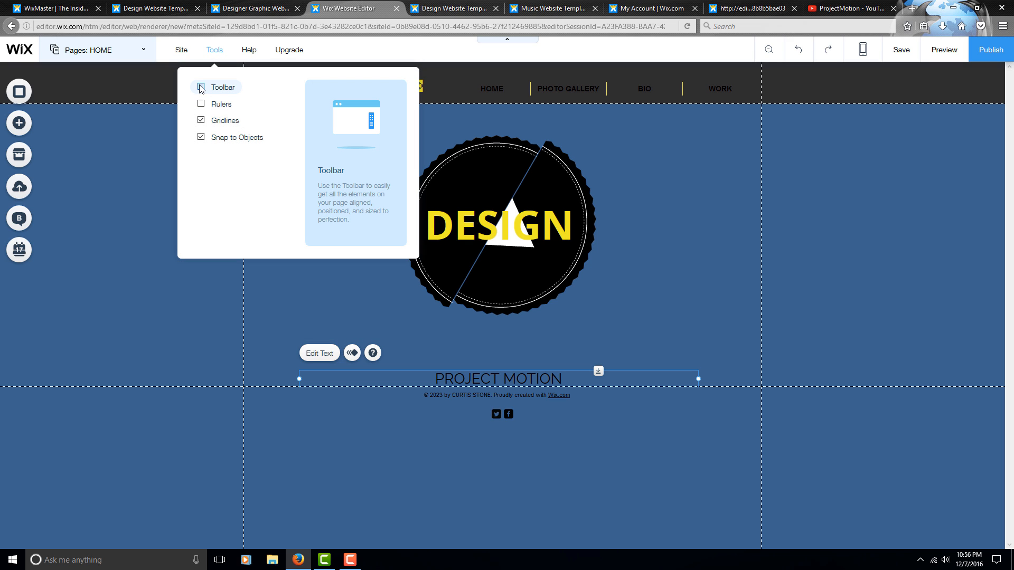
pyautogui.click(201, 88)
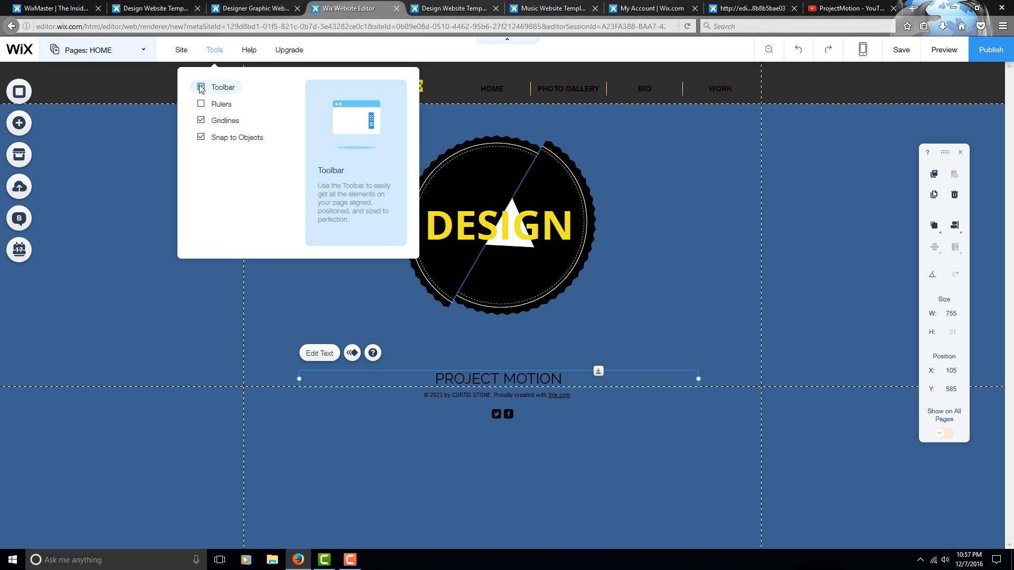
pyautogui.click(202, 105)
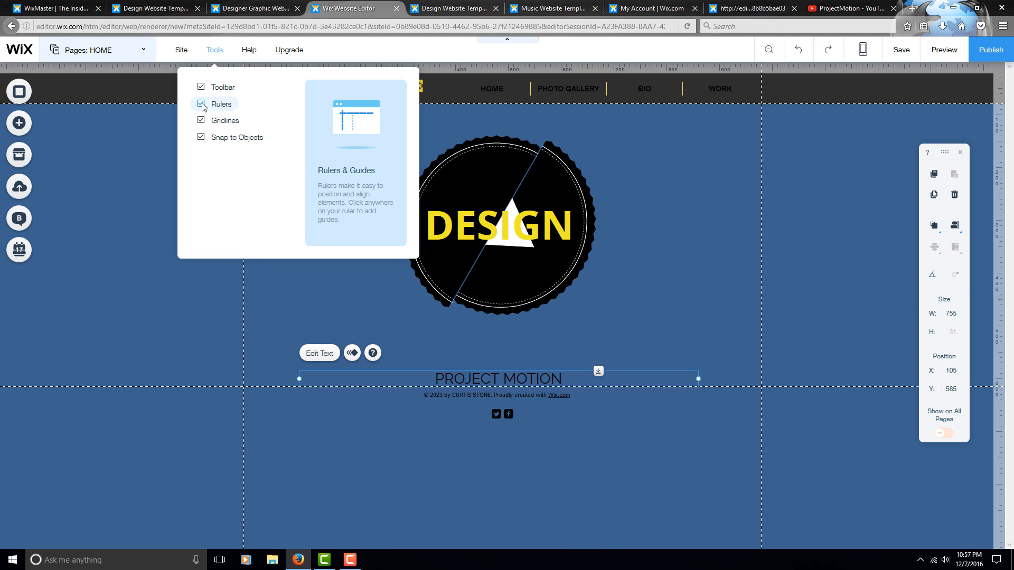
pyautogui.click(202, 104)
# Step: Turn the gridlines off and back on, and do the same with Snap to Objects
pyautogui.click(202, 121)
pyautogui.click(201, 121)
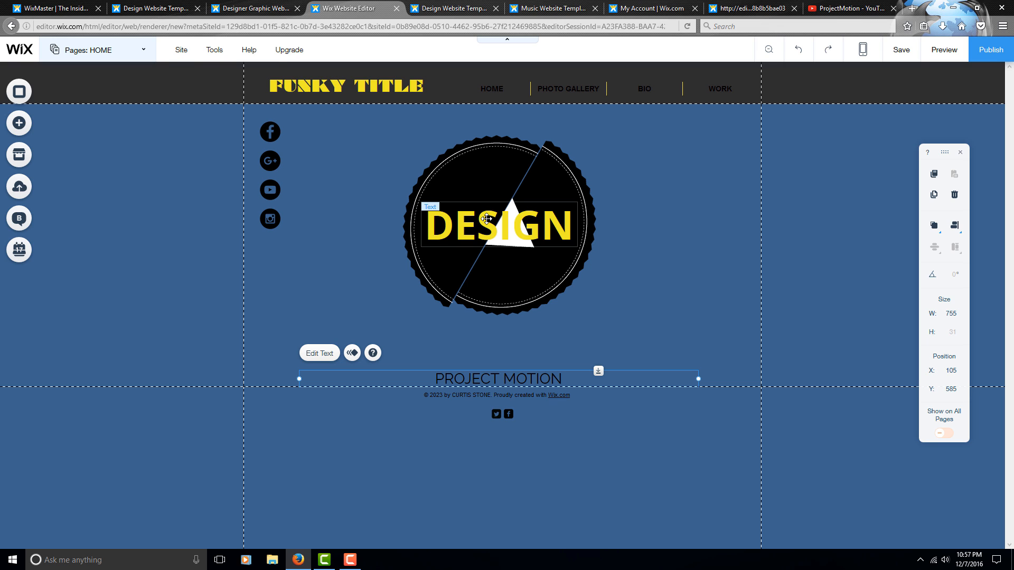
pyautogui.moveTo(213, 50)
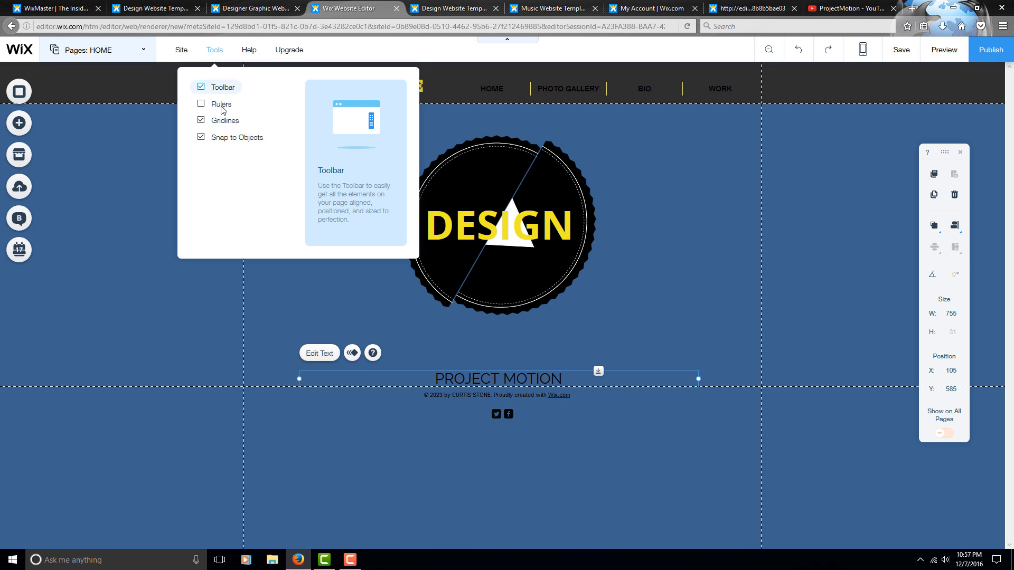
pyautogui.click(201, 139)
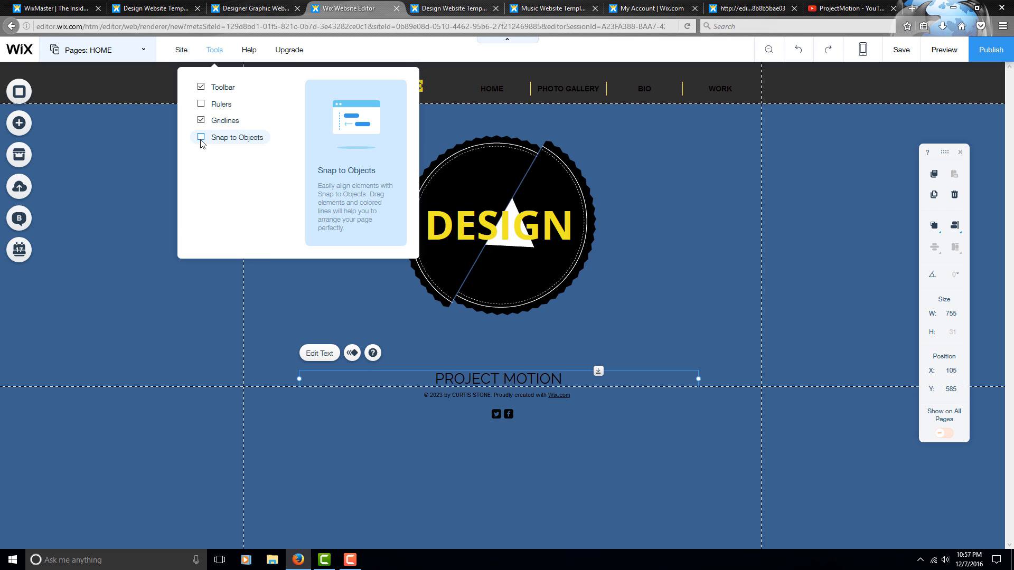
pyautogui.click(201, 138)
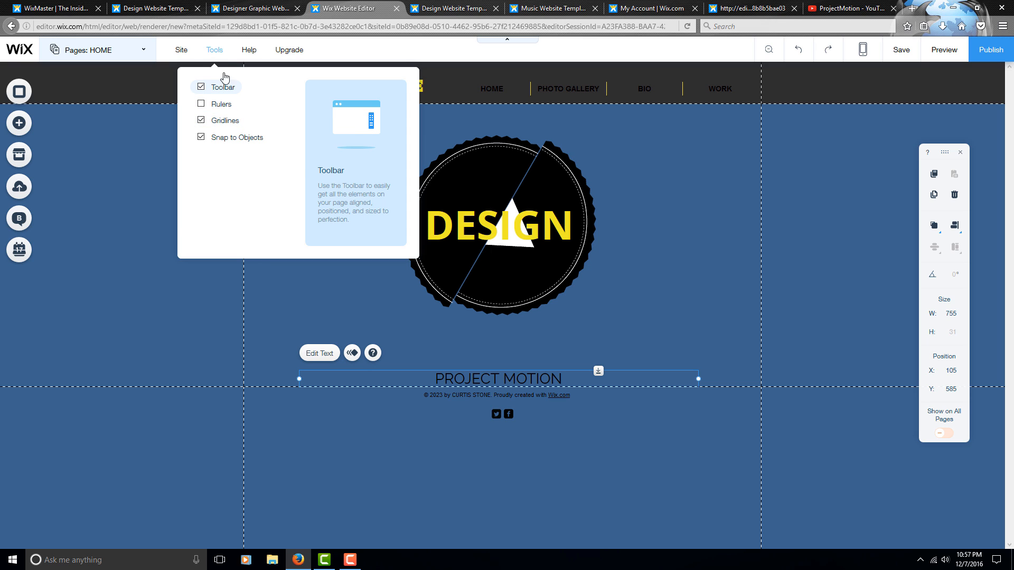
# Step: Open the Wix App Market and browse its featured apps and app categories
pyautogui.click(27, 157)
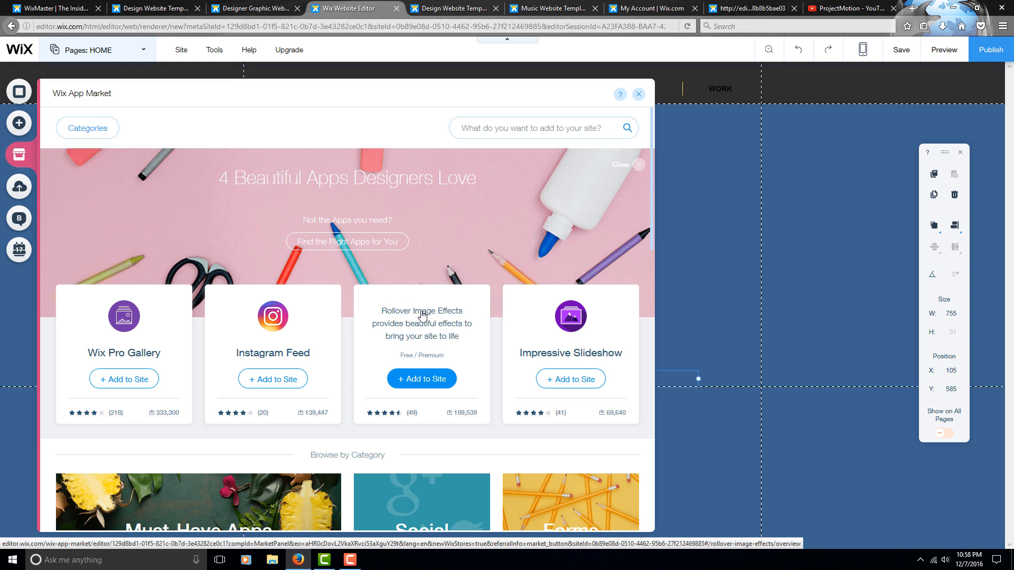
pyautogui.scroll(-5, 423, 315)
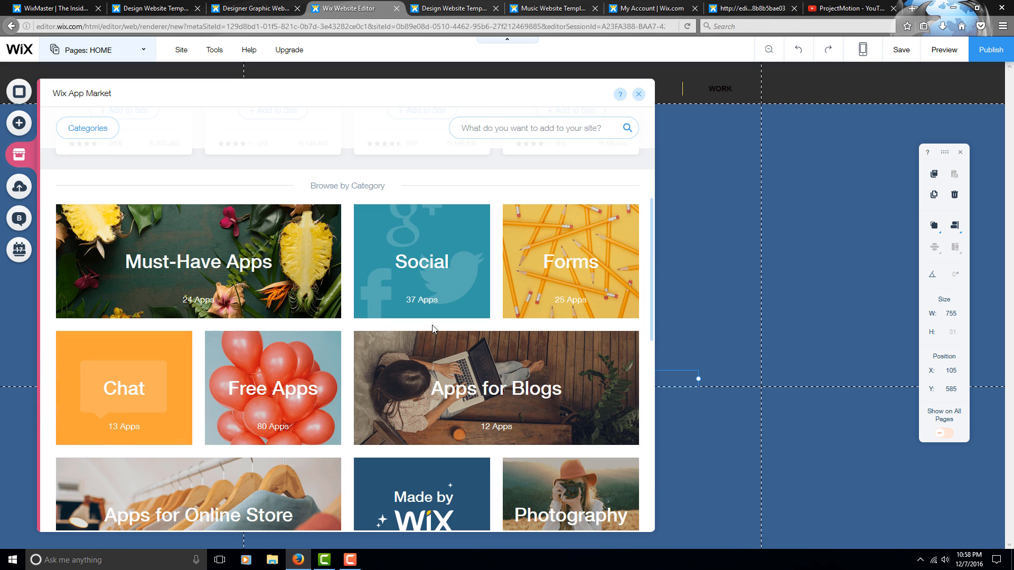
# Step: Browse the remaining App Market categories and look through the apps under Design Tools
pyautogui.scroll(-4, 579, 331)
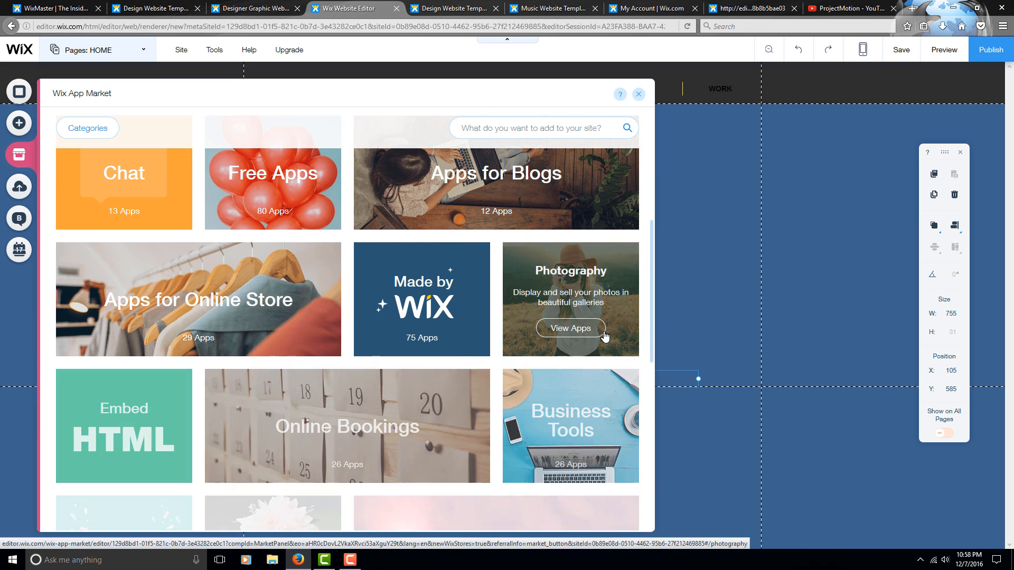
pyautogui.scroll(-6, 192, 267)
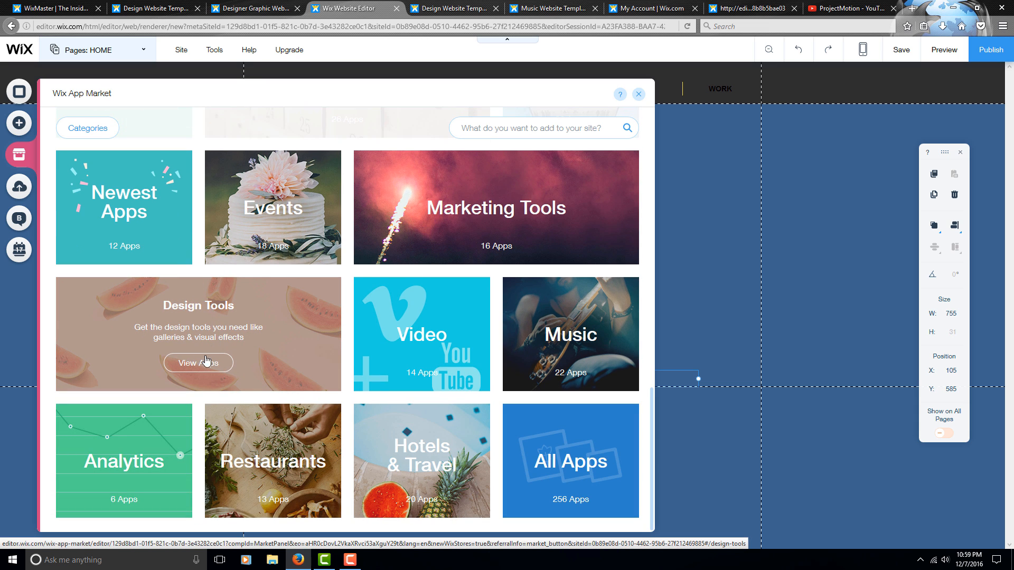
pyautogui.click(205, 364)
pyautogui.scroll(-4, 240, 327)
pyautogui.moveTo(243, 319)
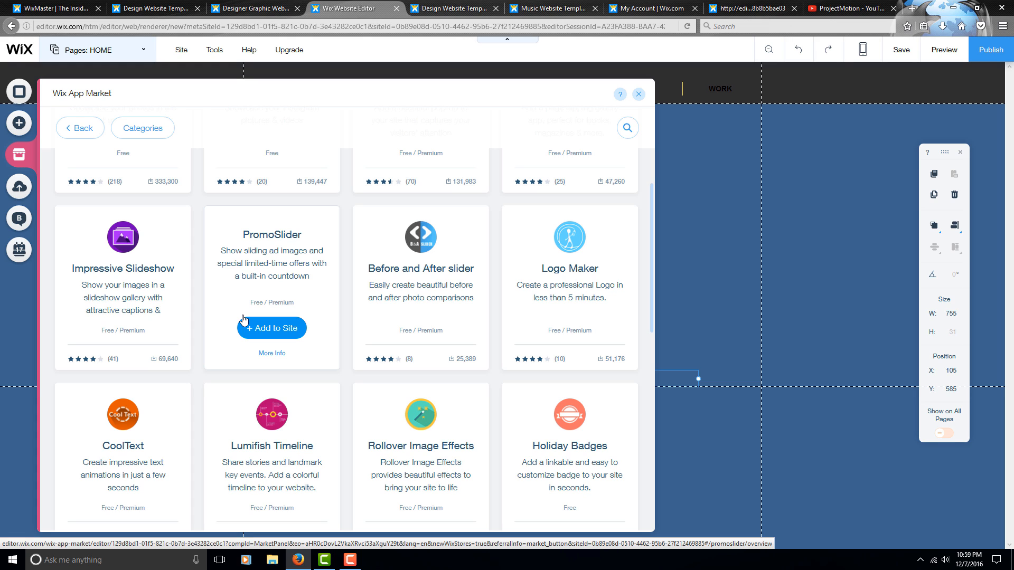
pyautogui.moveTo(546, 259)
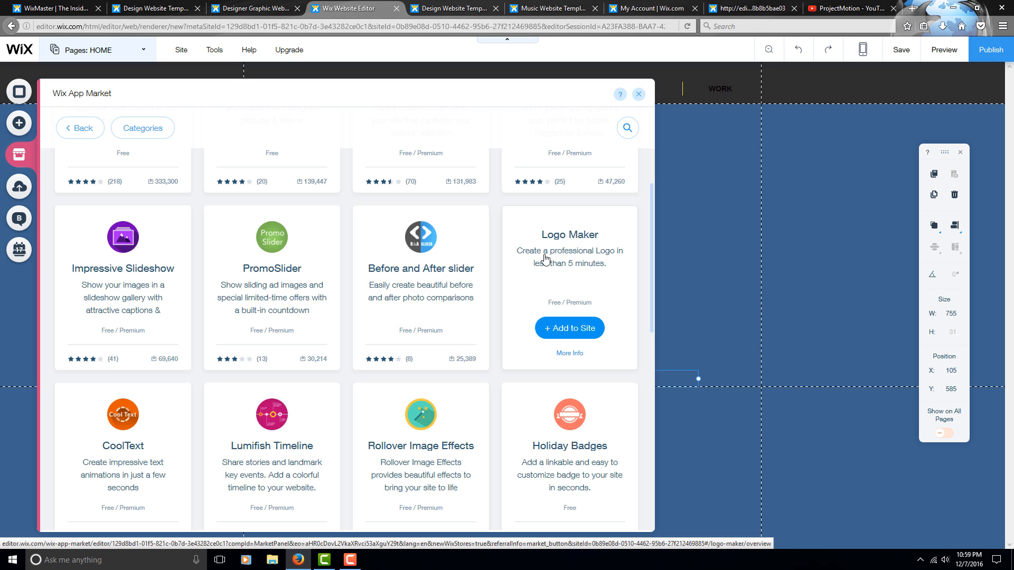
pyautogui.scroll(4, 516, 253)
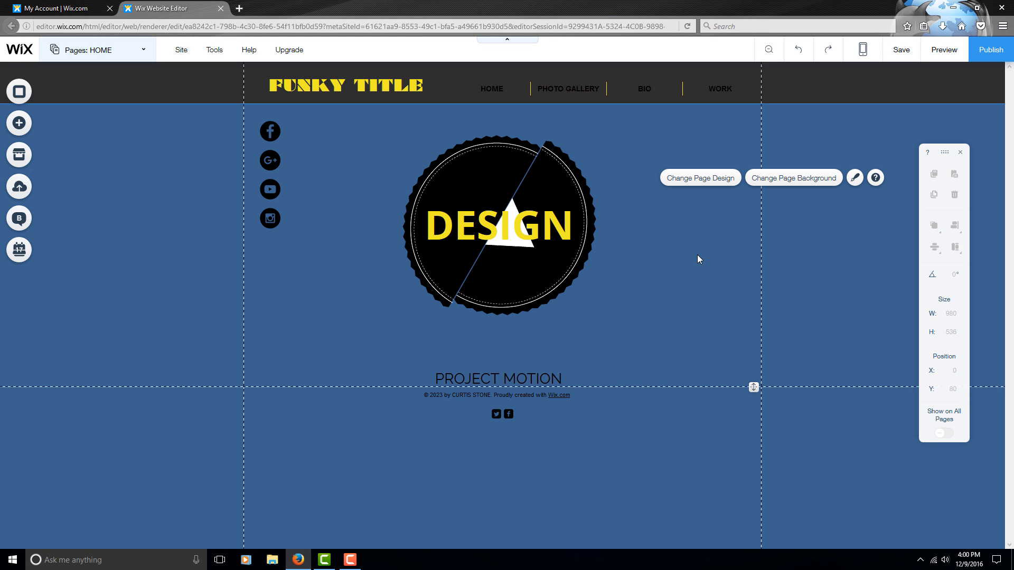
# Step: Replace the header title "FUNKY TITLE" with "PROJECT MOTION" and reduce the header's height to about 81 px
pyautogui.click(412, 86)
pyautogui.doubleClick(413, 85)
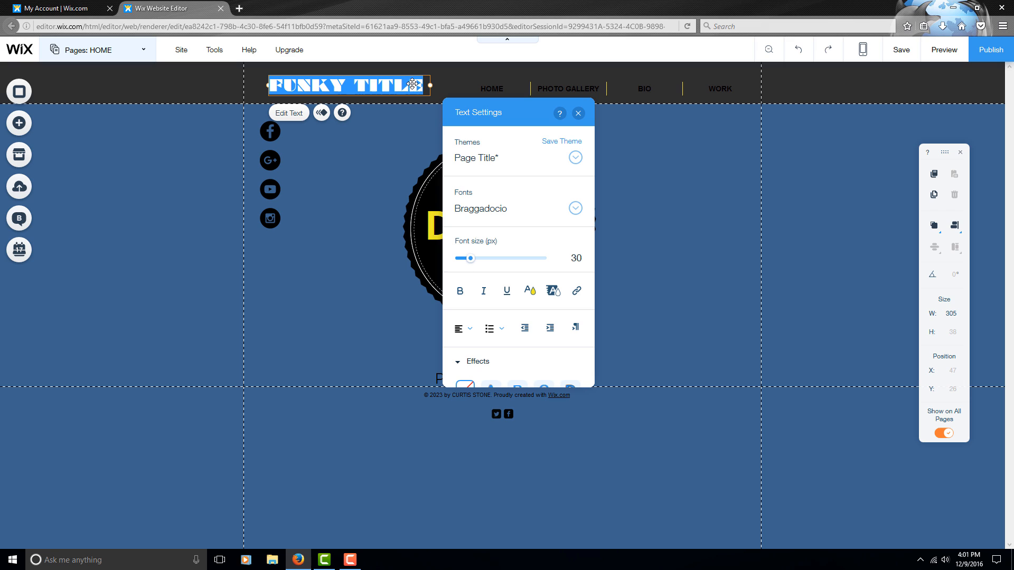
pyautogui.write('P')
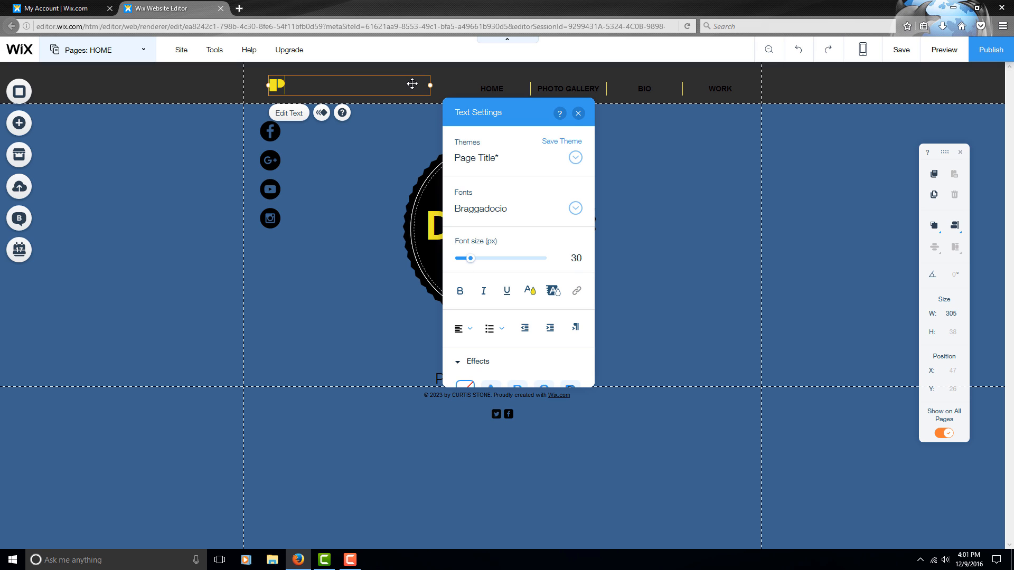
pyautogui.write('ro')
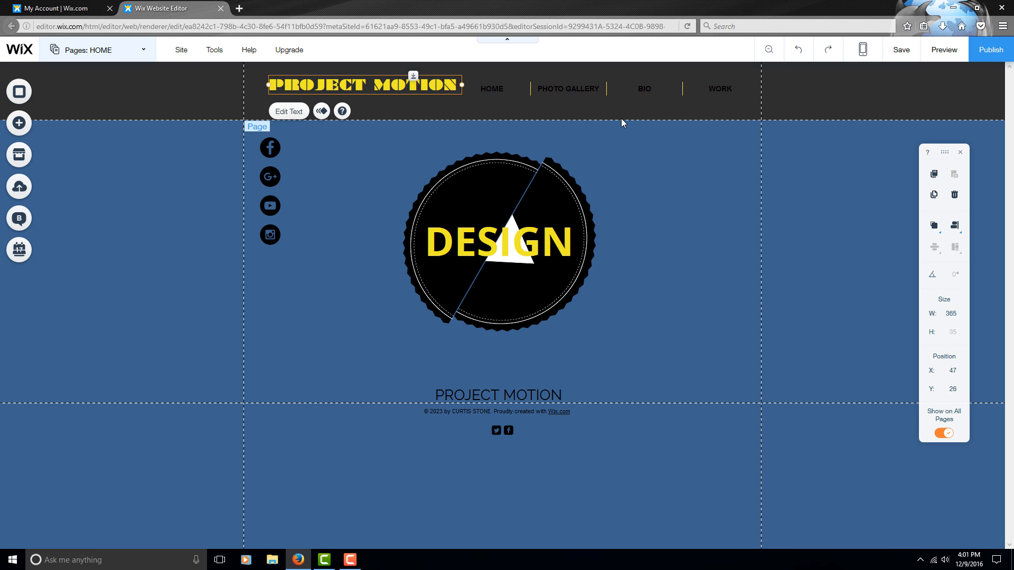
pyautogui.click(621, 120)
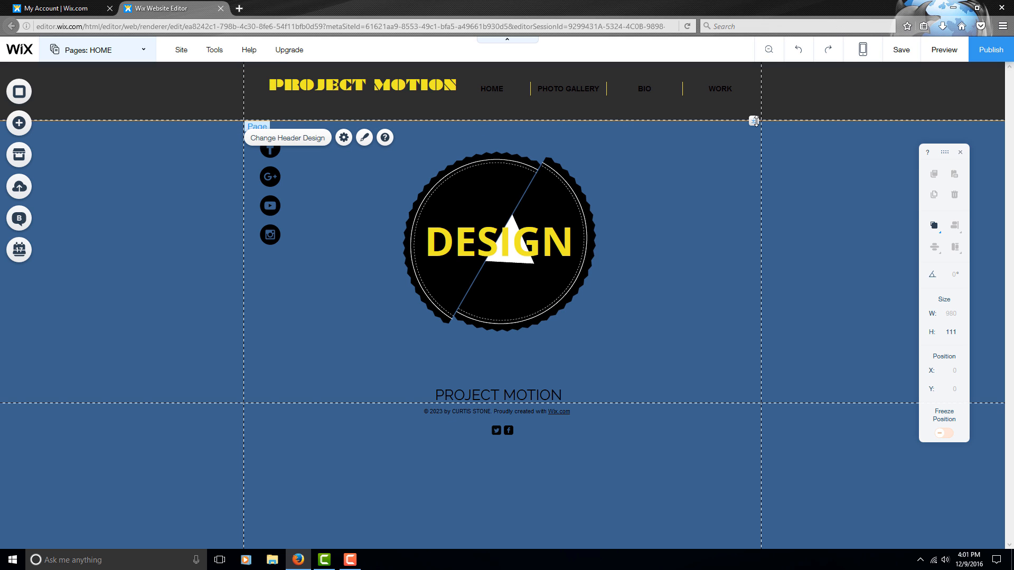
pyautogui.moveTo(754, 121); pyautogui.dragTo(754, 108)
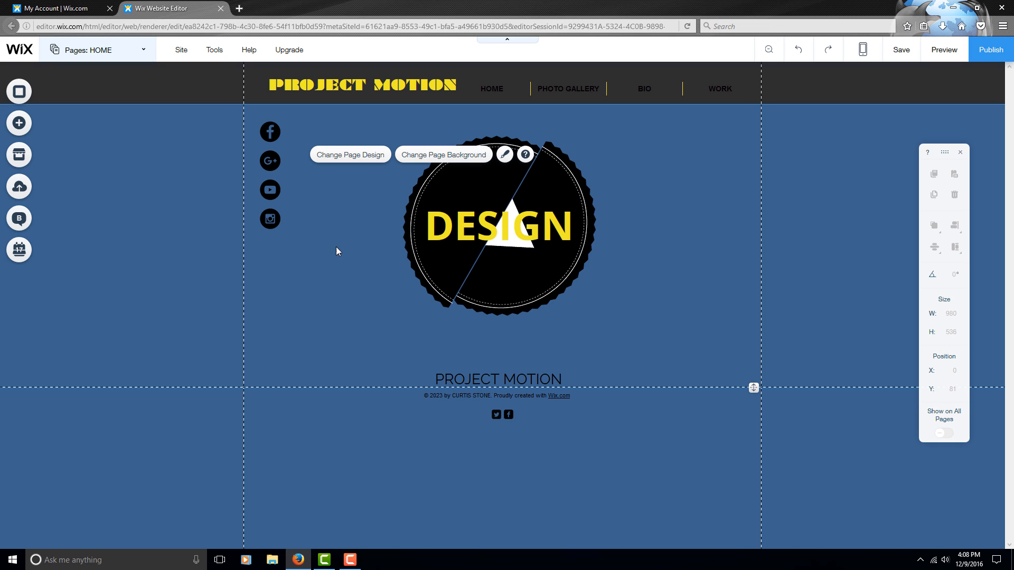
# Step: Remove the Instagram, Google+ and Facebook icons from the vertical social bar and move the YouTube icon beside the PROJECT MOTION text below the logo
pyautogui.click(270, 219)
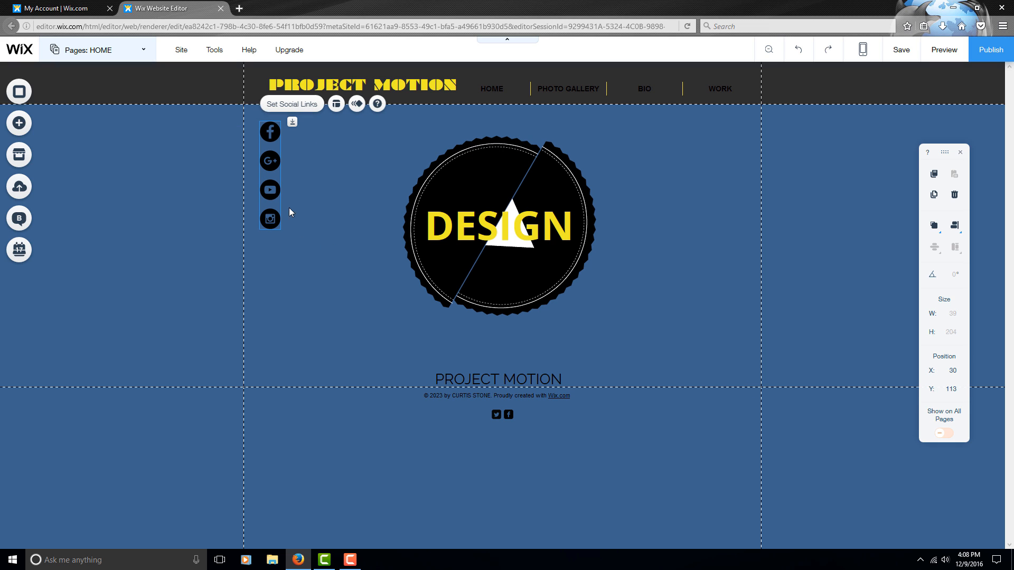
pyautogui.click(306, 108)
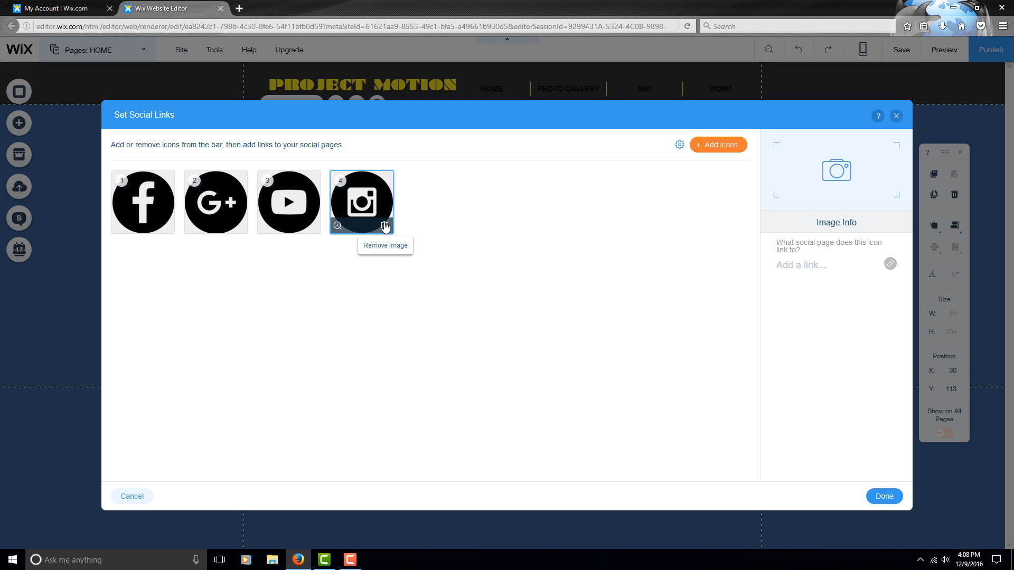
pyautogui.click(385, 232)
pyautogui.click(239, 231)
pyautogui.click(166, 232)
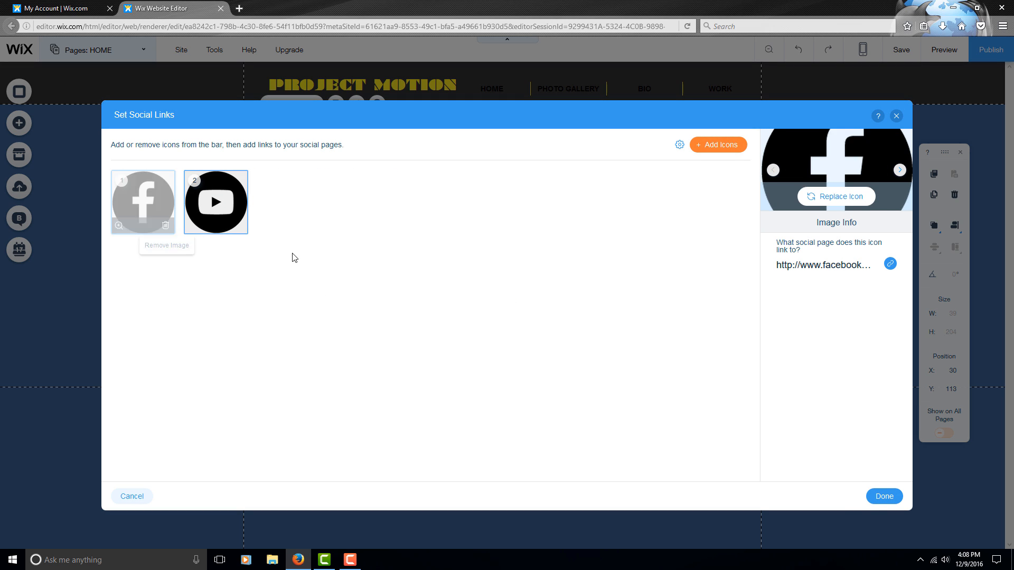
pyautogui.click(879, 496)
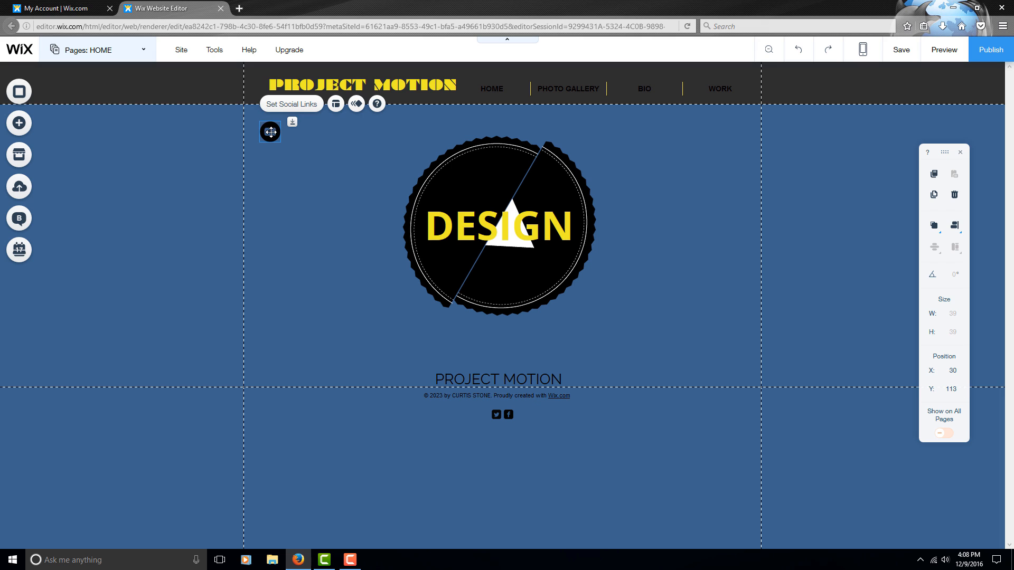
pyautogui.moveTo(270, 129); pyautogui.dragTo(422, 379)
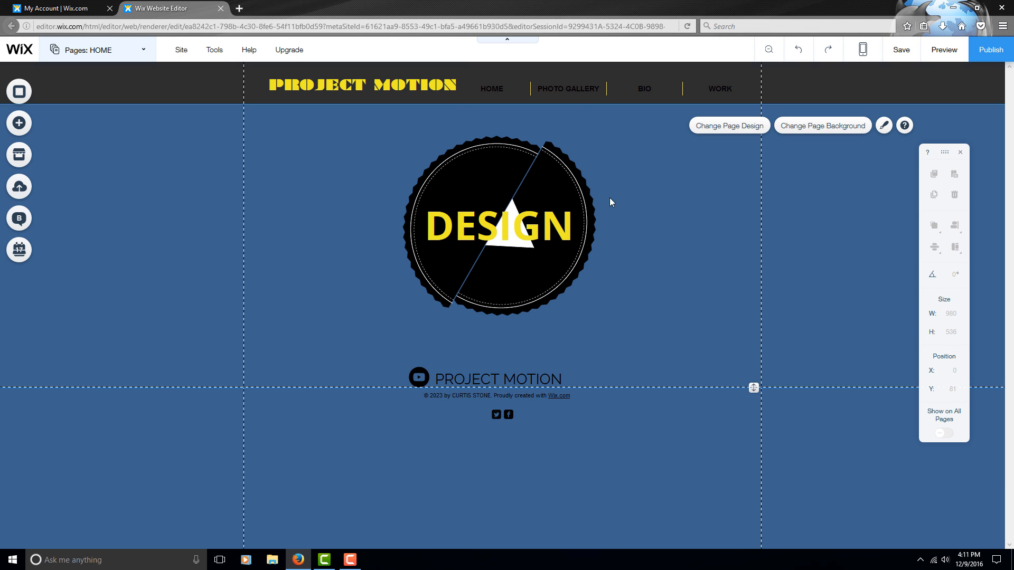
# Step: Preview the site to watch the DESIGN logo's animation, and return to the editor
pyautogui.click(574, 169)
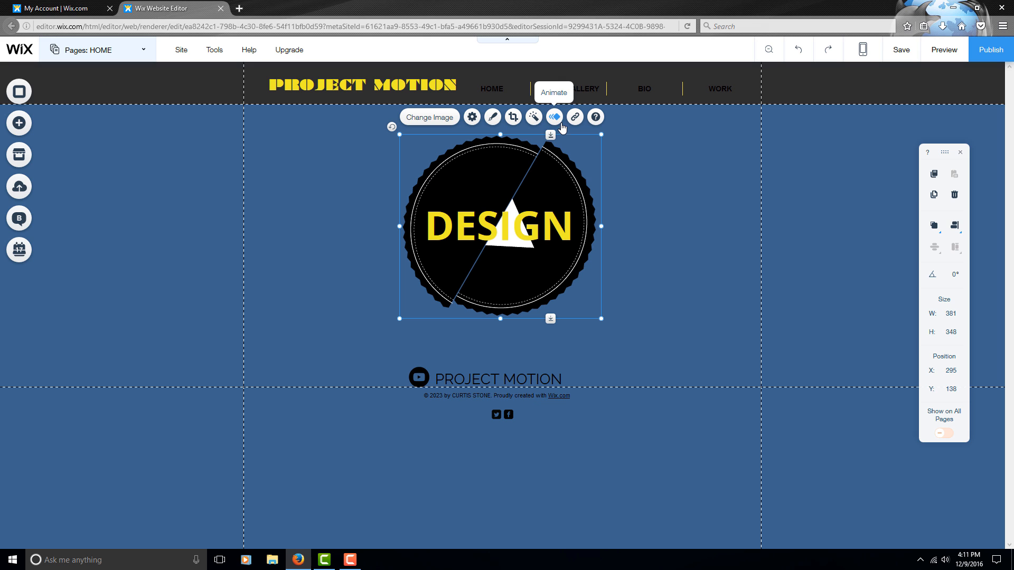
pyautogui.click(944, 50)
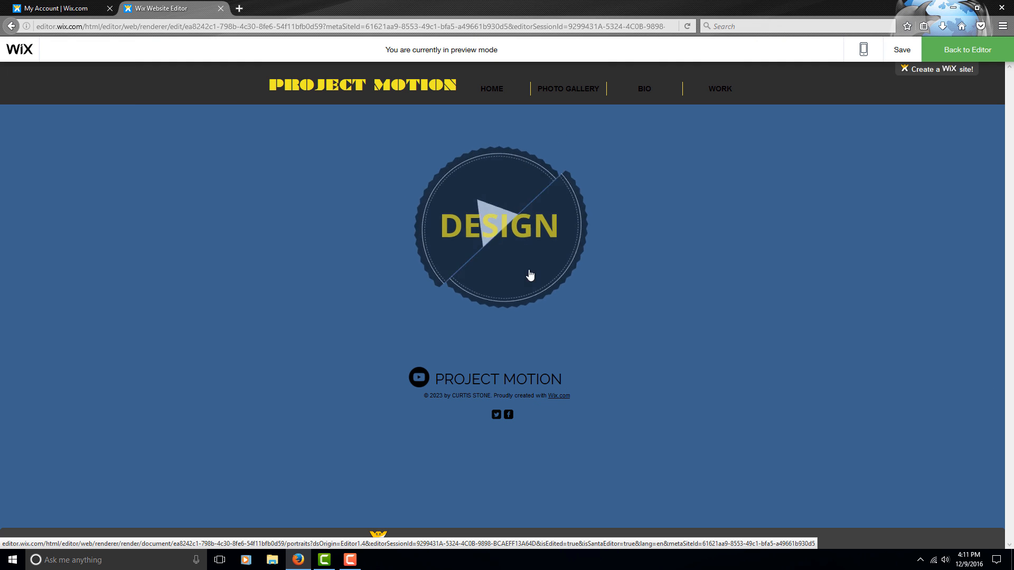
pyautogui.click(995, 51)
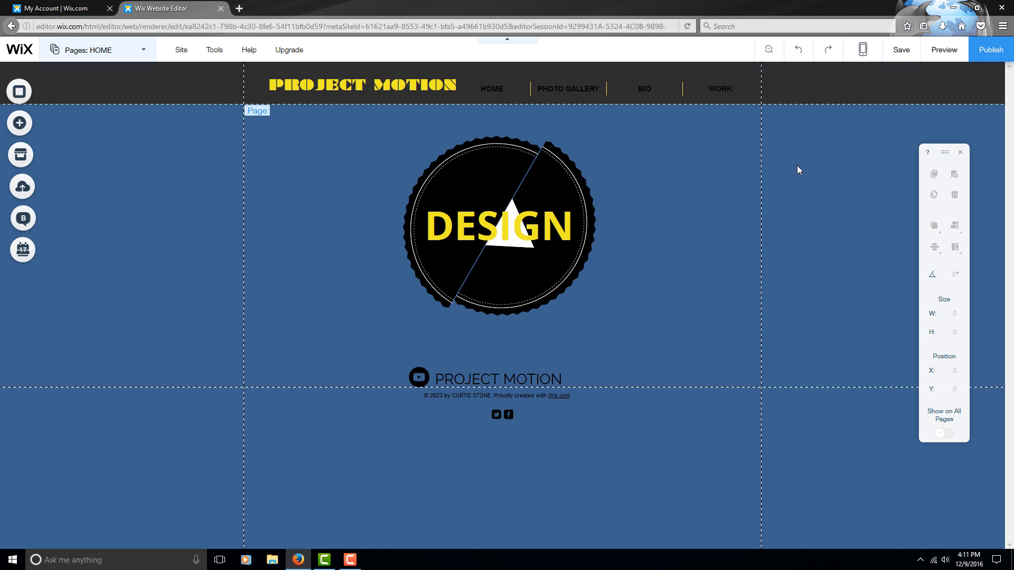
# Step: Set the DESIGN logo's animation to Reveal with a duration of 1.95 seconds, and check it in preview
pyautogui.click(547, 163)
pyautogui.click(554, 117)
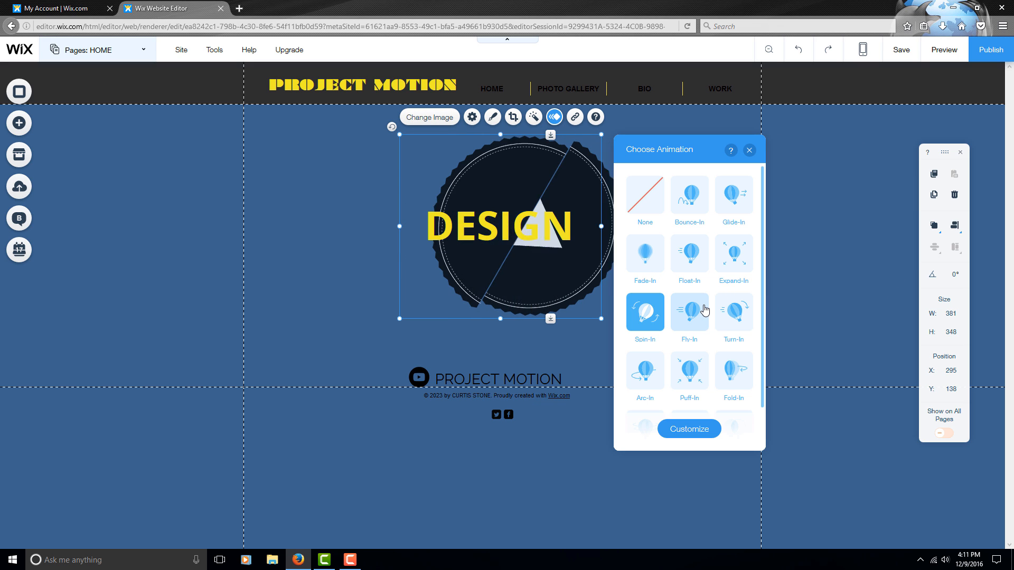
pyautogui.scroll(-1, 698, 362)
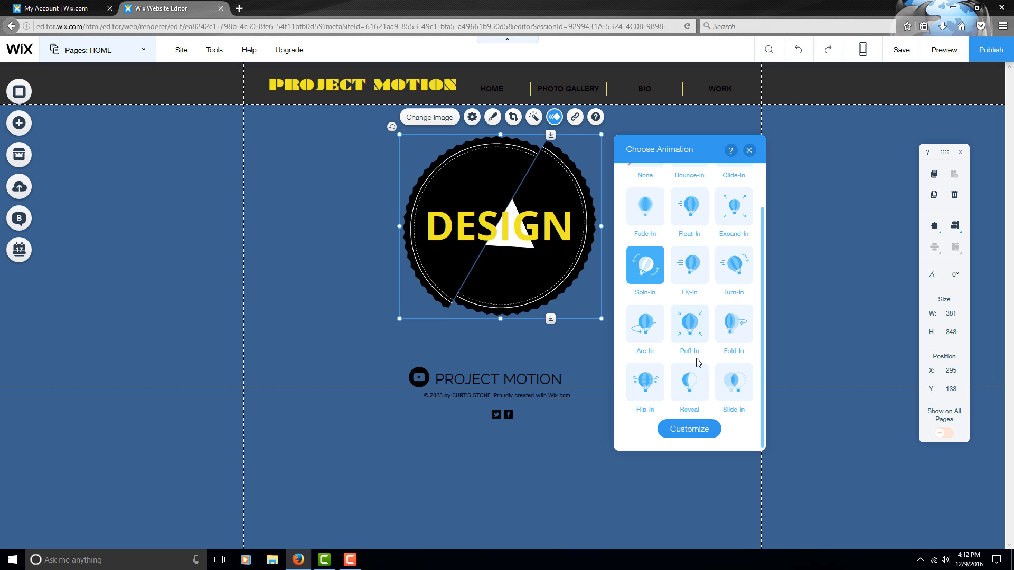
pyautogui.click(695, 388)
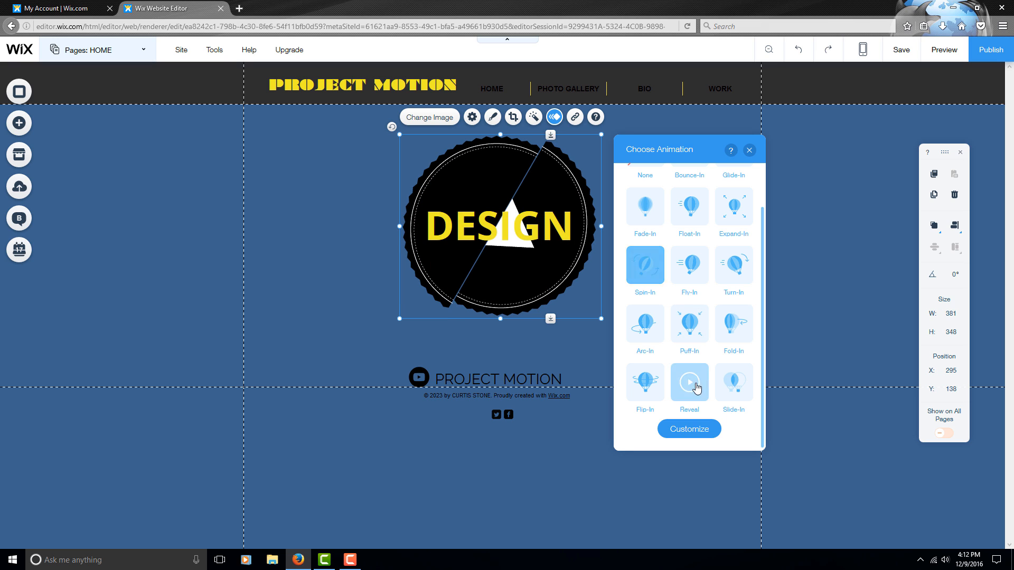
pyautogui.click(692, 432)
pyautogui.moveTo(658, 311); pyautogui.dragTo(672, 312)
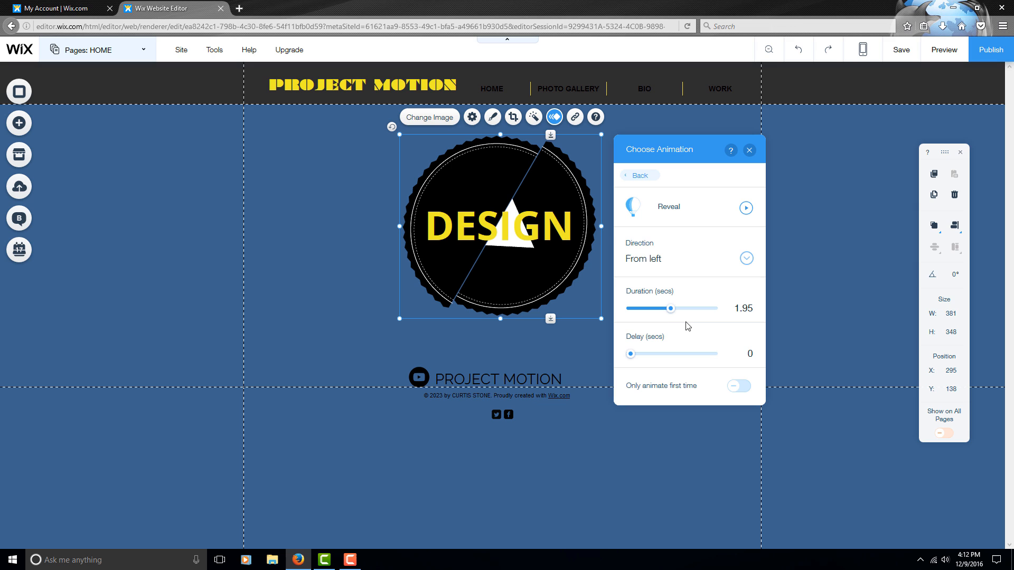
pyautogui.click(748, 150)
pyautogui.click(928, 54)
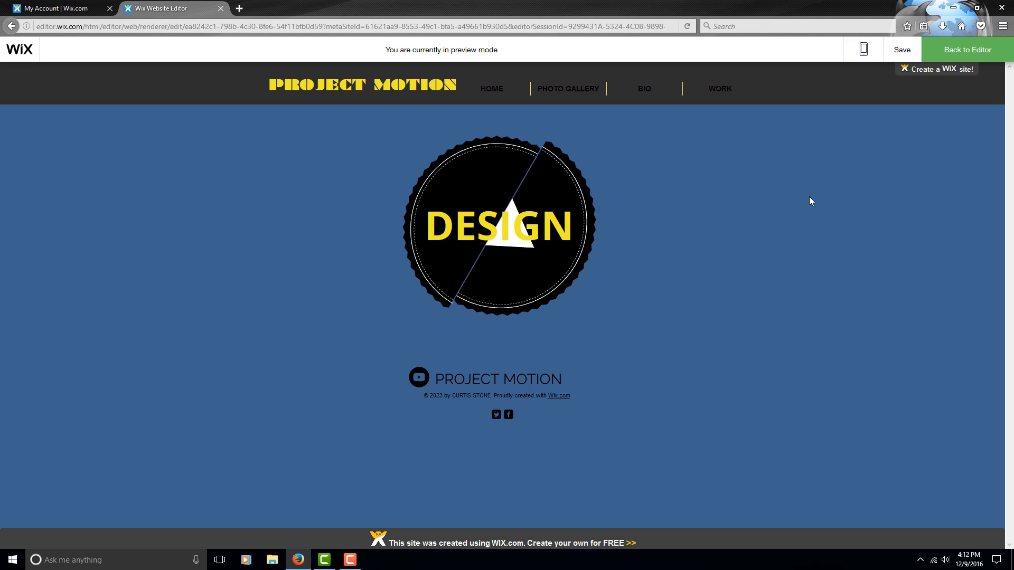
pyautogui.click(962, 53)
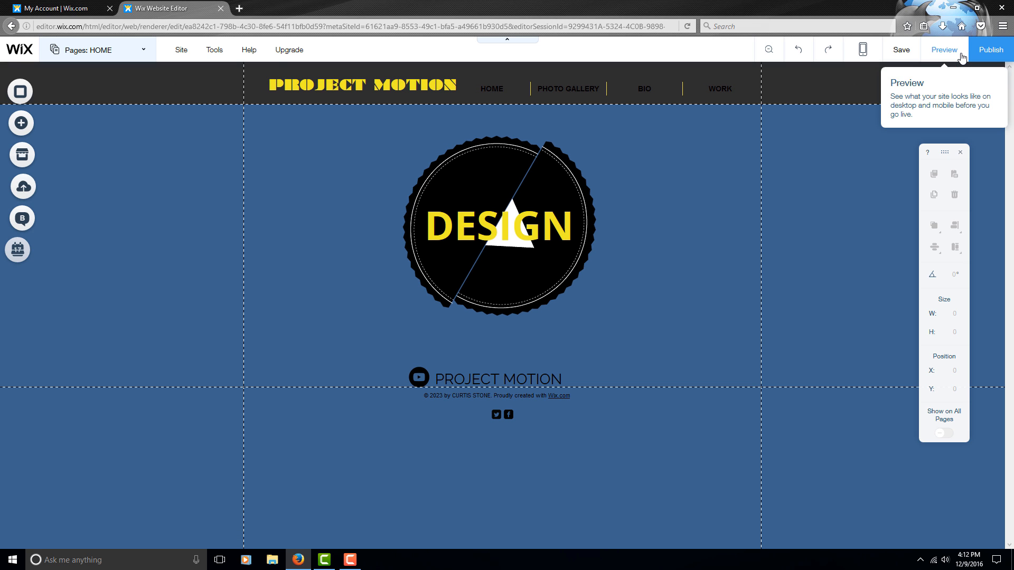
# Step: Customize the header design by setting both its background and center background fill colors to black
pyautogui.click(307, 71)
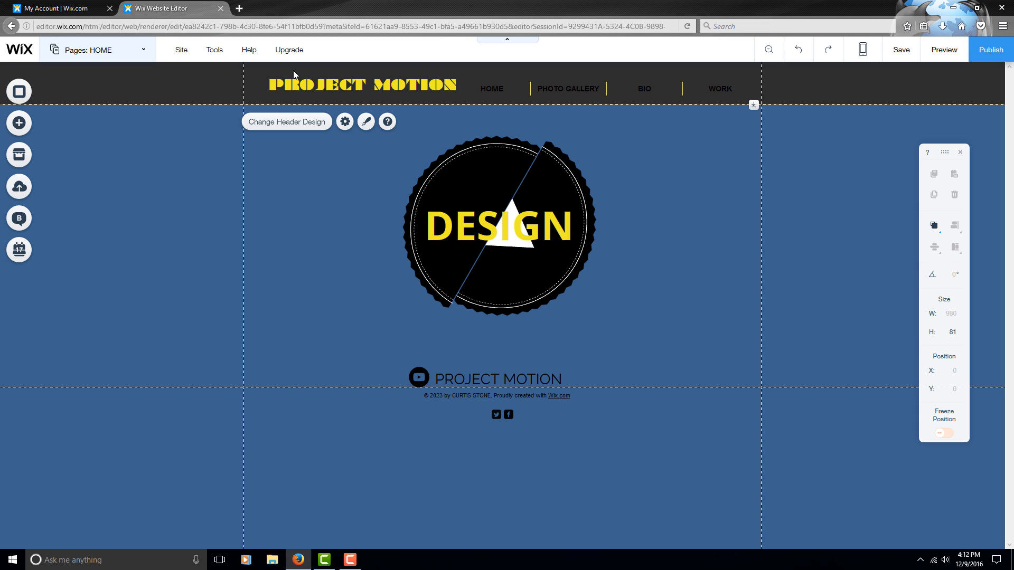
pyautogui.click(364, 122)
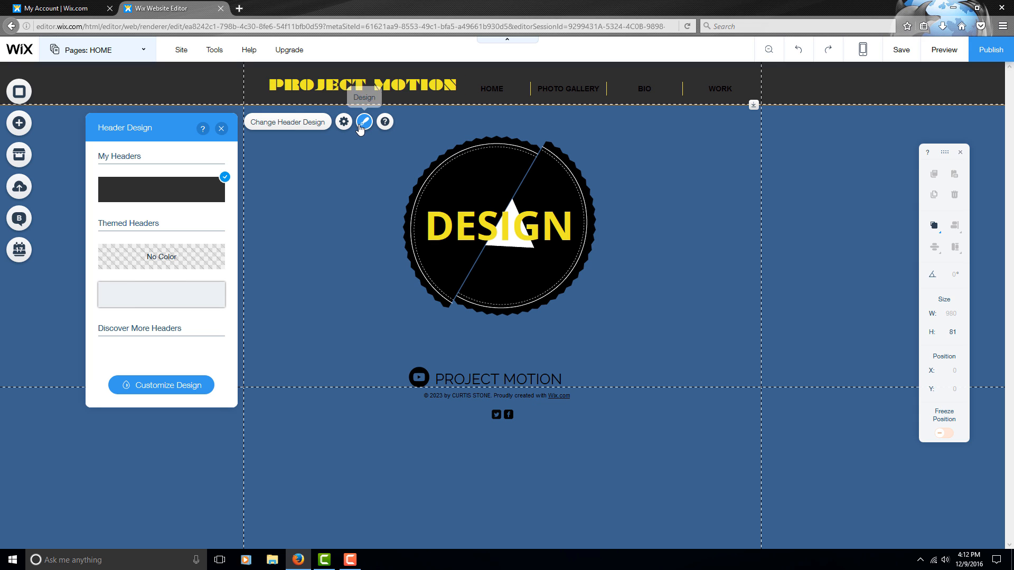
pyautogui.click(185, 385)
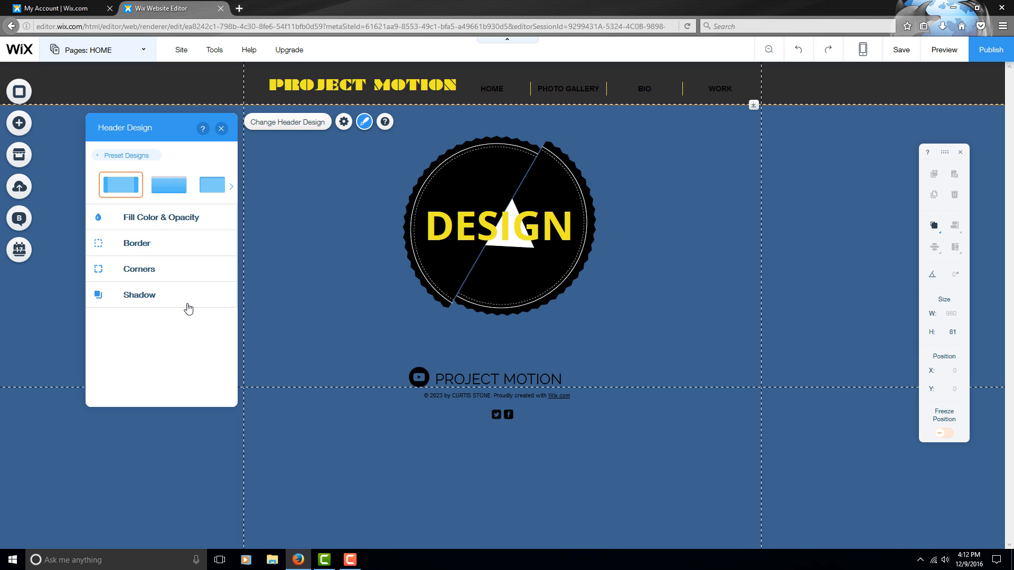
pyautogui.click(161, 223)
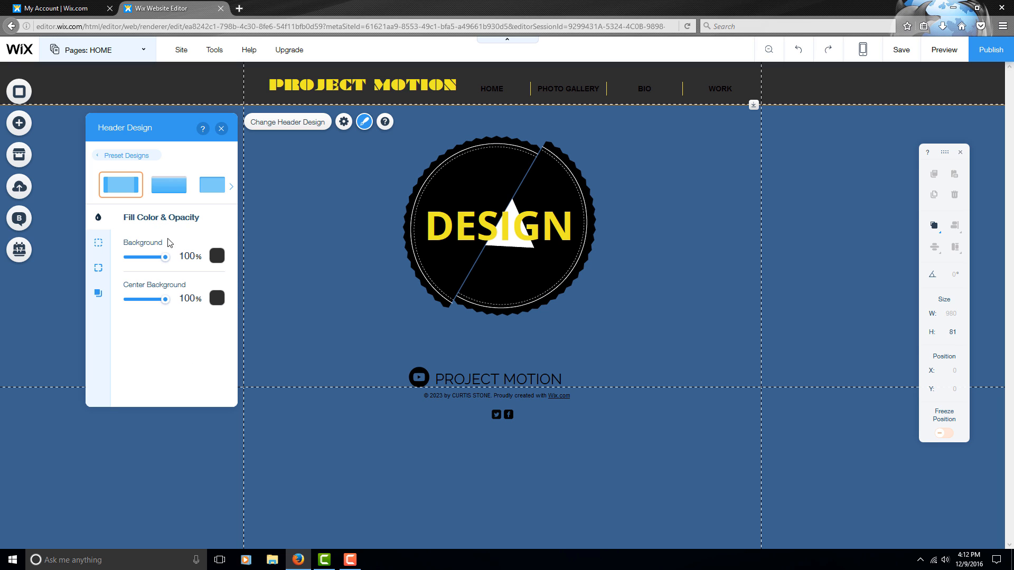
pyautogui.click(216, 257)
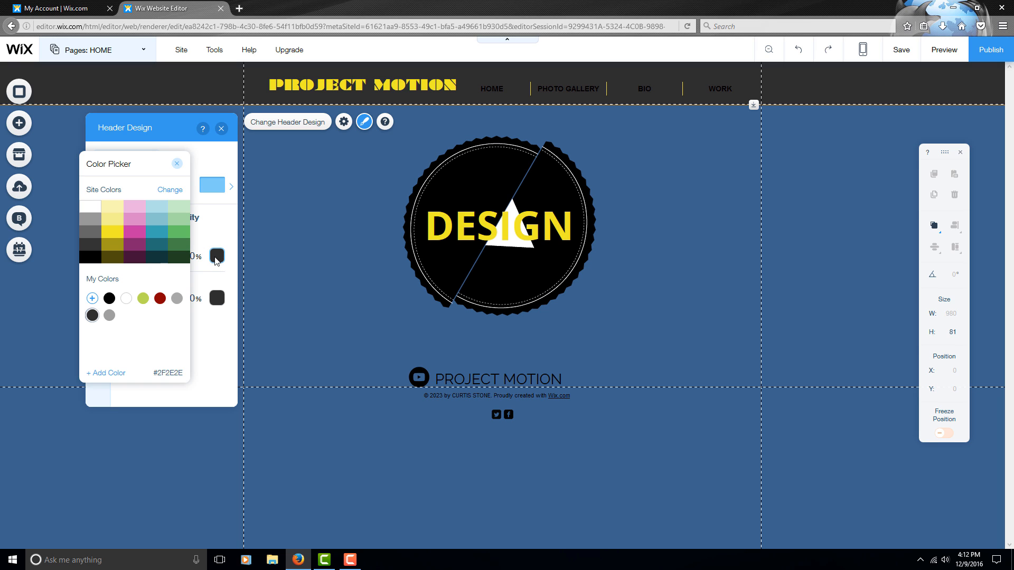
pyautogui.click(200, 262)
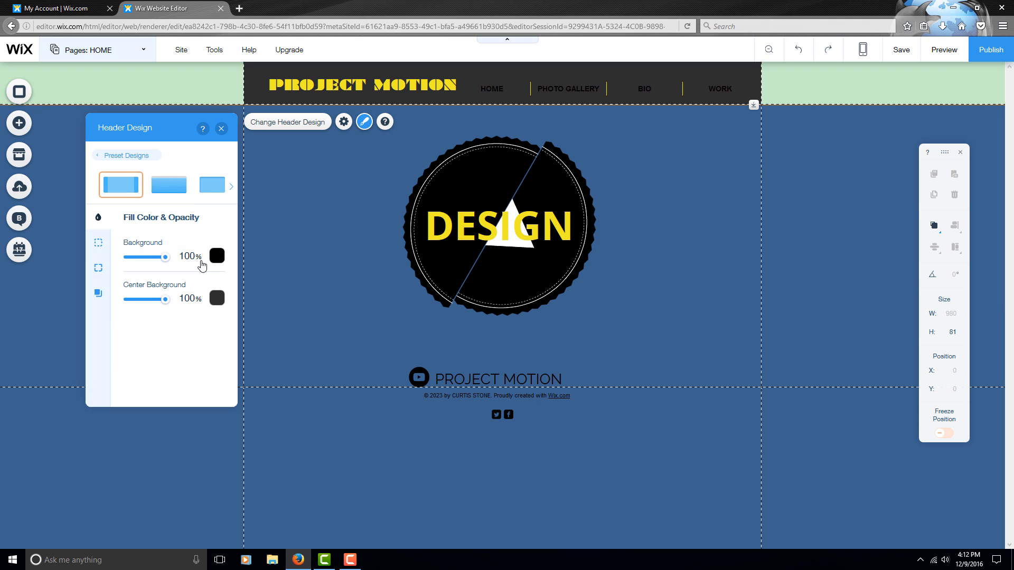
pyautogui.click(217, 298)
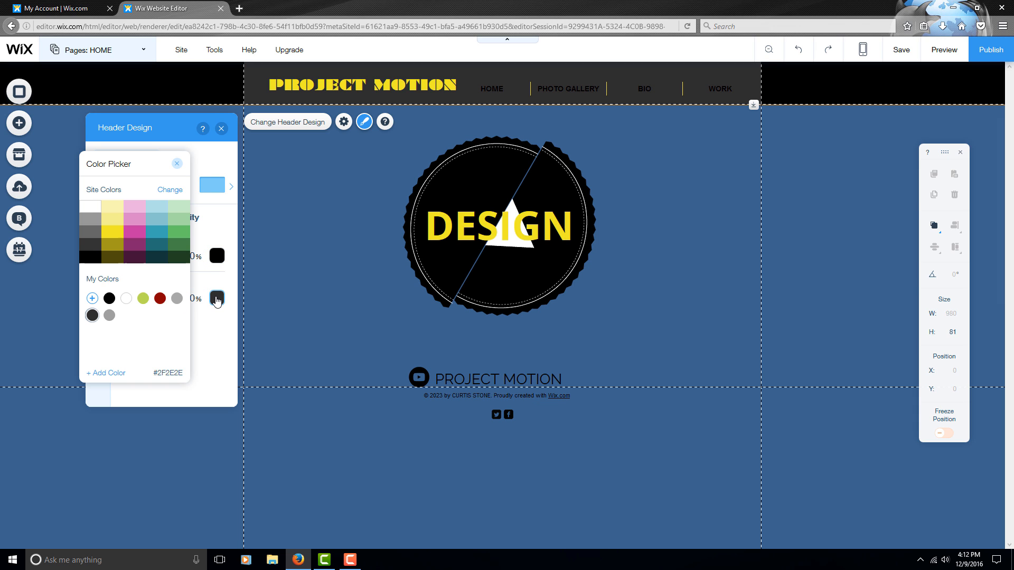
pyautogui.click(90, 257)
pyautogui.click(177, 164)
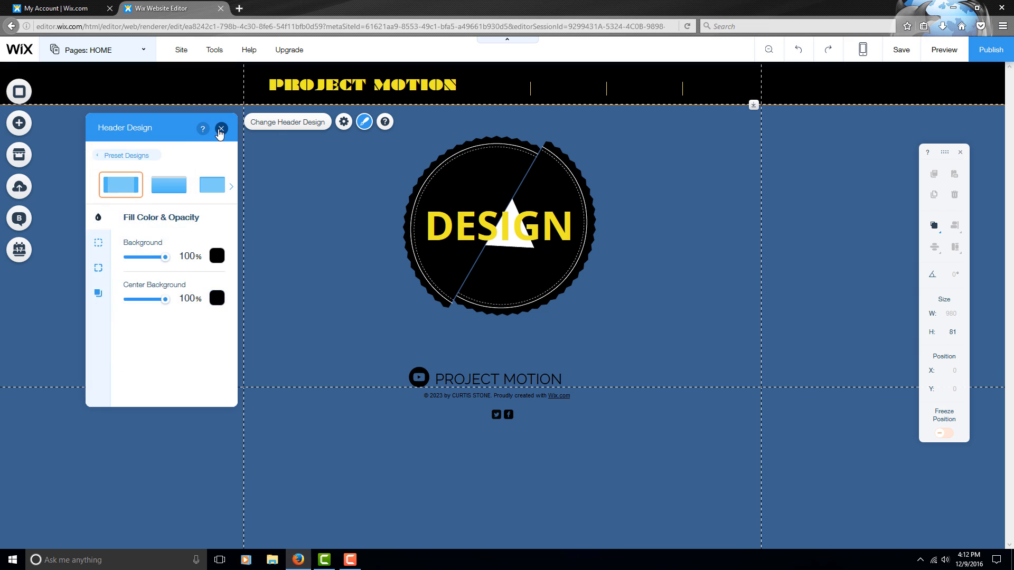
pyautogui.click(221, 128)
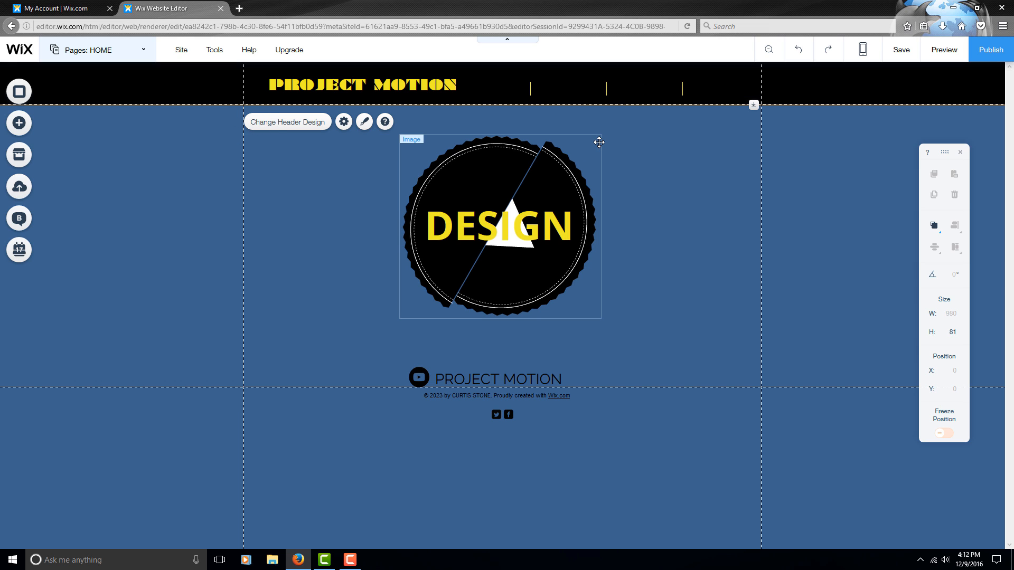
# Step: Customize the header's horizontal menu design by setting its regular text color to white
pyautogui.click(569, 89)
pyautogui.doubleClick(569, 89)
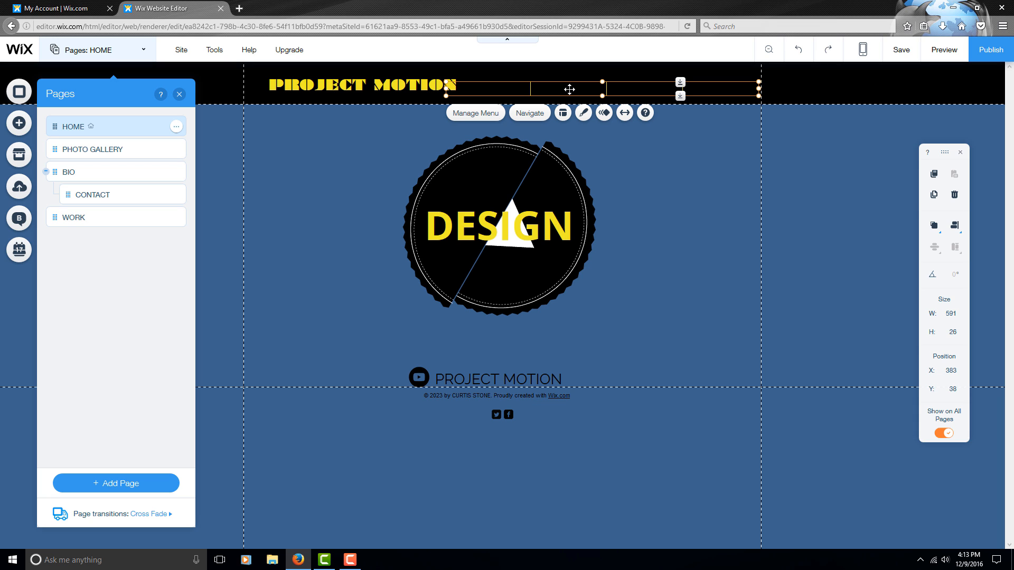
pyautogui.click(179, 94)
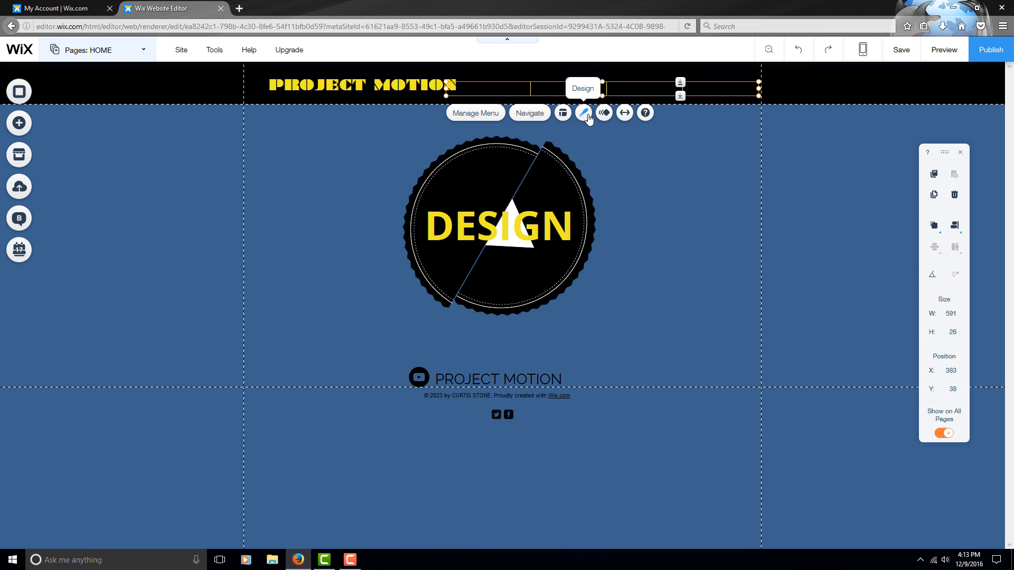
pyautogui.click(586, 114)
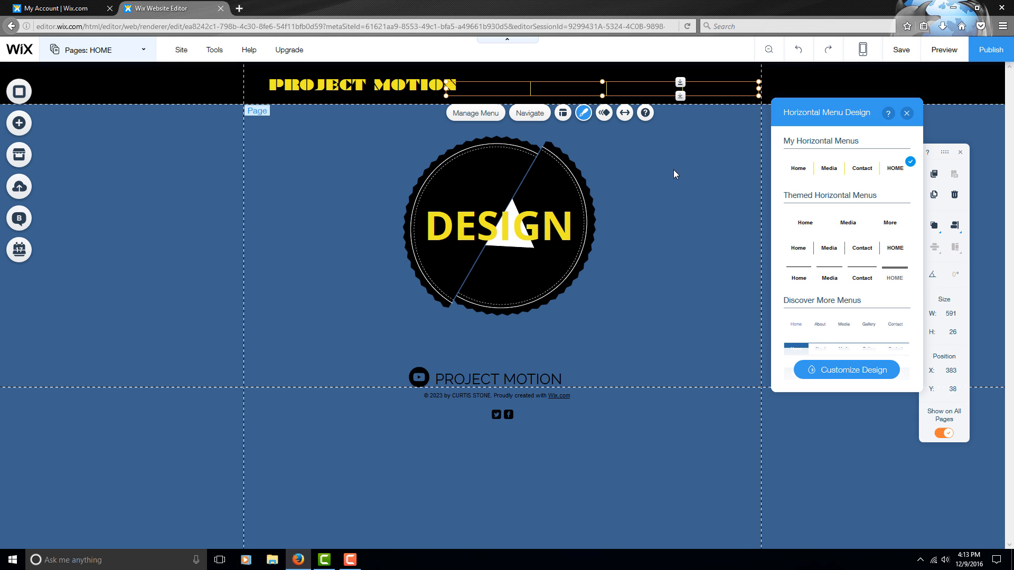
pyautogui.click(848, 372)
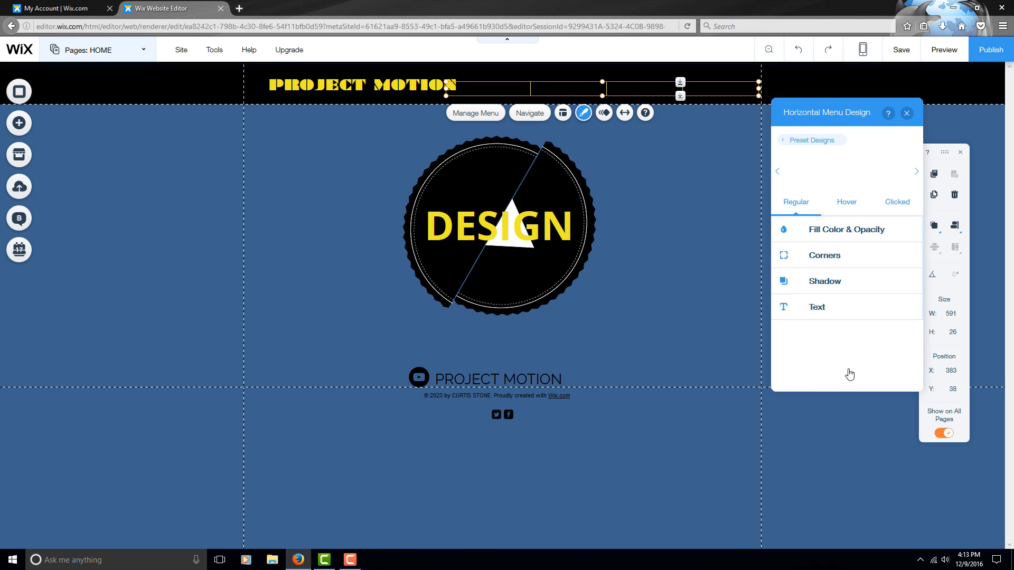
pyautogui.click(842, 229)
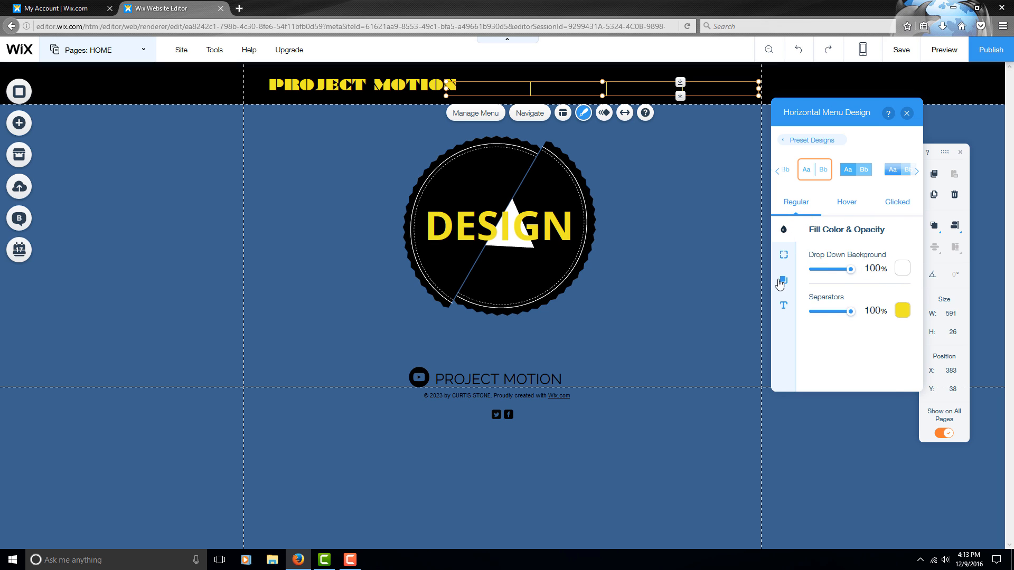
pyautogui.click(783, 305)
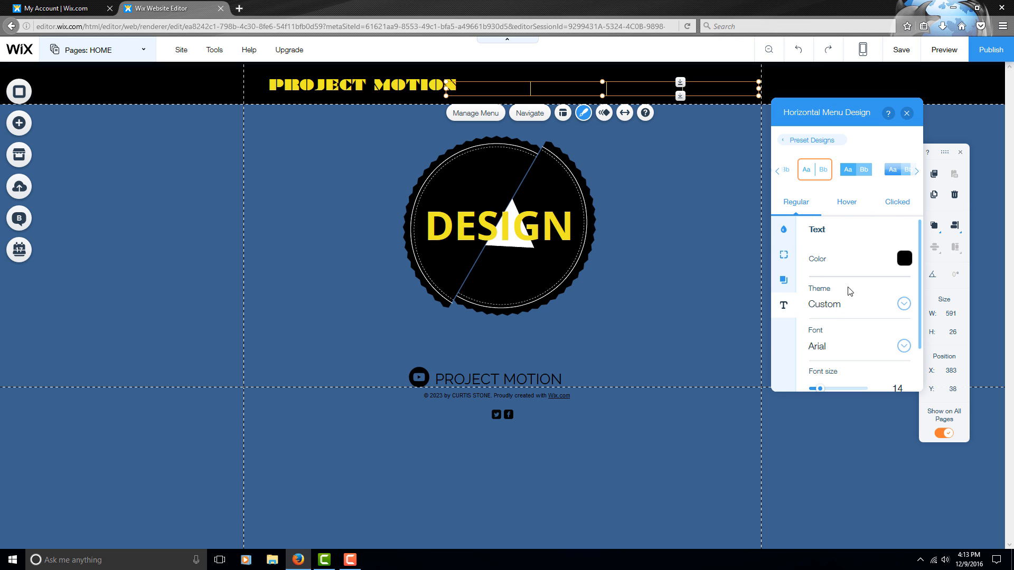
pyautogui.click(904, 258)
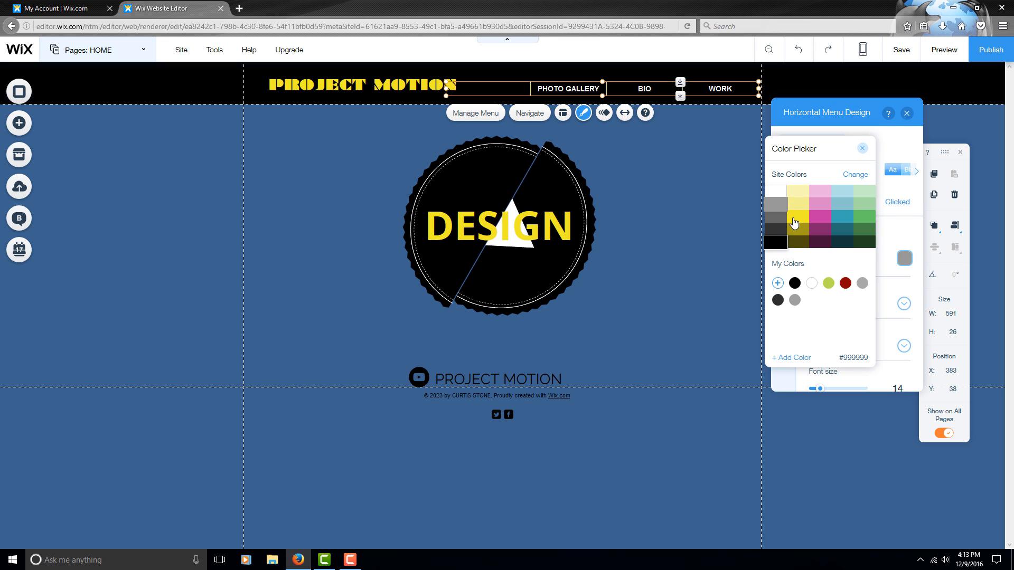
pyautogui.click(795, 222)
pyautogui.click(770, 191)
pyautogui.click(862, 149)
pyautogui.click(906, 114)
pyautogui.click(734, 131)
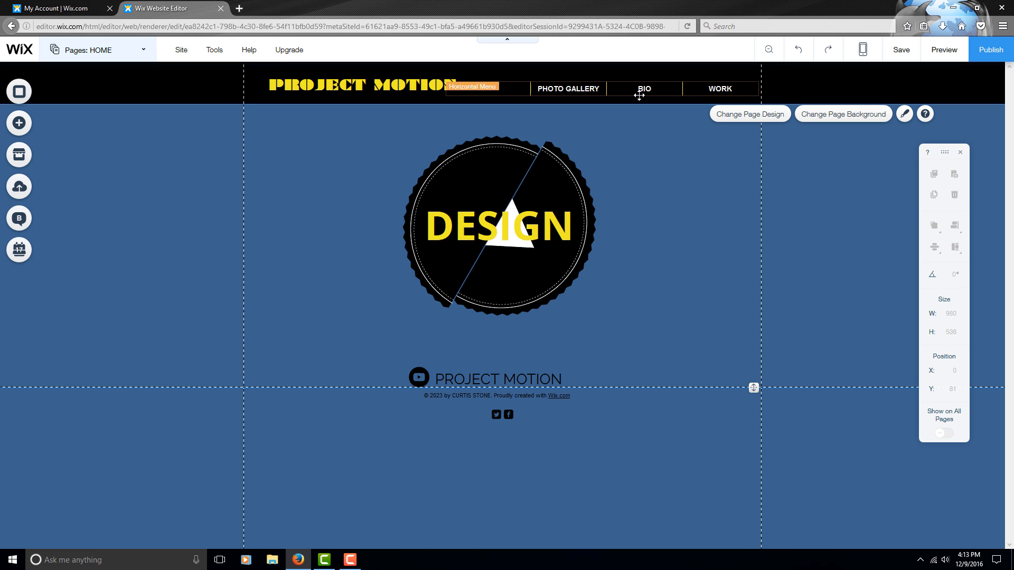
# Step: Move the header menu up to Y 30 and set its clicked-state text color to yellow
pyautogui.doubleClick(519, 89)
pyautogui.click(582, 113)
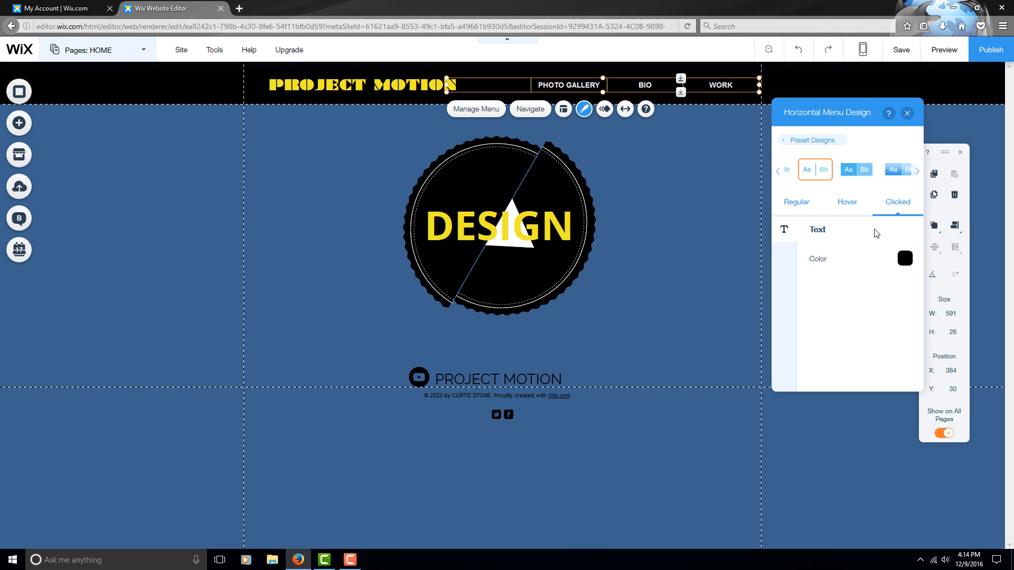
pyautogui.click(904, 258)
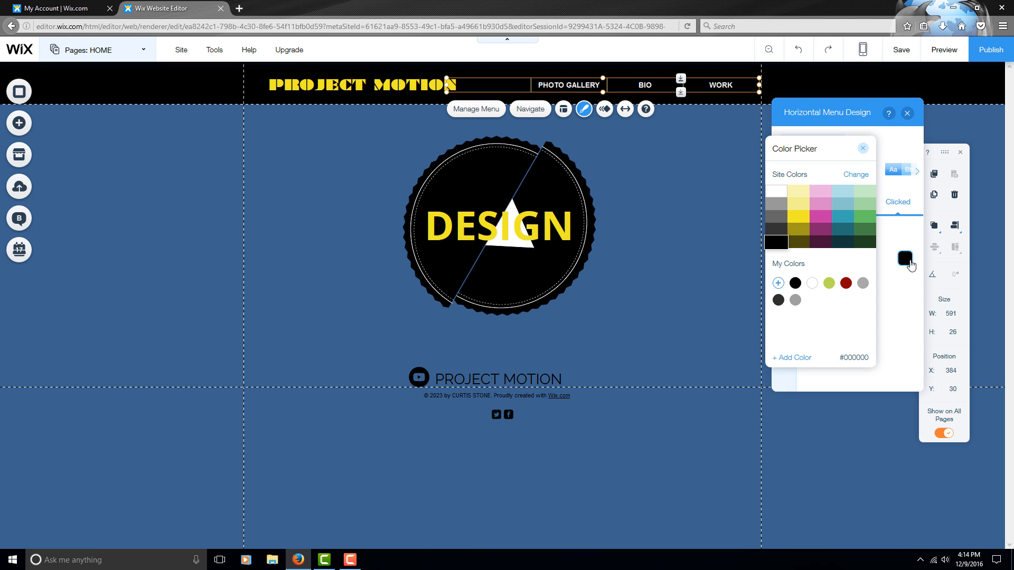
pyautogui.click(798, 217)
pyautogui.click(862, 148)
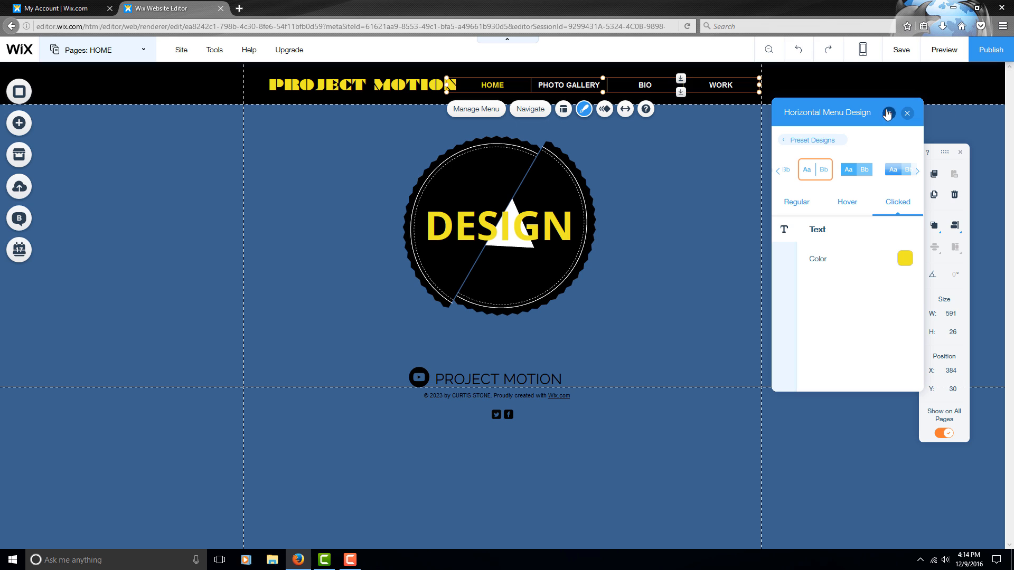
pyautogui.click(906, 113)
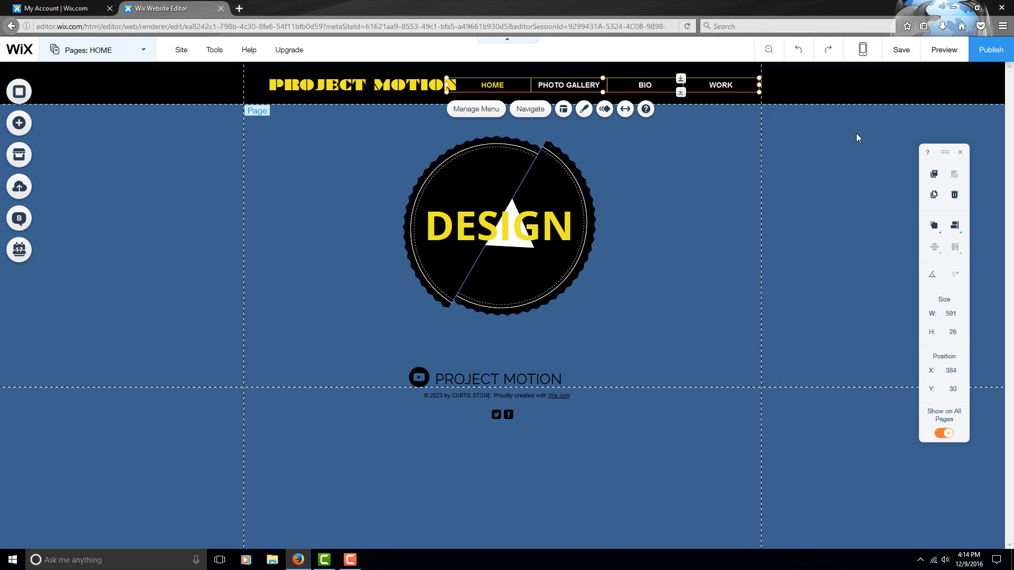
# Step: Preview the site and try the Photo Gallery, Bio and Work menu links, then return to the HOME page in the editor
pyautogui.click(941, 50)
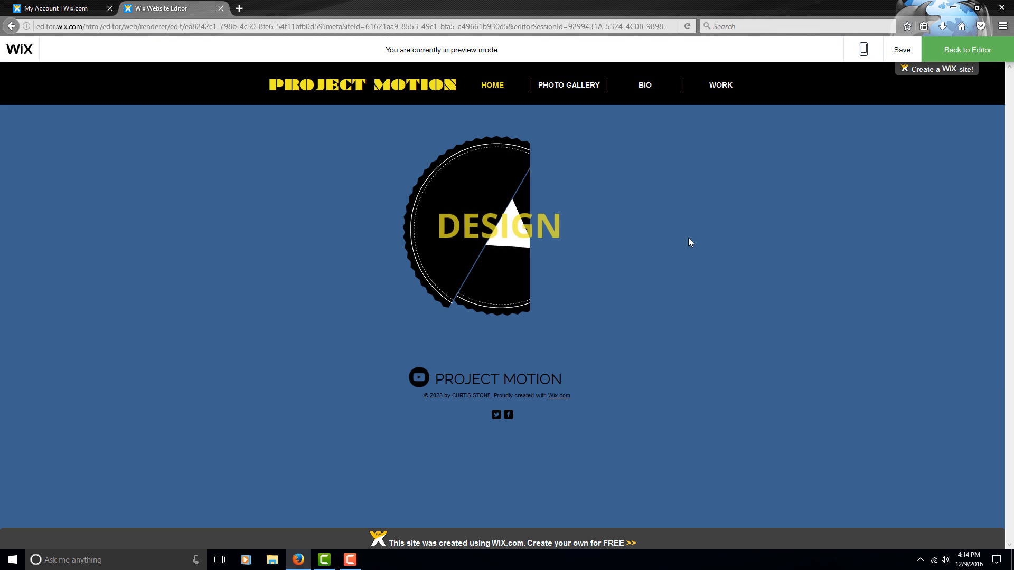
pyautogui.click(575, 93)
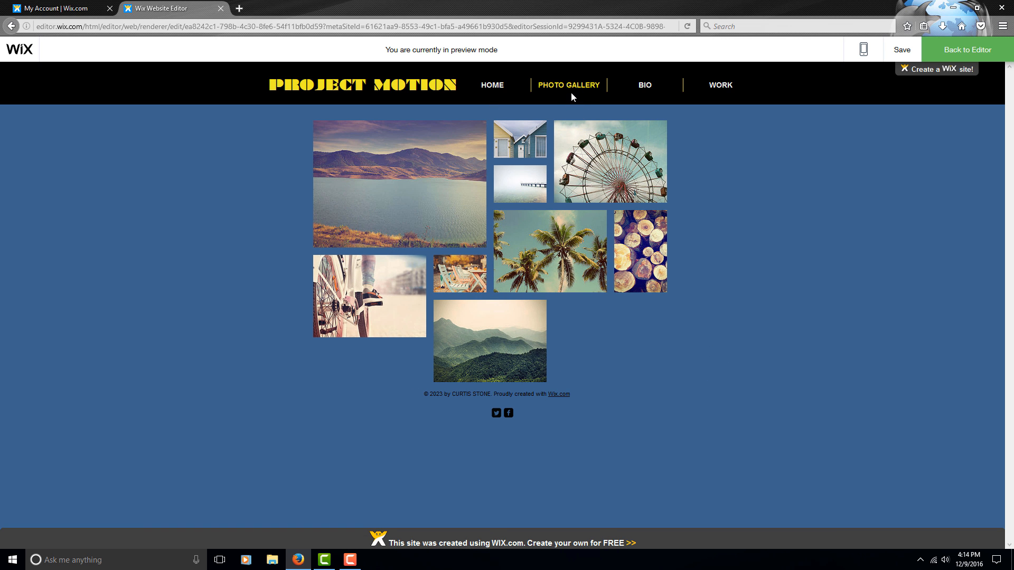
pyautogui.click(642, 101)
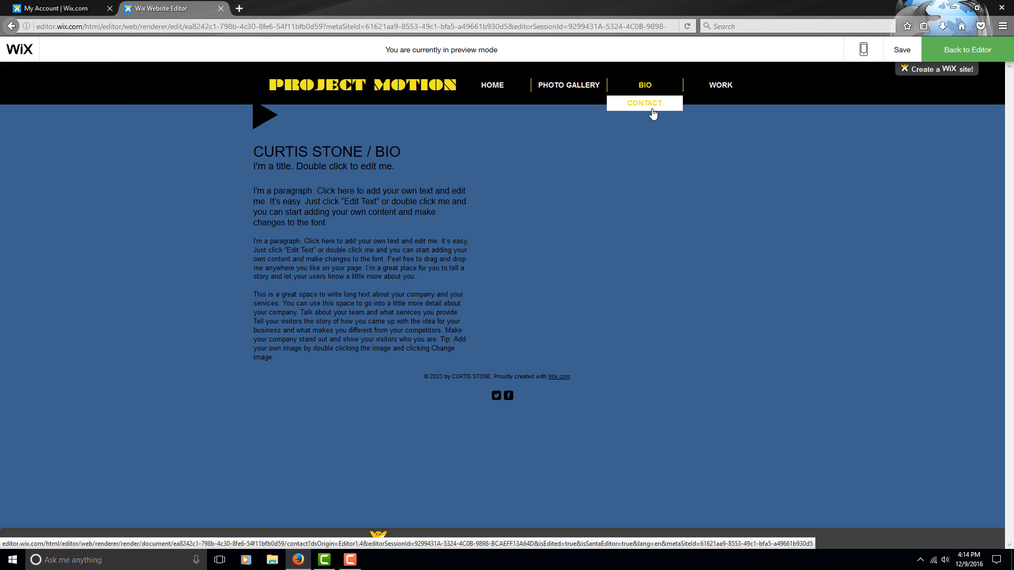
pyautogui.click(728, 91)
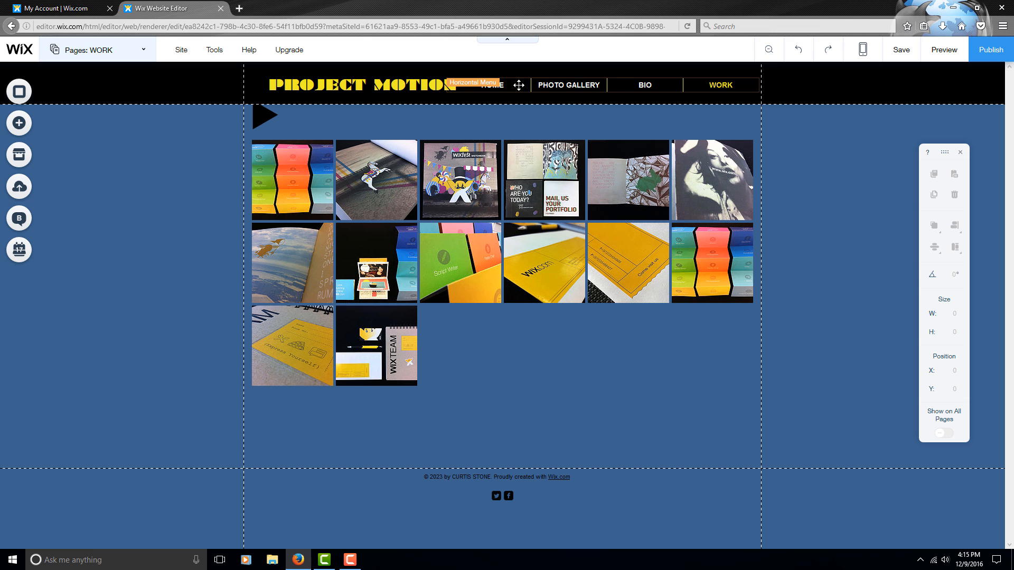
pyautogui.click(106, 50)
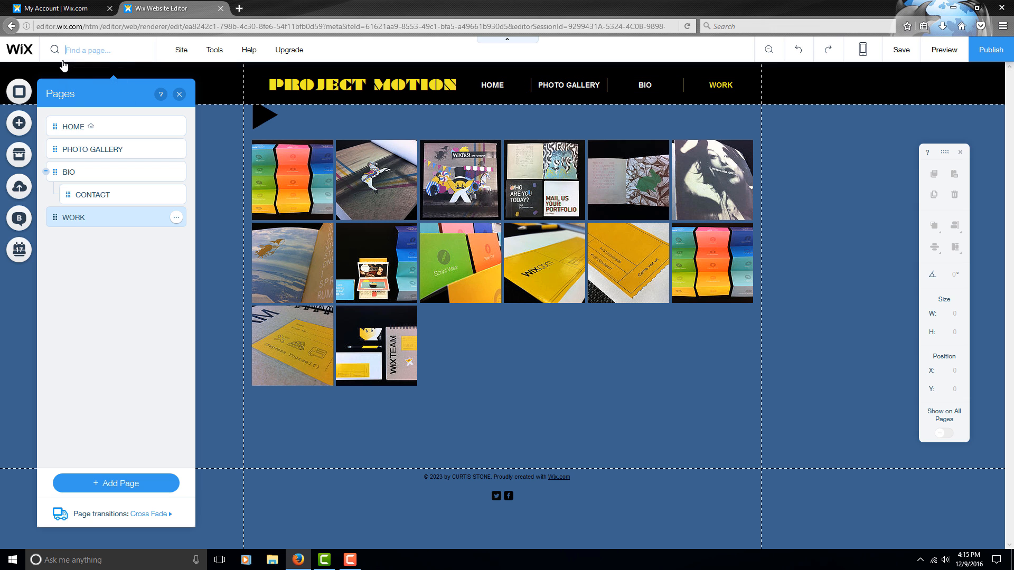
pyautogui.click(84, 126)
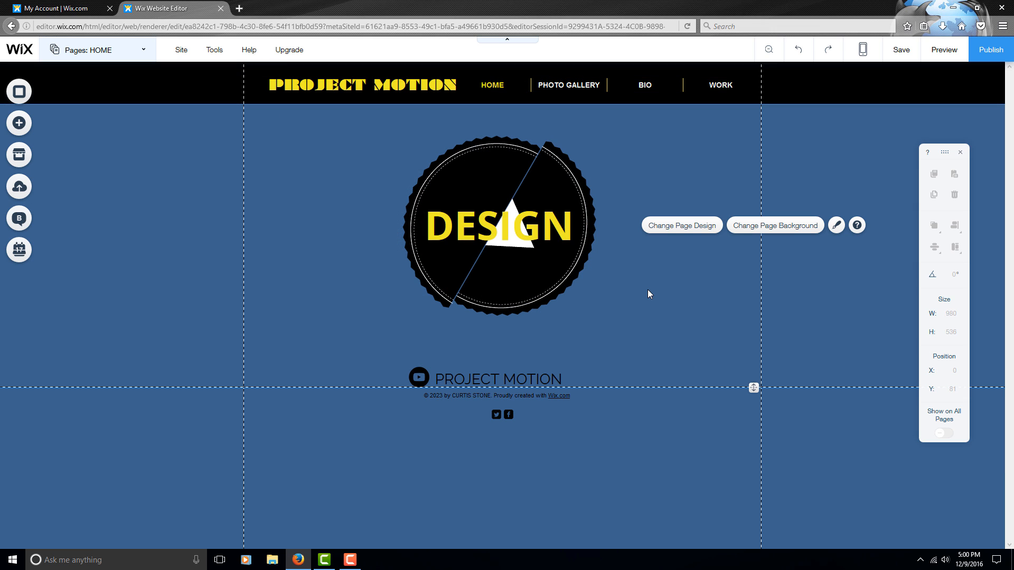
# Step: Give the DESIGN text a Bounce-In animation with a duration of 1.95 seconds, and preview the site
pyautogui.click(552, 233)
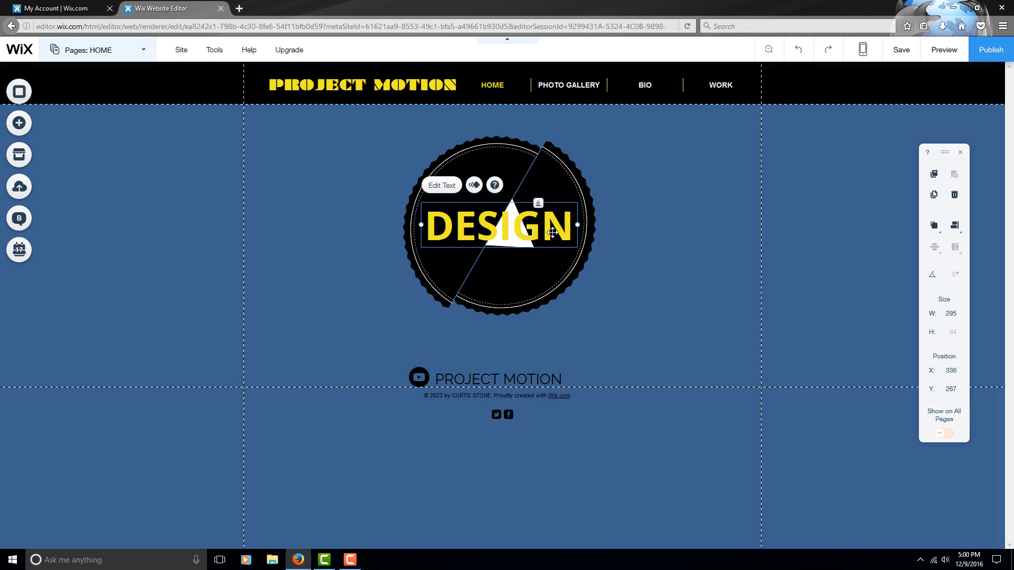
pyautogui.click(474, 185)
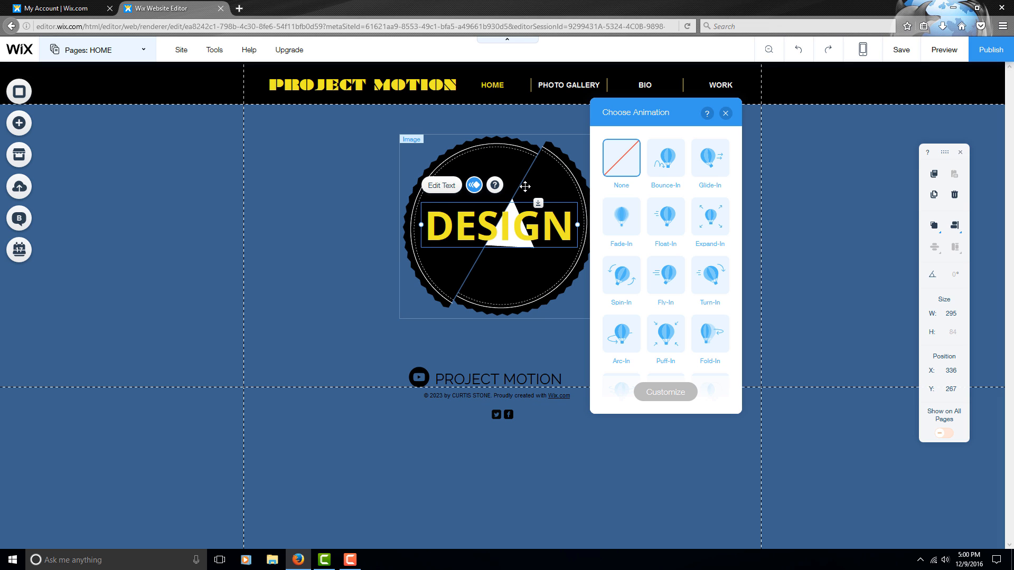
pyautogui.click(666, 172)
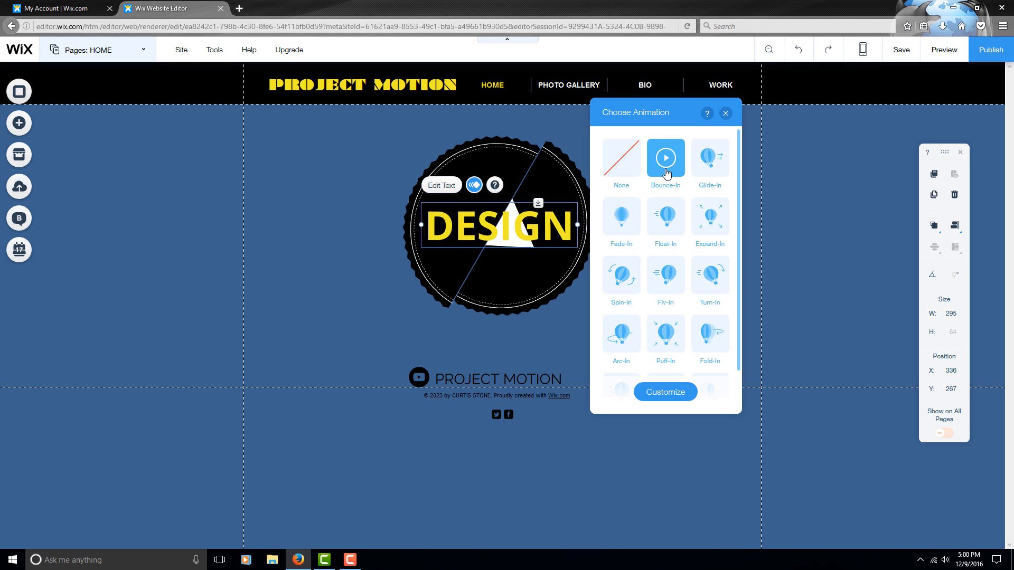
pyautogui.click(681, 393)
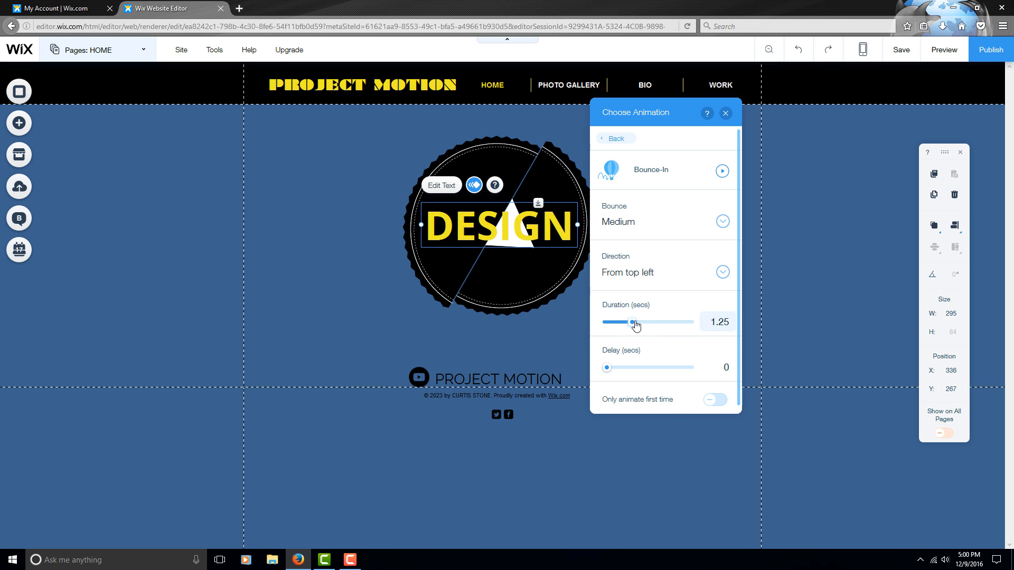
pyautogui.moveTo(635, 321); pyautogui.dragTo(646, 323)
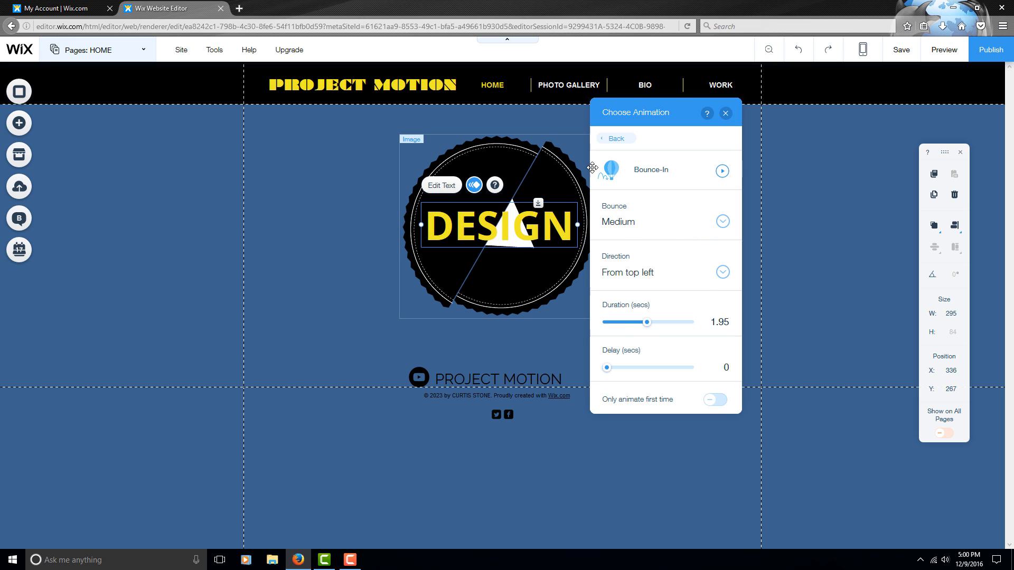
pyautogui.click(726, 114)
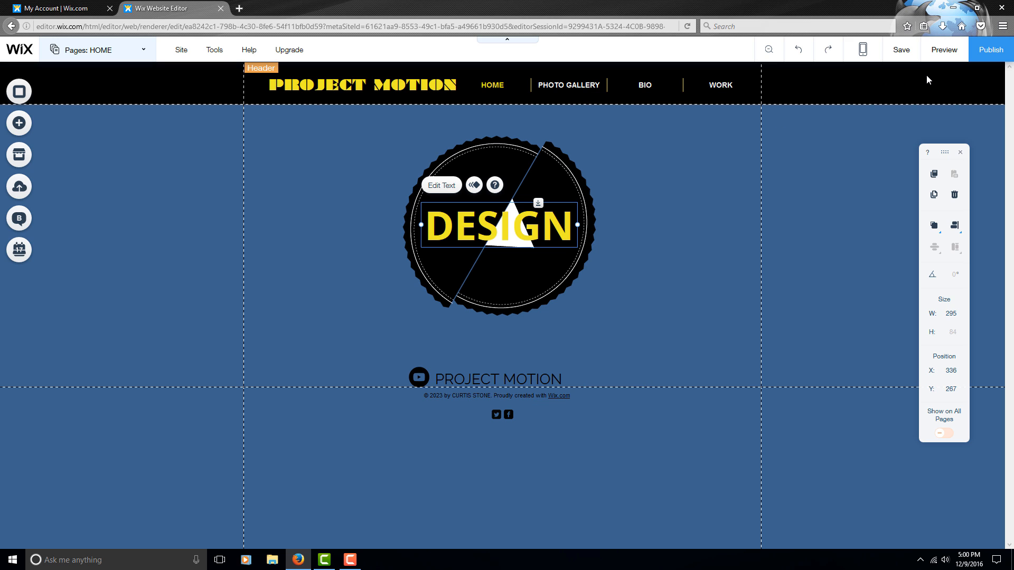
pyautogui.click(938, 57)
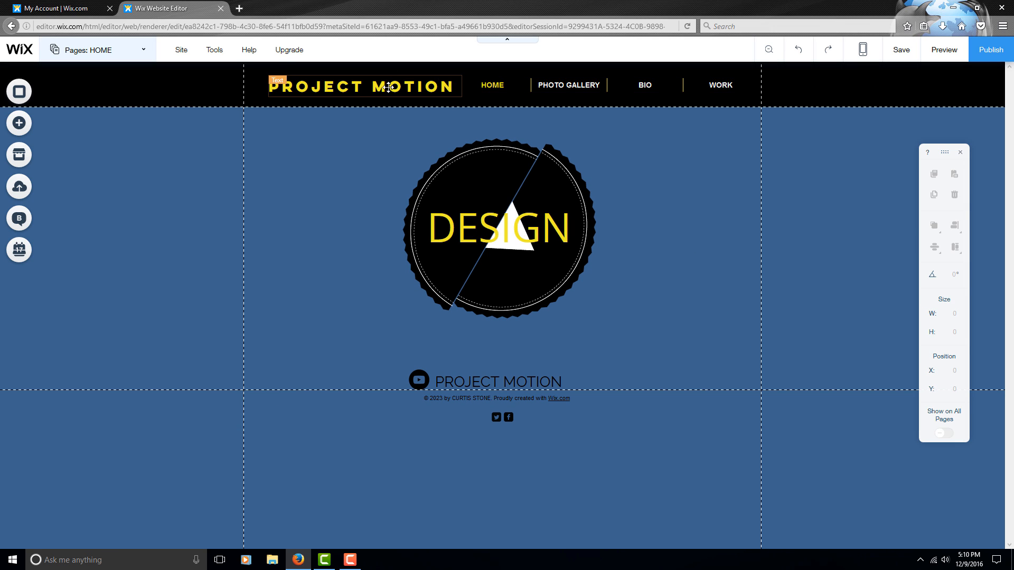
# Step: Add a classic black strip to the HOME page below the YouTube icon and PROJECT MOTION text
pyautogui.click(388, 88)
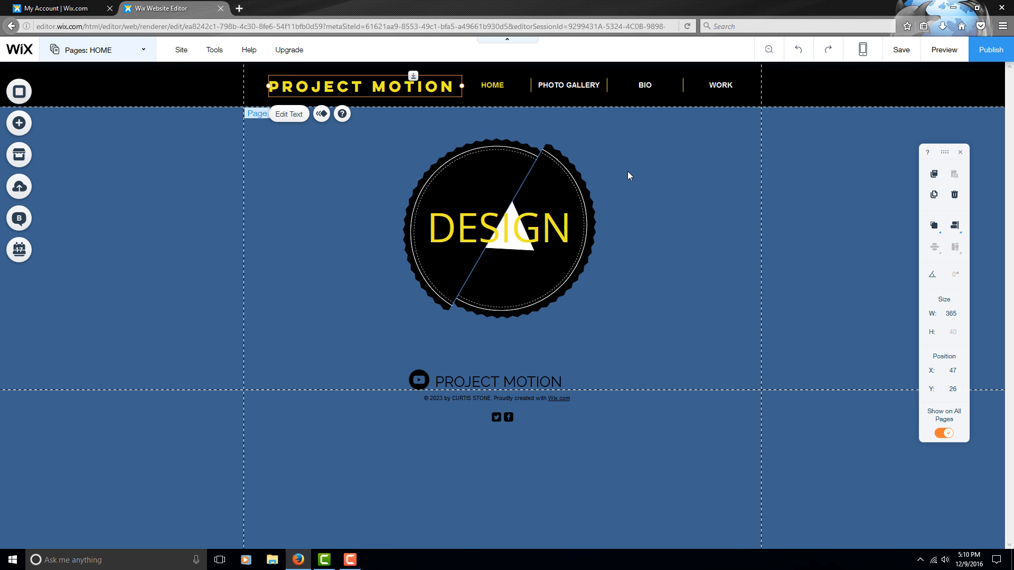
pyautogui.click(18, 125)
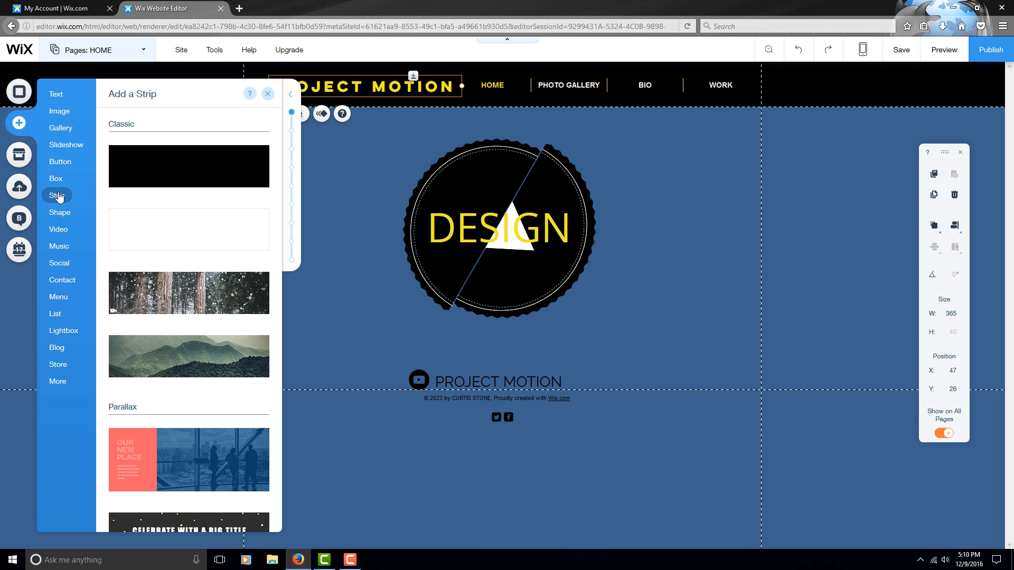
pyautogui.click(188, 176)
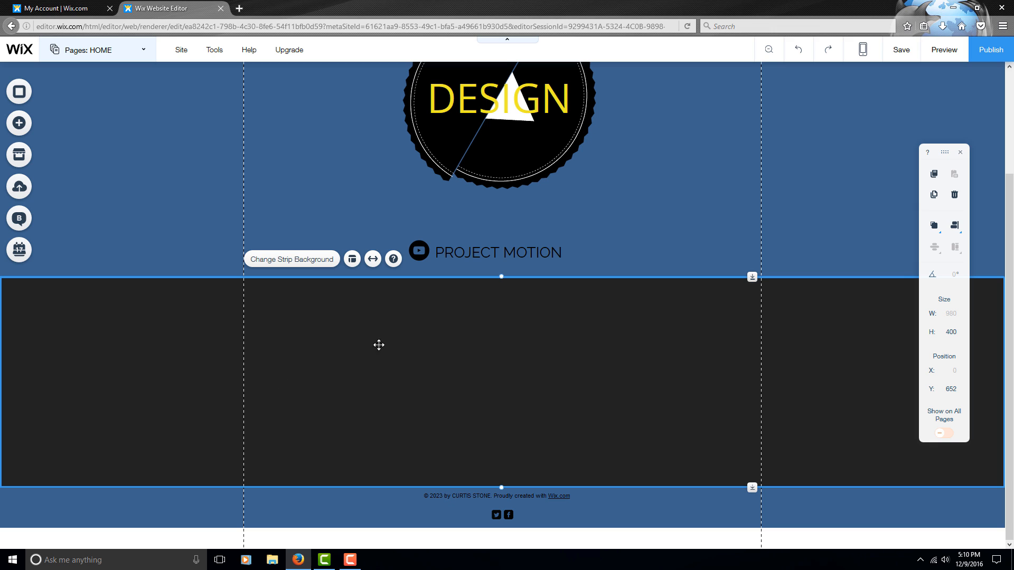
pyautogui.scroll(3, 529, 369)
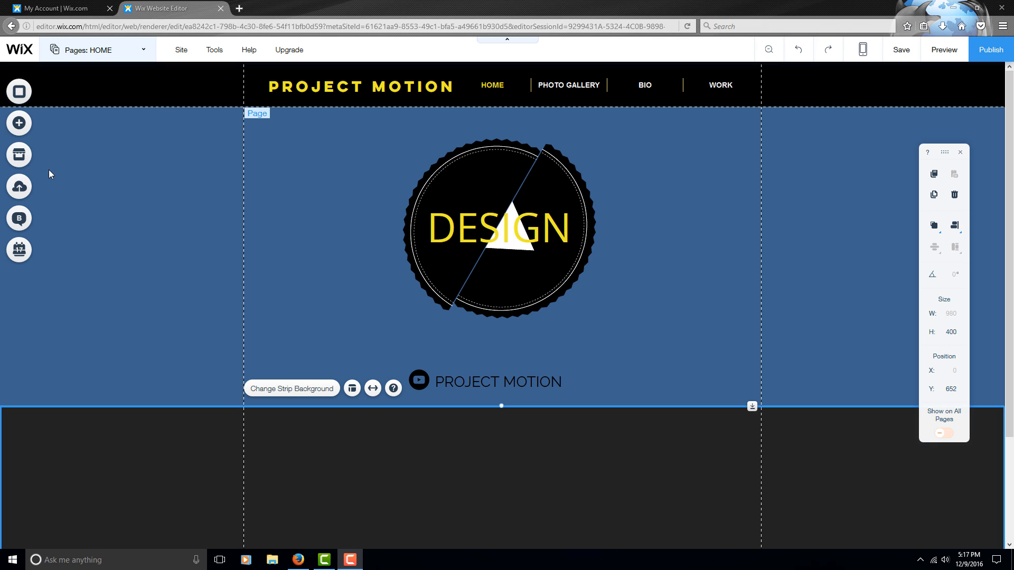
# Step: View the uploaded images in the site's media manager and close it
pyautogui.click(27, 192)
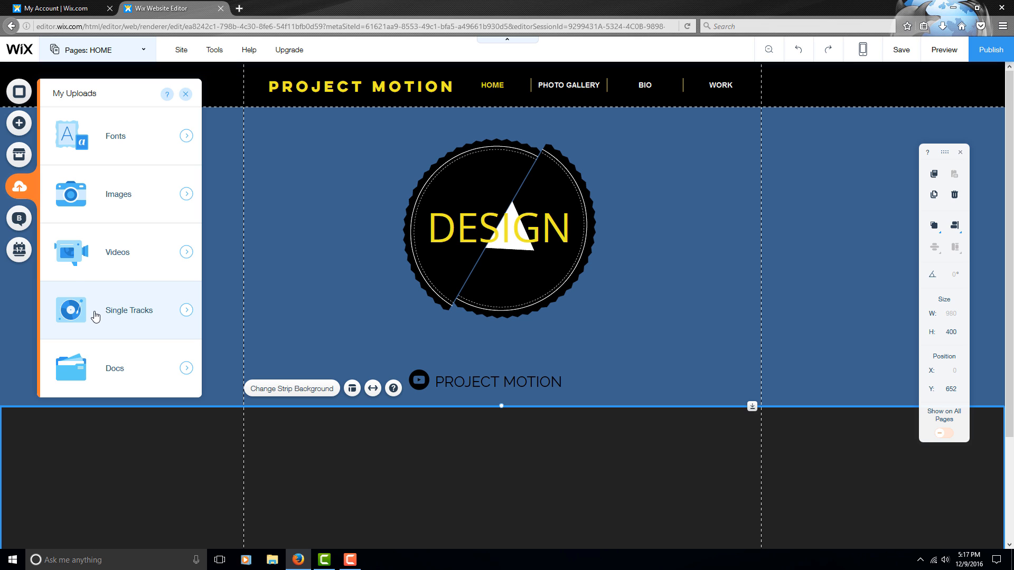
pyautogui.click(120, 203)
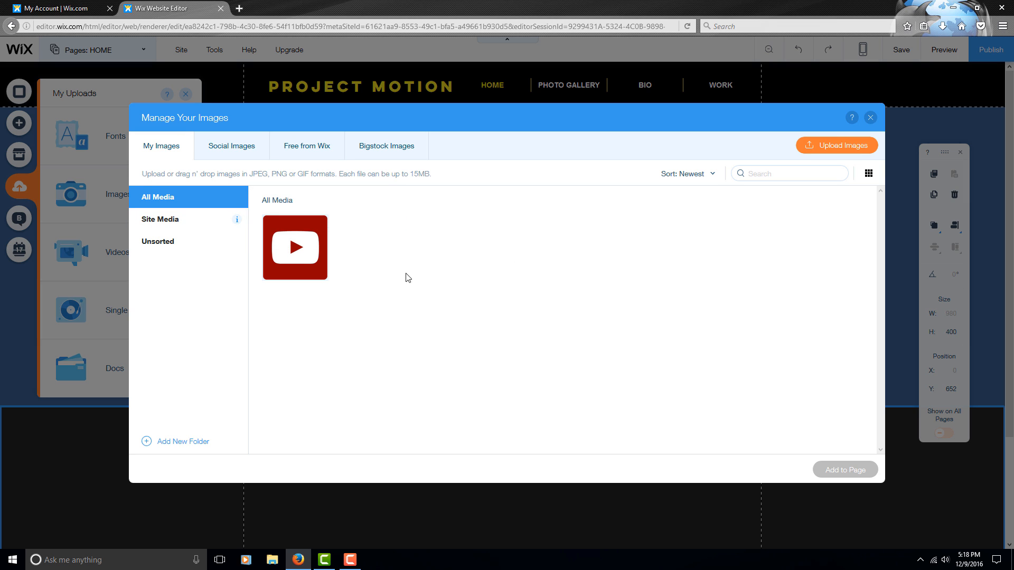
pyautogui.moveTo(287, 274)
pyautogui.click(870, 117)
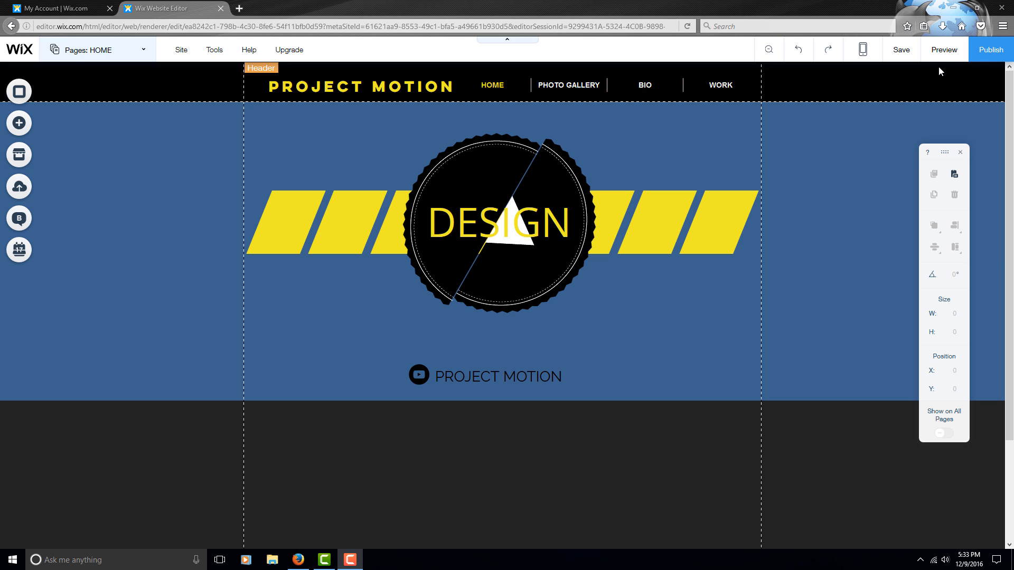
# Step: Preview the site with the yellow stripes behind the logo, return to the editor and select the stripe group
pyautogui.click(943, 50)
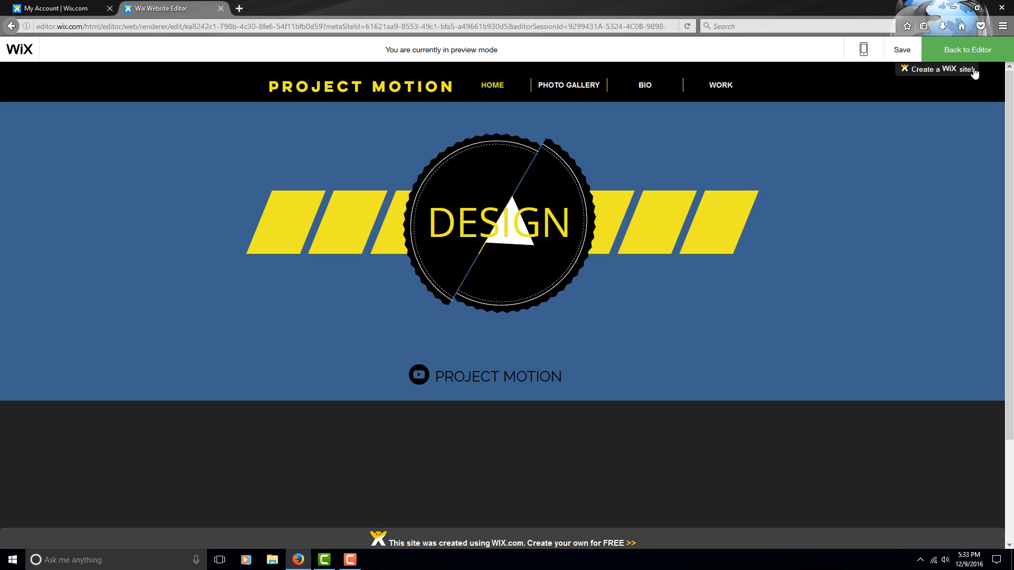
pyautogui.click(970, 53)
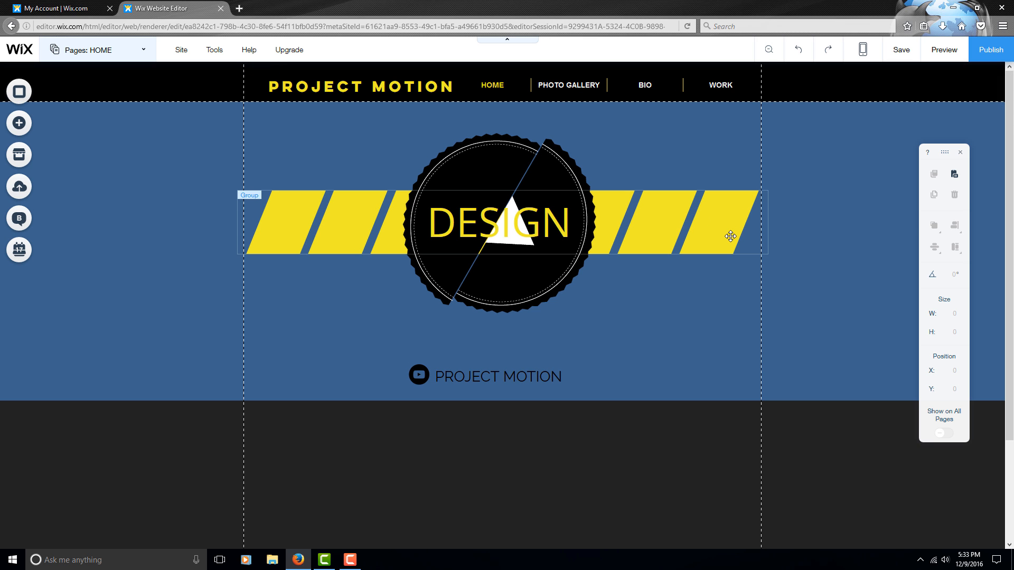
pyautogui.click(670, 216)
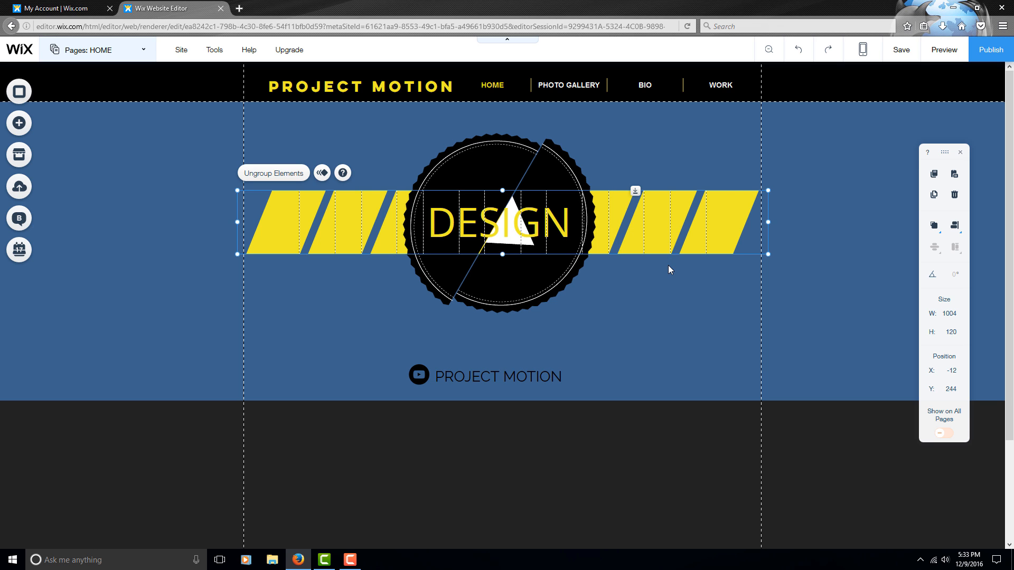
# Step: Move the yellow stripe group down onto the dark strip and add a pink parallelogram beside the logo at X 0, Y 262
pyautogui.moveTo(665, 229); pyautogui.dragTo(649, 470)
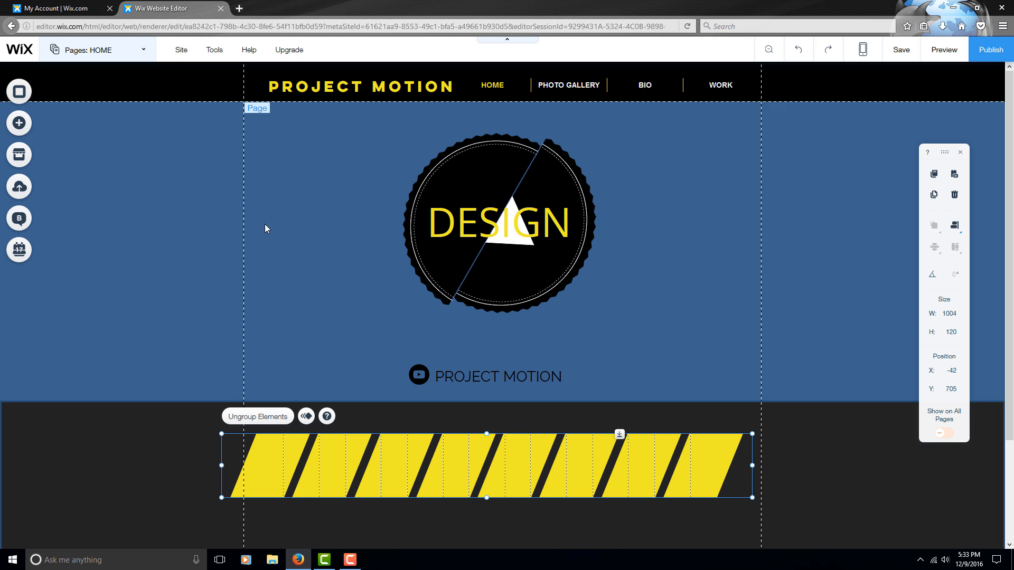
pyautogui.click(29, 127)
pyautogui.click(117, 271)
pyautogui.moveTo(545, 364); pyautogui.dragTo(276, 219)
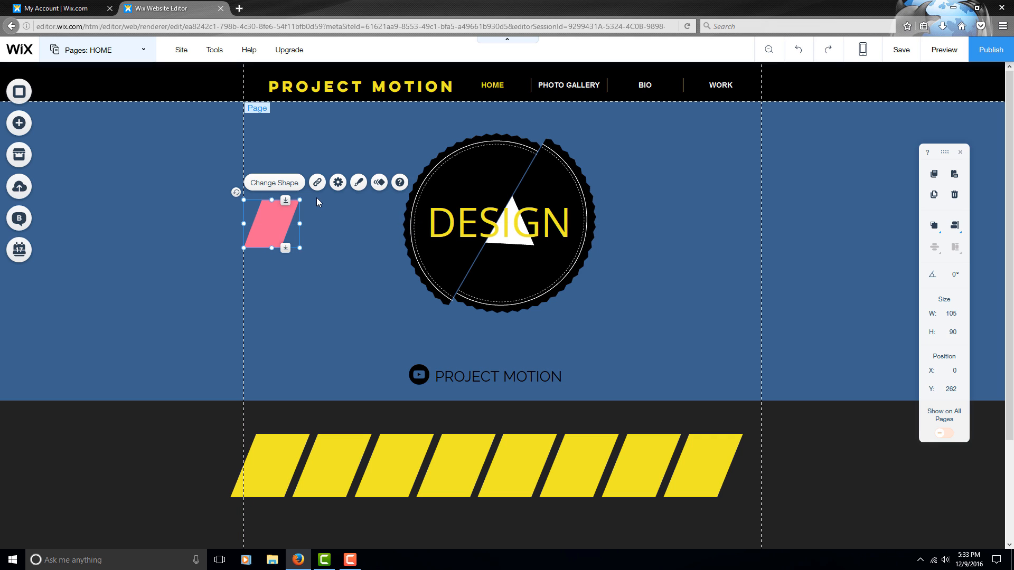
# Step: Change the new parallelogram's fill colour to the yellow from the site colours and close its design settings
pyautogui.click(338, 182)
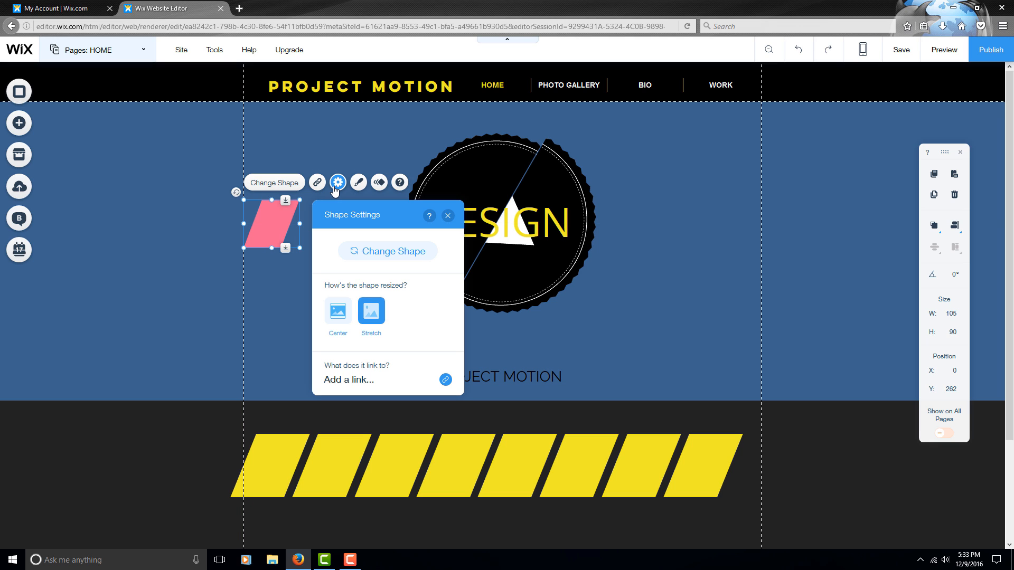
pyautogui.click(359, 183)
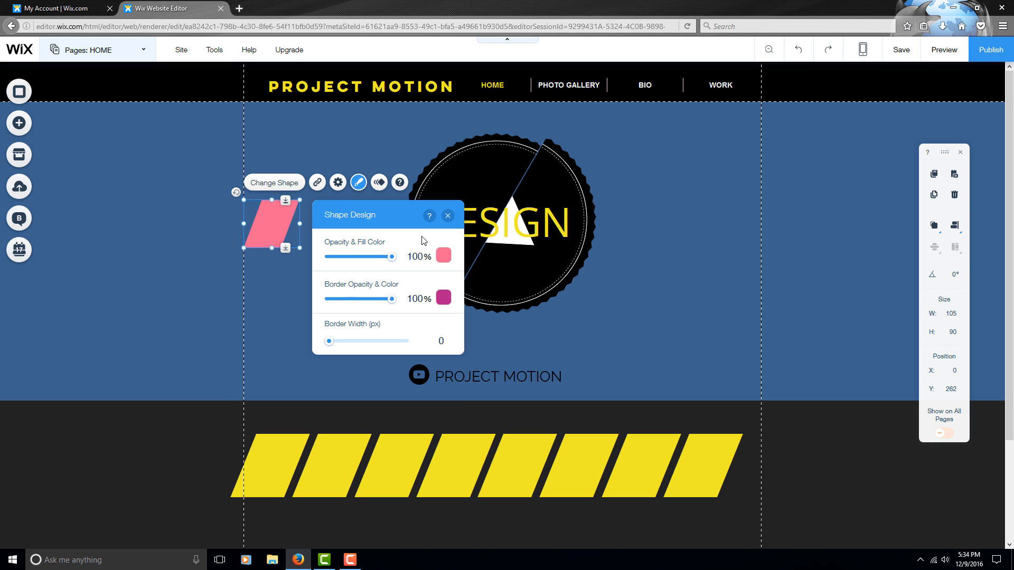
pyautogui.click(450, 257)
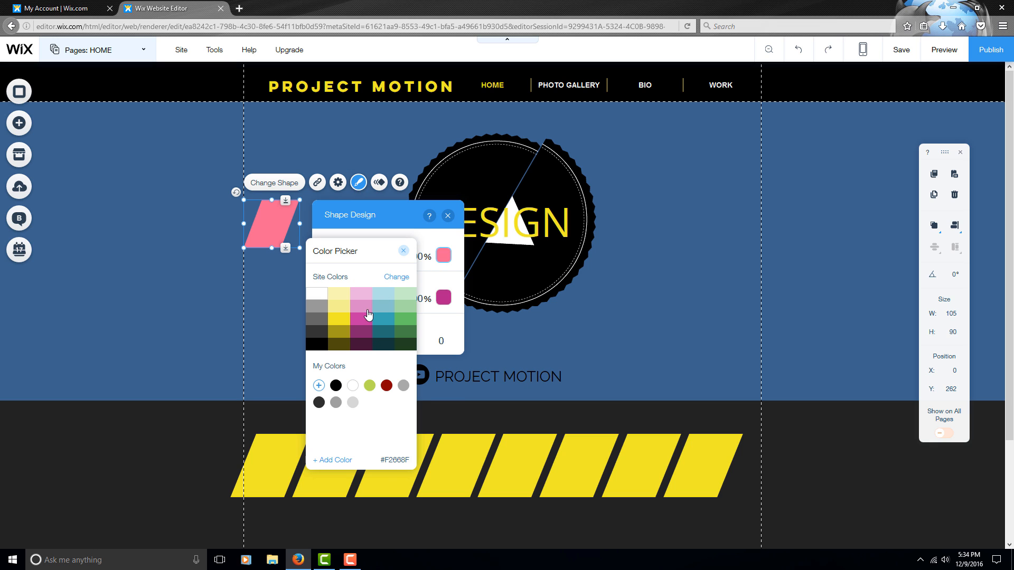
pyautogui.click(340, 318)
pyautogui.click(448, 217)
pyautogui.click(448, 217)
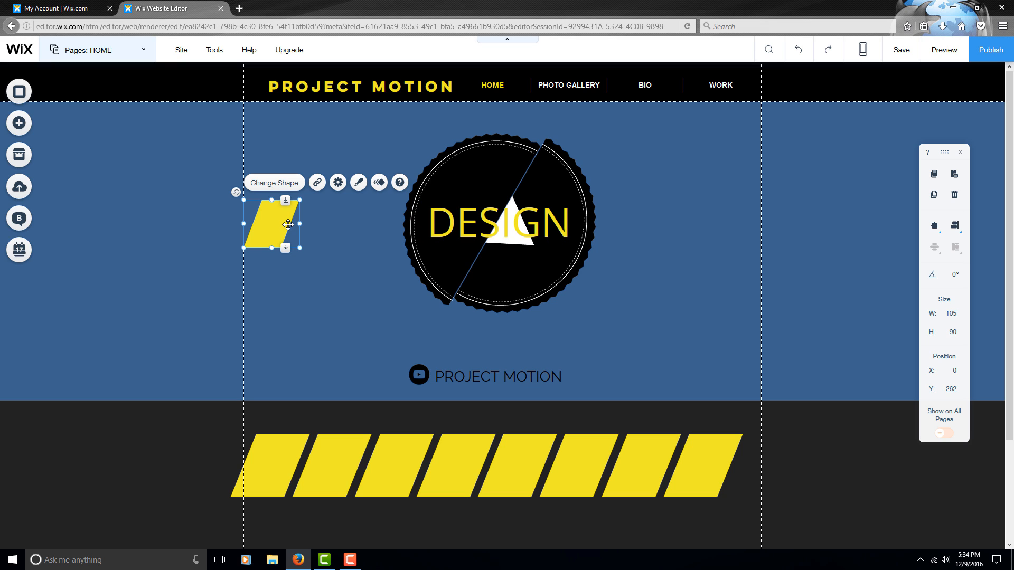
# Step: Duplicate the yellow parallelogram beside the original with a narrow gap and group the two shapes
pyautogui.moveTo(288, 224); pyautogui.dragTo(311, 224)
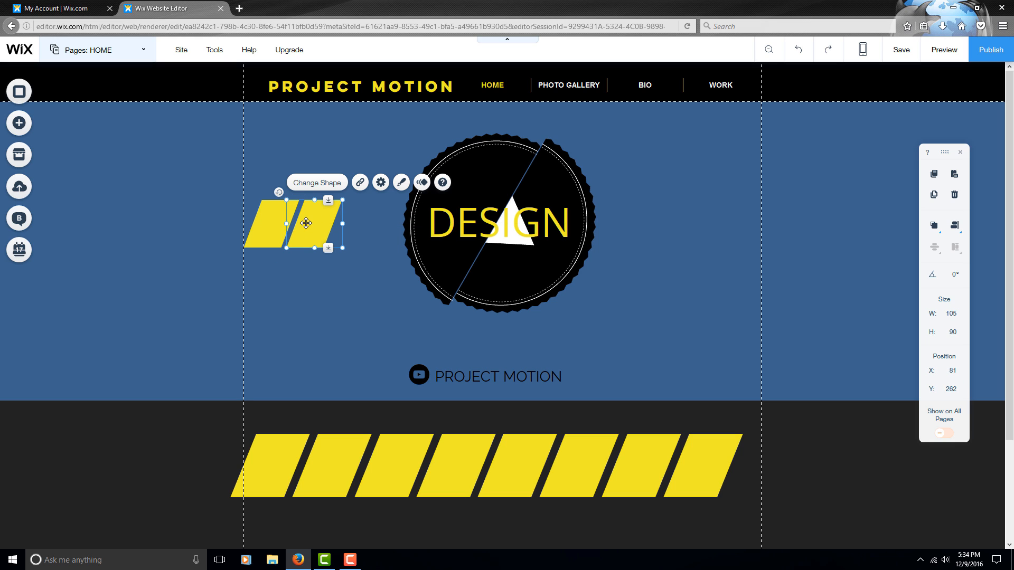
pyautogui.keyDown('shift'); pyautogui.click(278, 227); pyautogui.keyUp('shift')
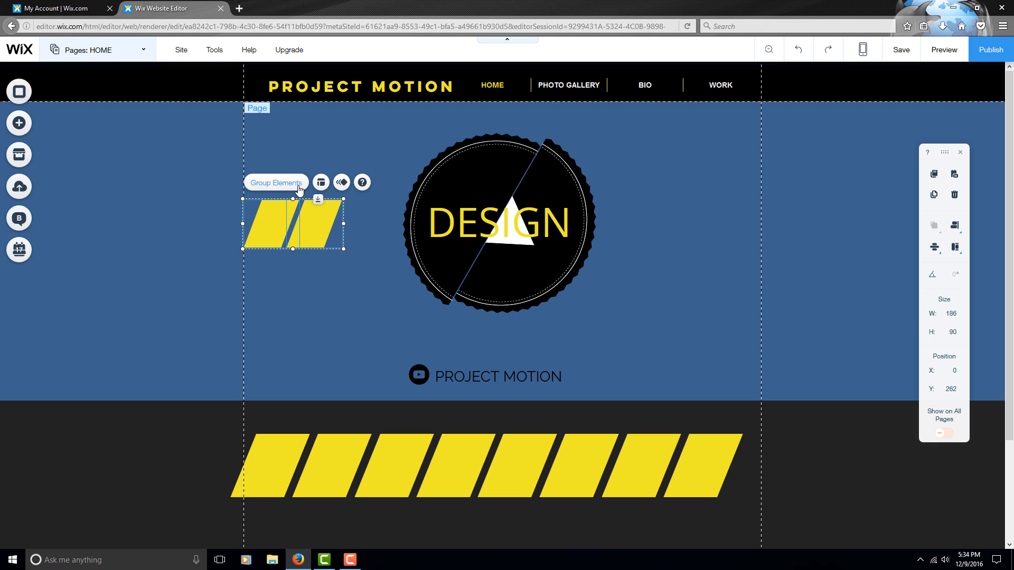
pyautogui.click(276, 183)
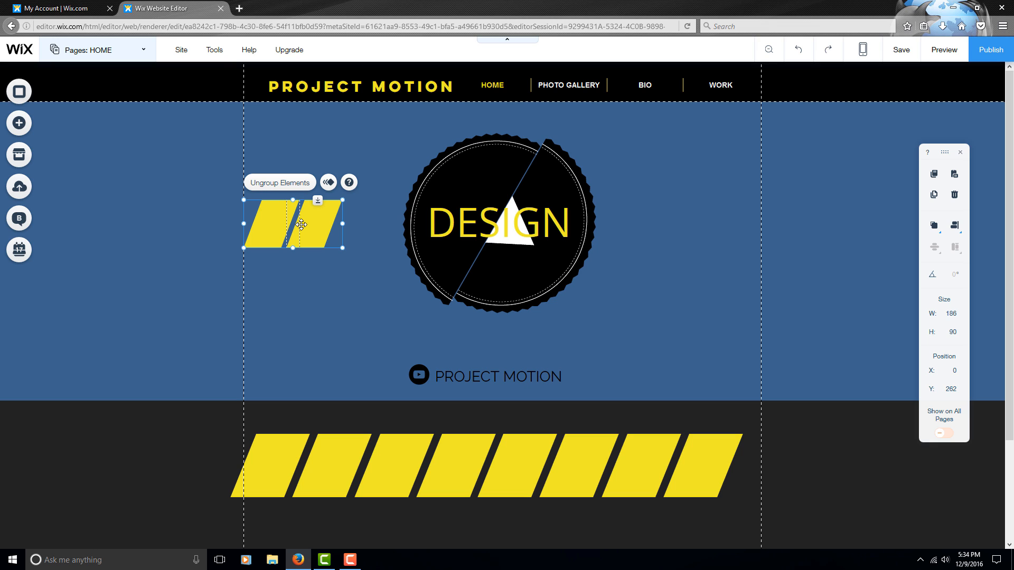
# Step: Duplicate the pair into a group of four stripes, and duplicate that group into one evenly spaced group of eight
pyautogui.hotkey('ctrl', 'v')
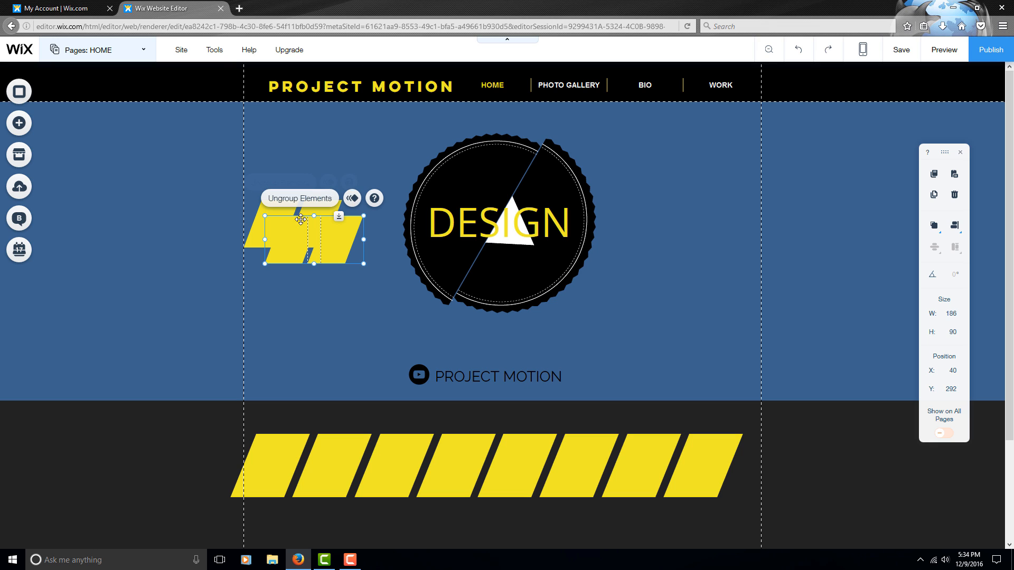
pyautogui.moveTo(291, 241); pyautogui.dragTo(353, 236)
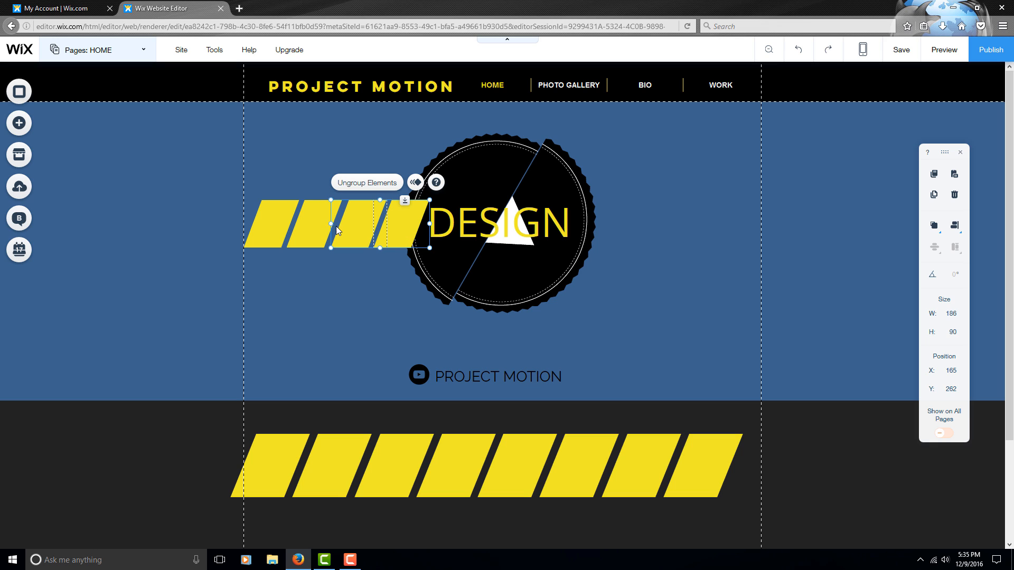
pyautogui.click(310, 221)
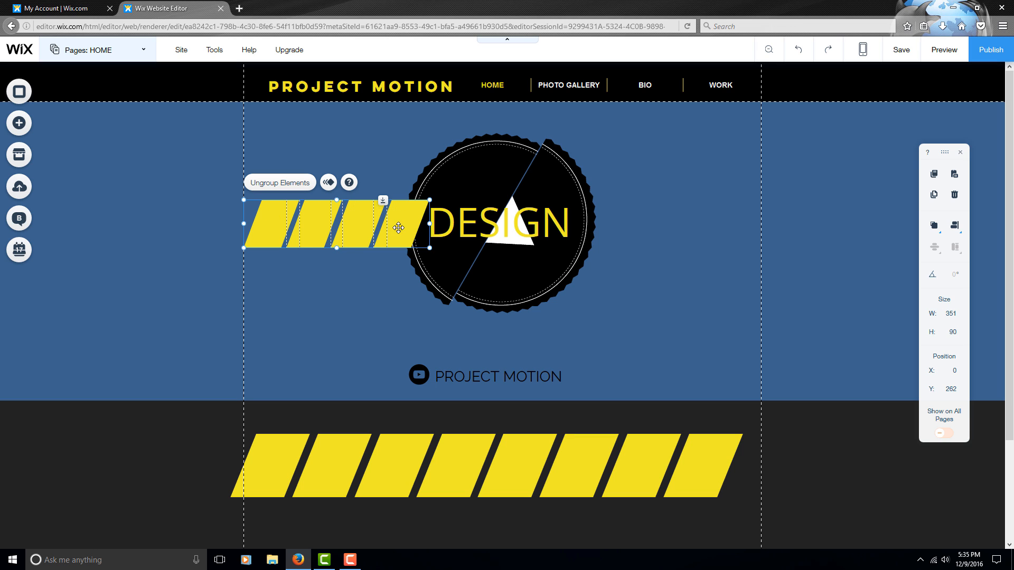
pyautogui.moveTo(398, 228); pyautogui.dragTo(486, 221)
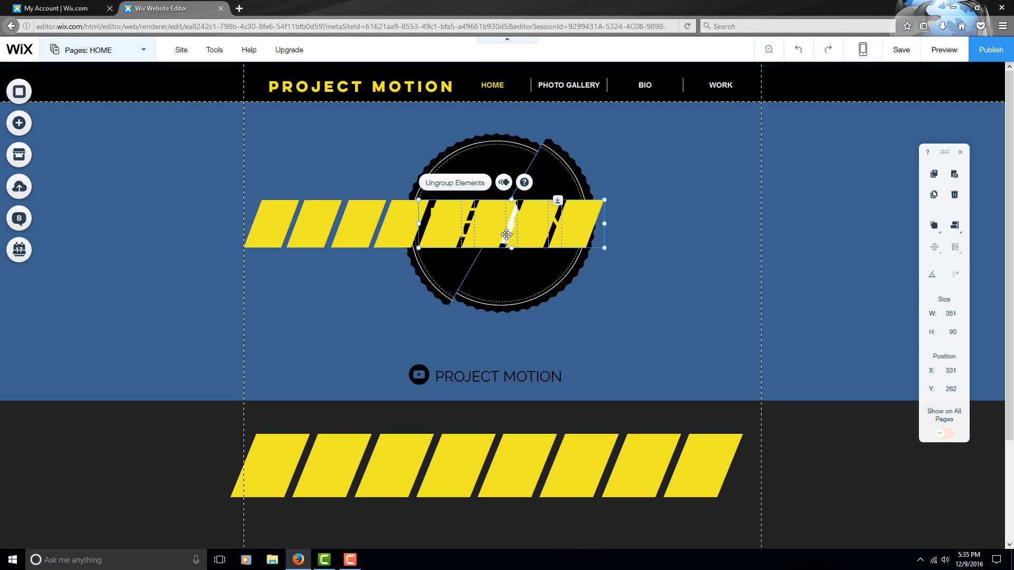
pyautogui.keyDown('shift'); pyautogui.click(348, 217); pyautogui.keyUp('shift')
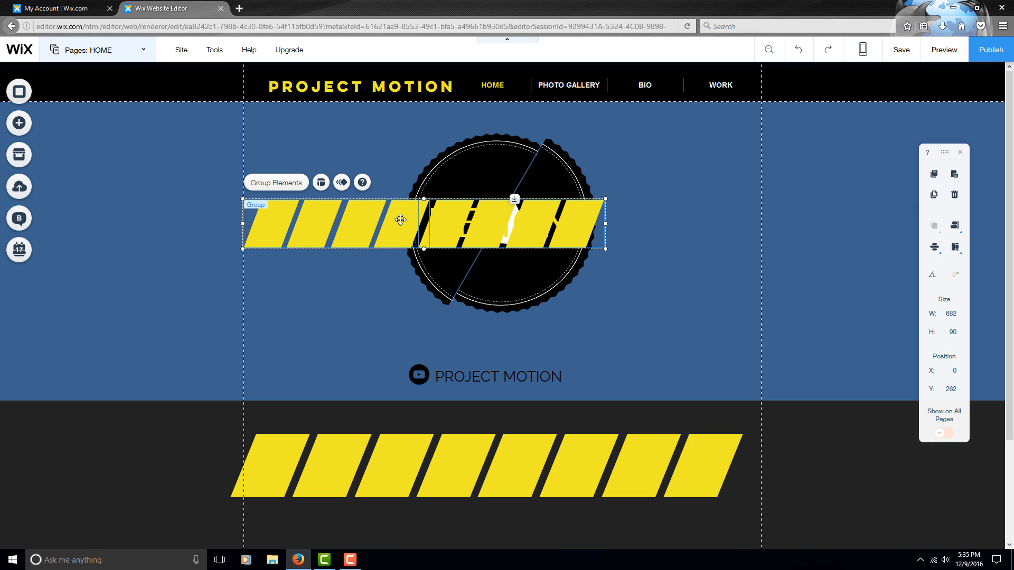
pyautogui.click(276, 183)
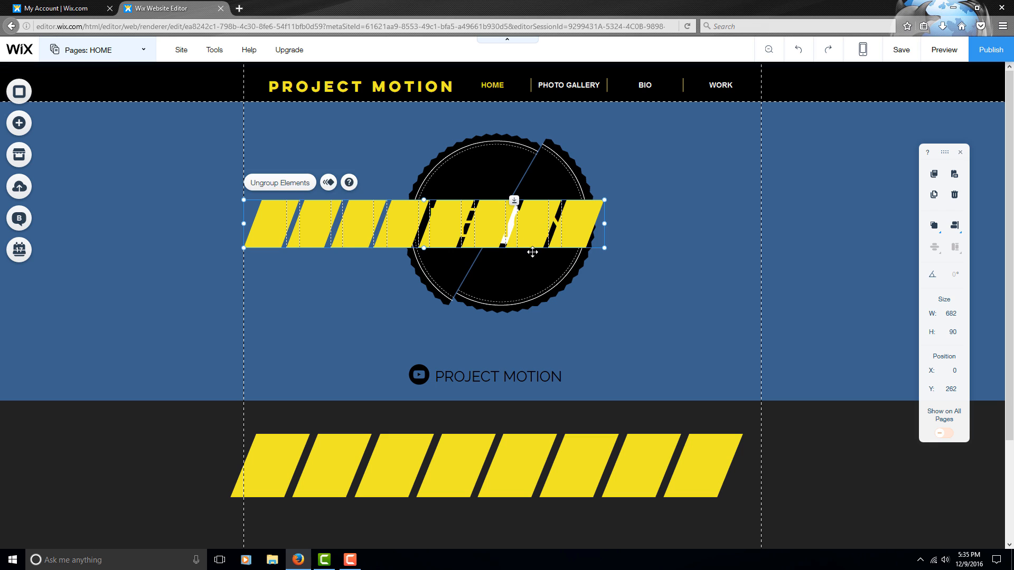
# Step: Duplicate the eight-stripe group, line the copy up with the end of the original row and group both
pyautogui.moveTo(511, 228); pyautogui.dragTo(532, 244)
pyautogui.moveTo(425, 239); pyautogui.dragTo(752, 225)
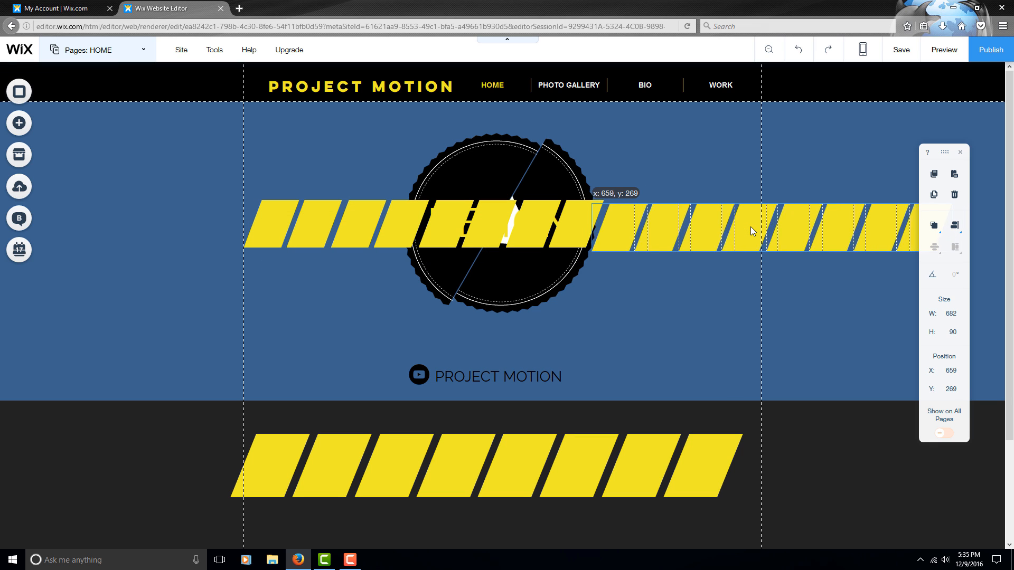
pyautogui.keyDown('shift'); pyautogui.click(401, 216); pyautogui.keyUp('shift')
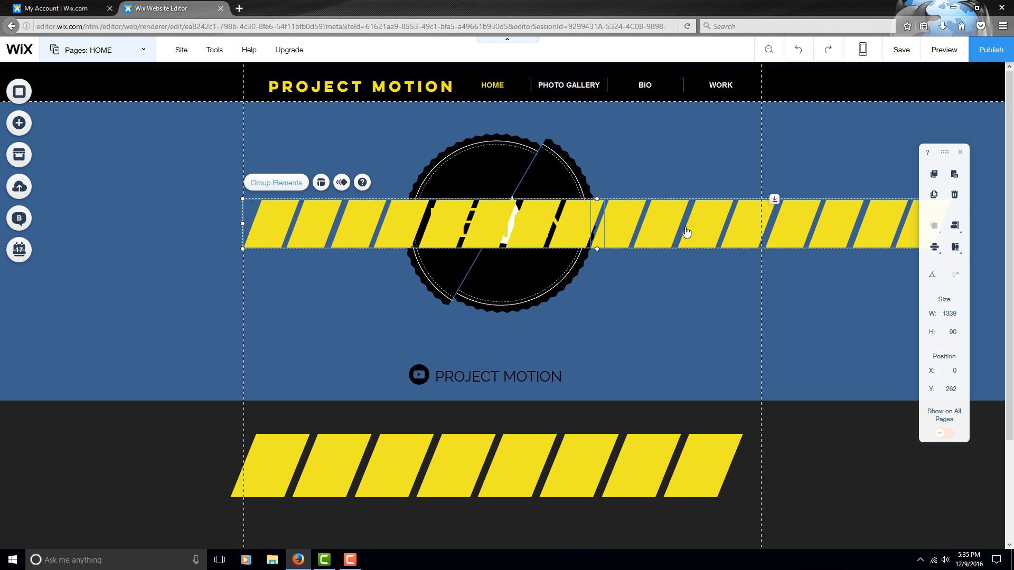
pyautogui.hotkey('ctrl', 'g')
# Step: Centre the long stripe row across the logo at X -184, Y 262 and move it backward behind the logo and DESIGN text
pyautogui.moveTo(703, 231); pyautogui.dragTo(609, 227)
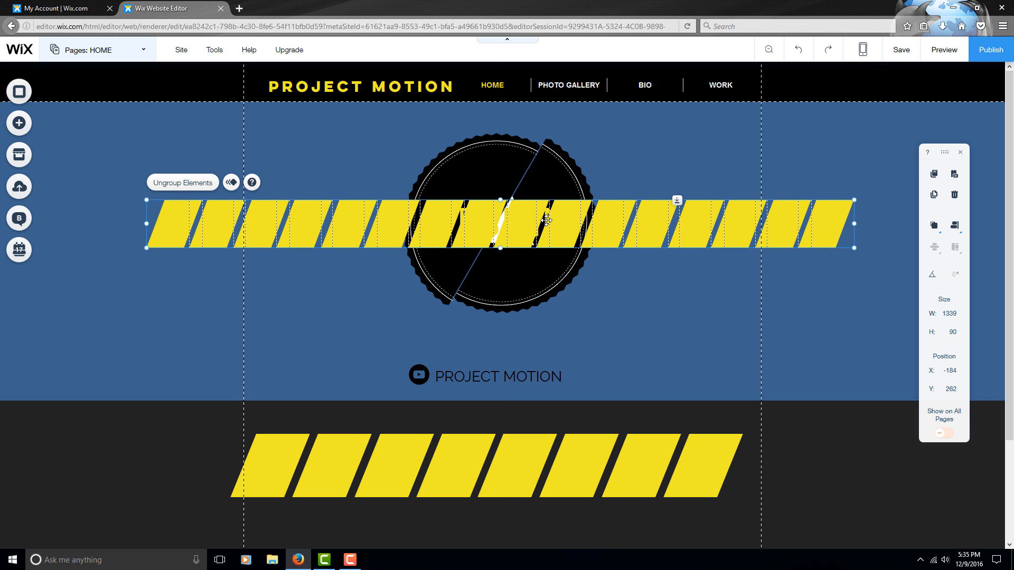
pyautogui.click(934, 227)
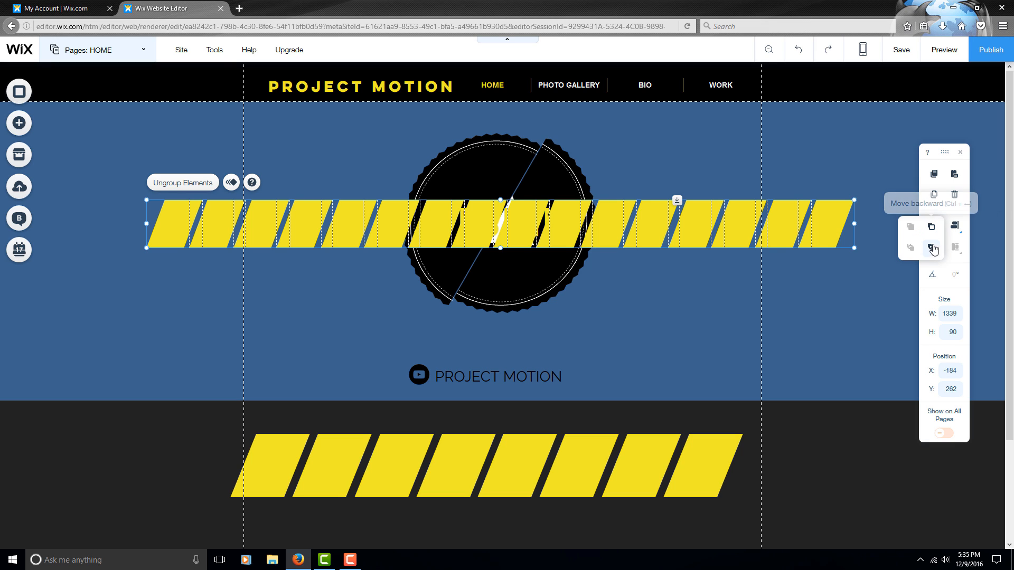
pyautogui.click(931, 248)
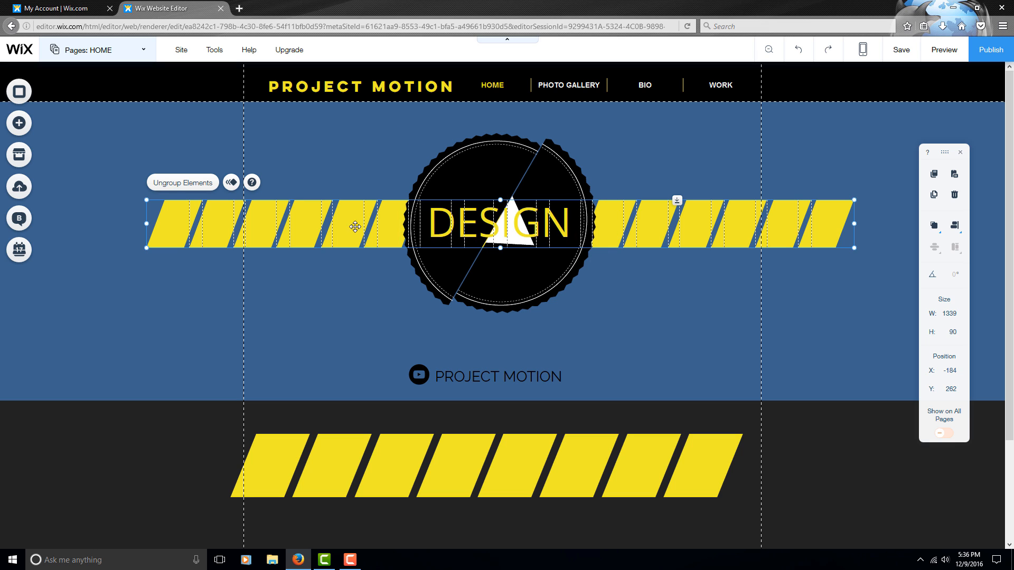
# Step: Give the stripe group a Reveal animation from the left with a duration of 1.9 seconds and a delay of 0.5 seconds
pyautogui.click(231, 184)
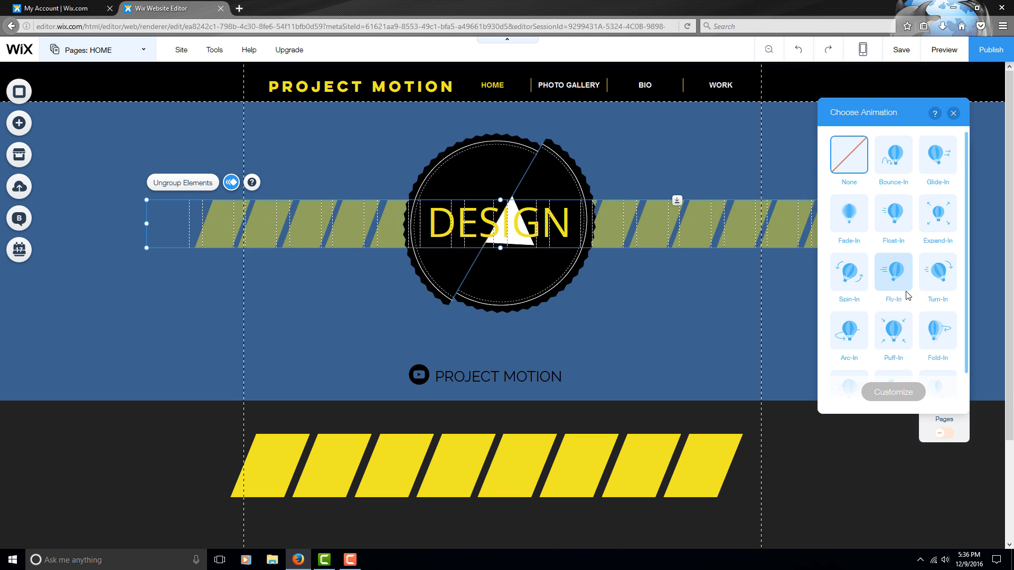
pyautogui.scroll(-1, 897, 317)
pyautogui.click(895, 346)
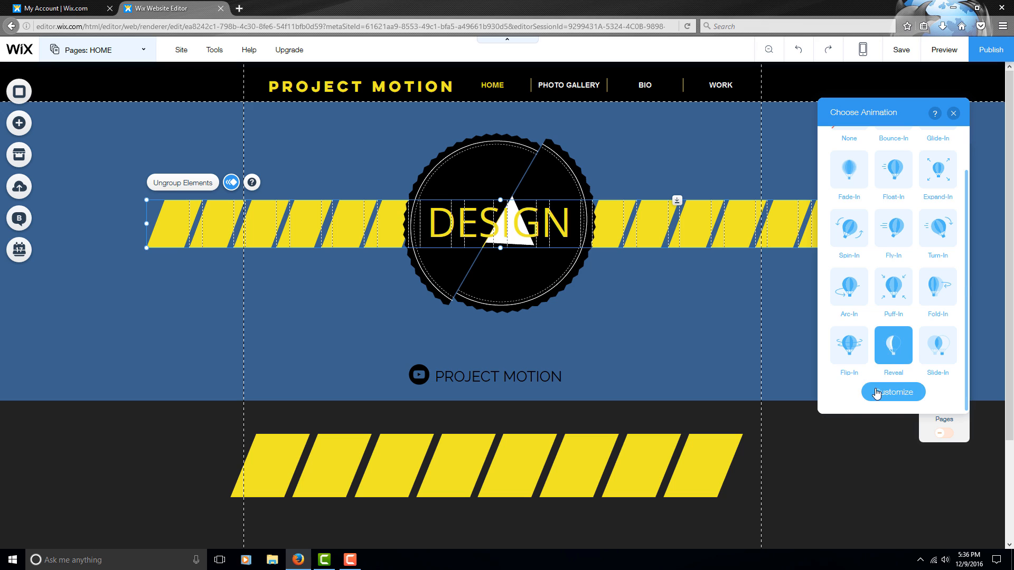
pyautogui.click(877, 393)
pyautogui.moveTo(868, 279); pyautogui.dragTo(880, 277)
pyautogui.moveTo(836, 318); pyautogui.dragTo(844, 318)
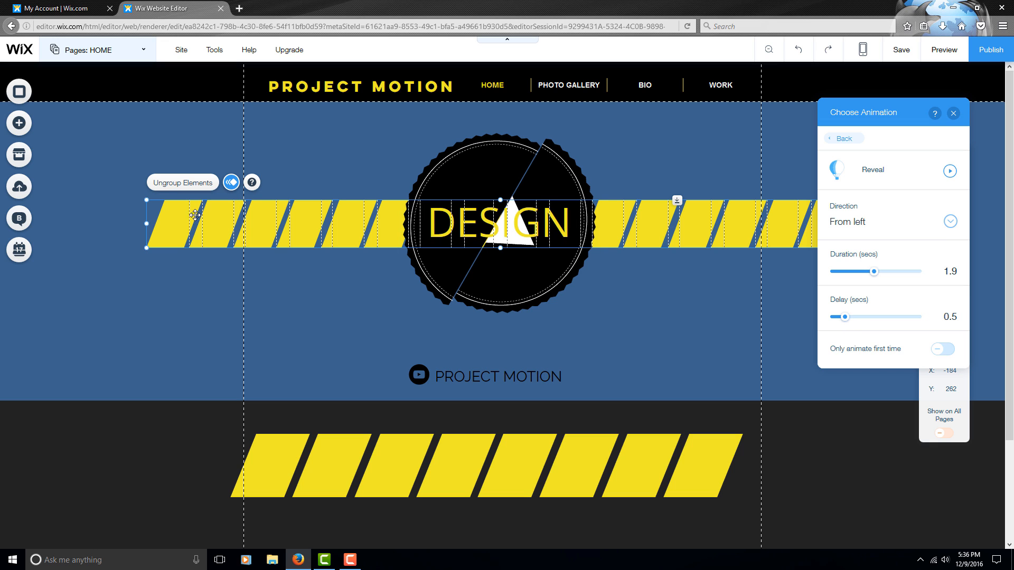
pyautogui.click(953, 113)
# Step: Preview the site, open the CONTACT page listed under BIO, and return to the editor on that page
pyautogui.click(950, 56)
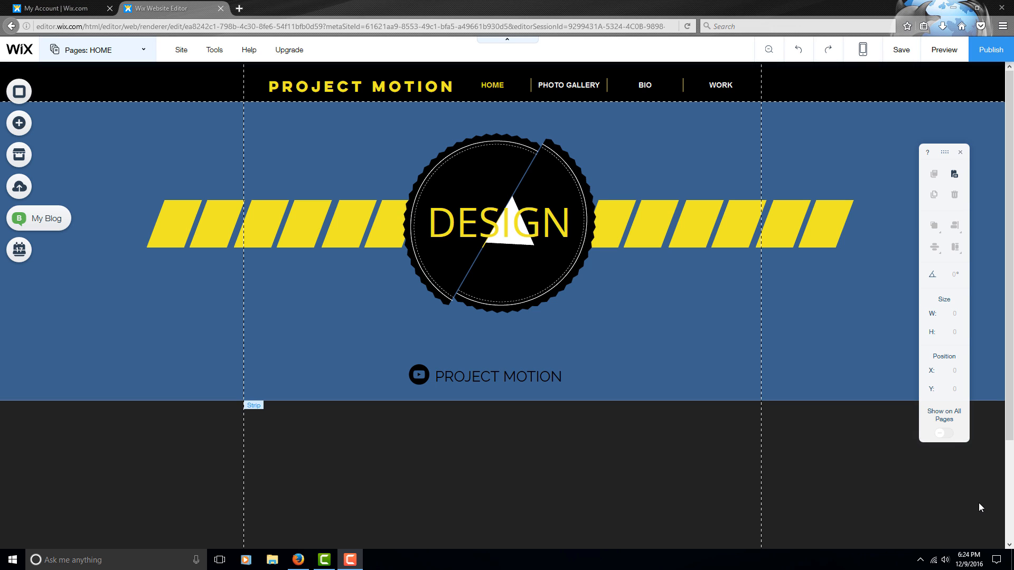
pyautogui.click(954, 53)
pyautogui.click(955, 54)
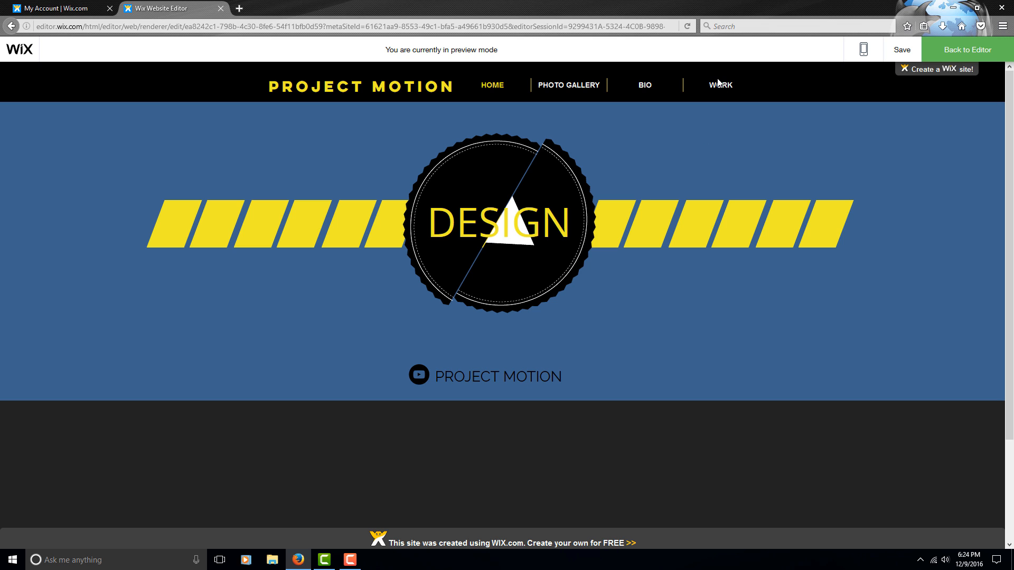
pyautogui.moveTo(645, 87)
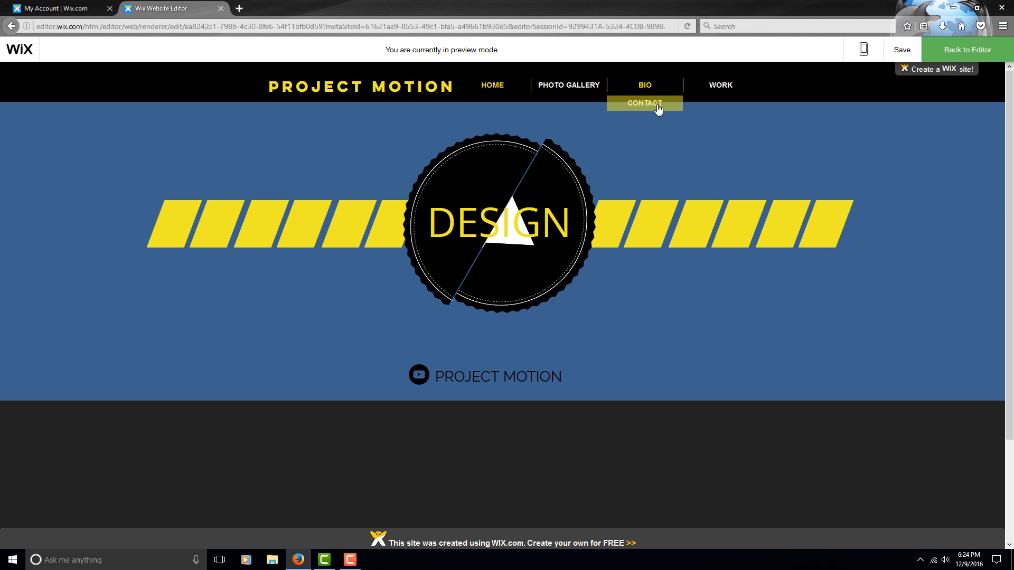
pyautogui.click(648, 109)
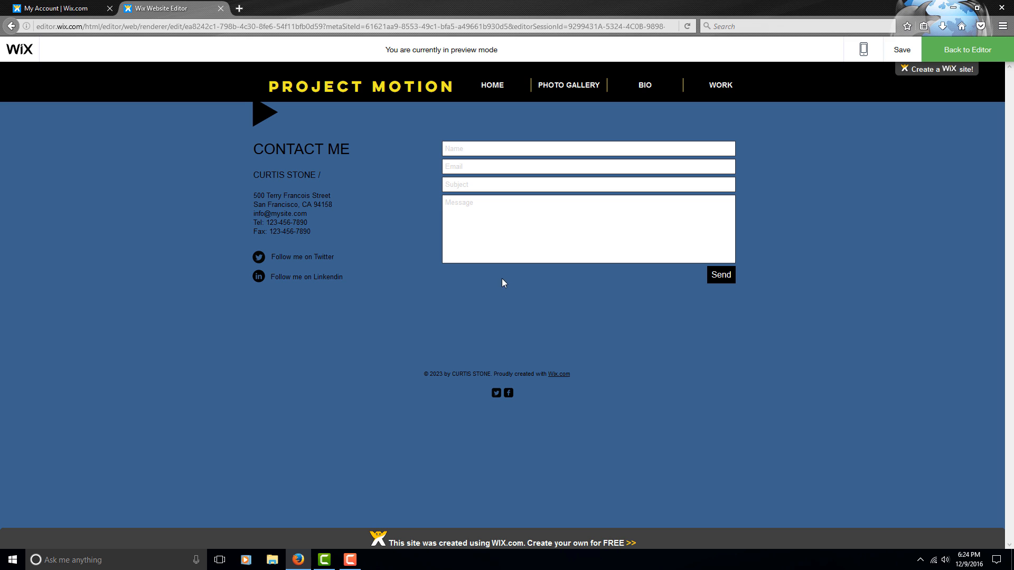
pyautogui.click(968, 50)
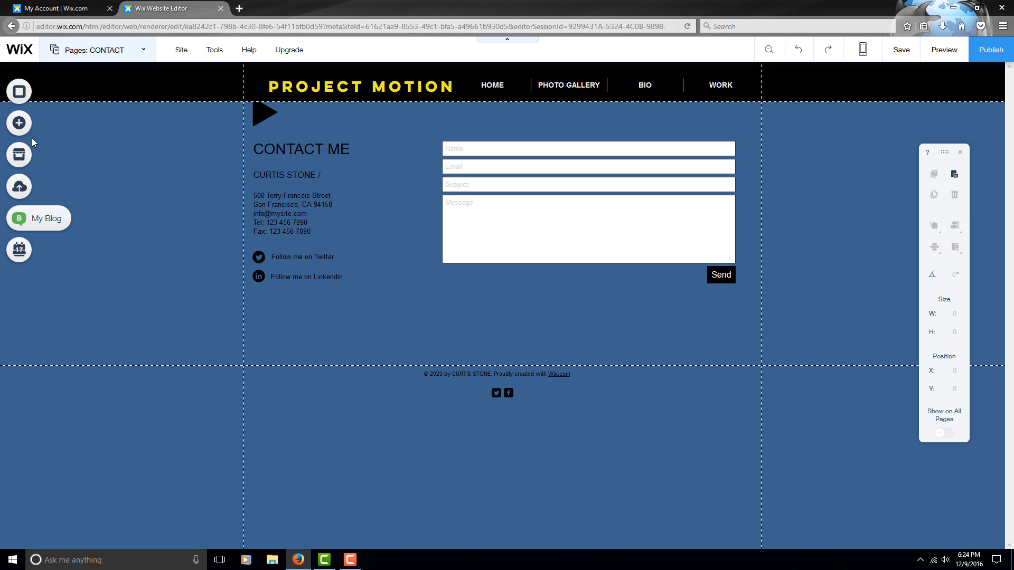
# Step: Add the yellow-and-grey Google Map below the contact form on the CONTACT page and stretch it slightly taller
pyautogui.click(28, 124)
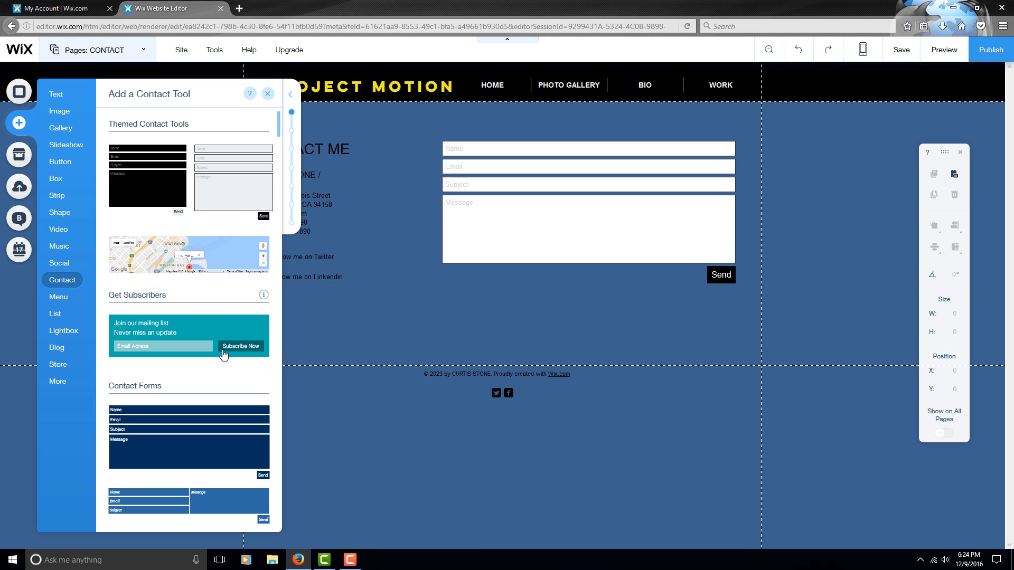
pyautogui.scroll(-4, 222, 355)
pyautogui.scroll(-10, 214, 358)
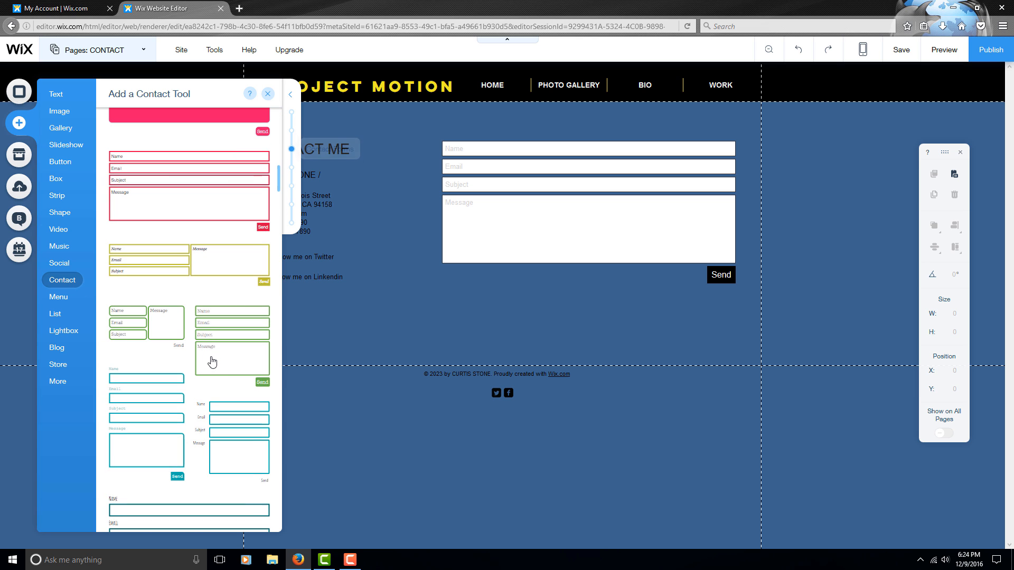
pyautogui.scroll(-6, 211, 361)
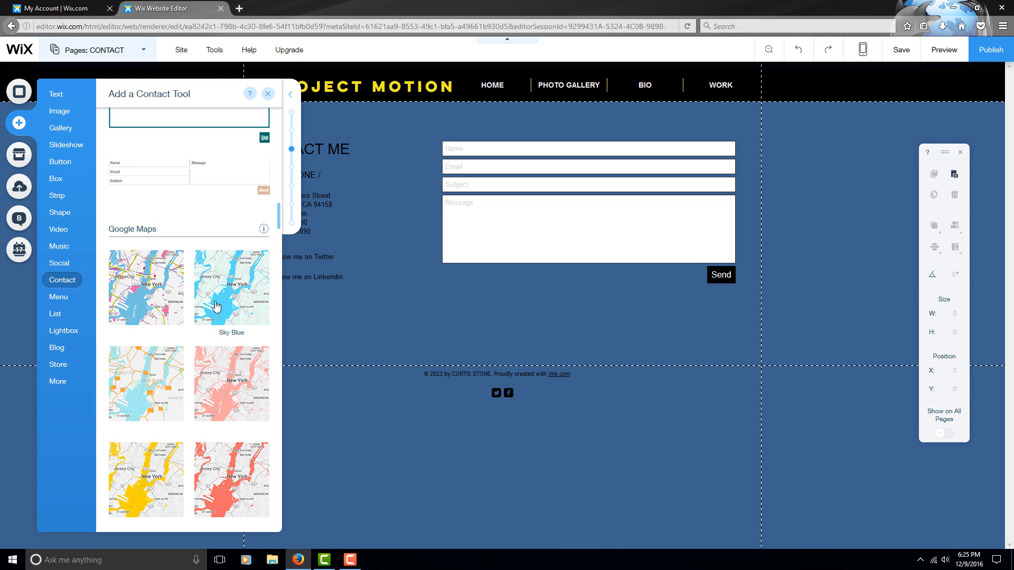
pyautogui.moveTo(150, 482); pyautogui.dragTo(559, 271)
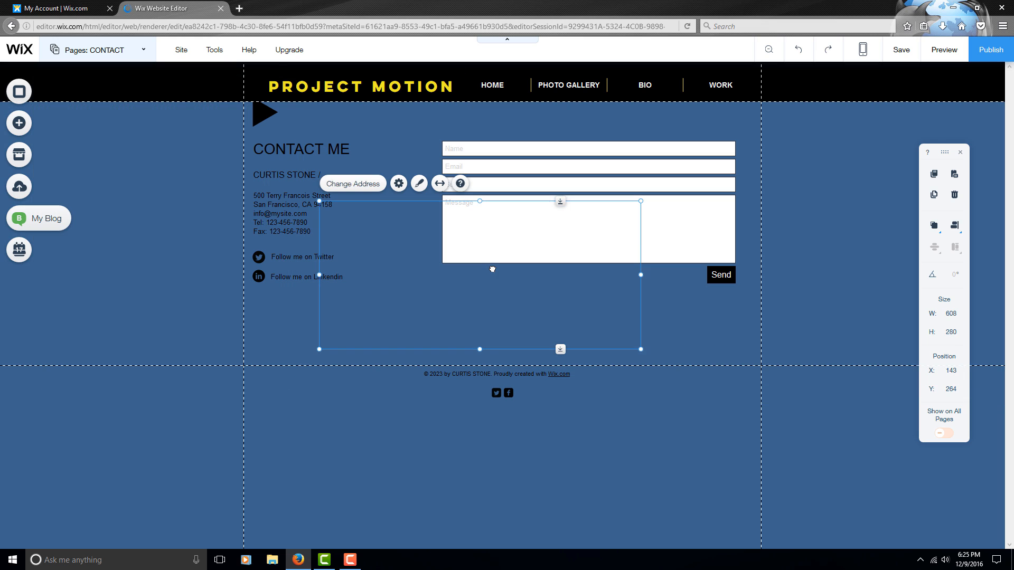
pyautogui.moveTo(650, 346); pyautogui.dragTo(668, 346)
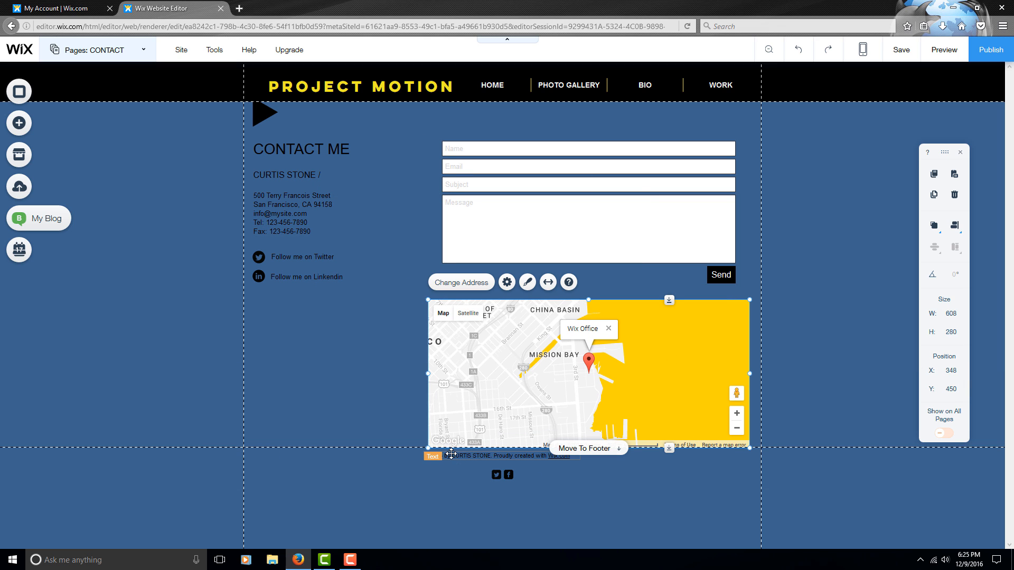
pyautogui.moveTo(669, 457); pyautogui.dragTo(669, 481)
# Step: In the contact form's settings, add a Phone field, toggle whether it is mandatory, and remove it again
pyautogui.click(575, 215)
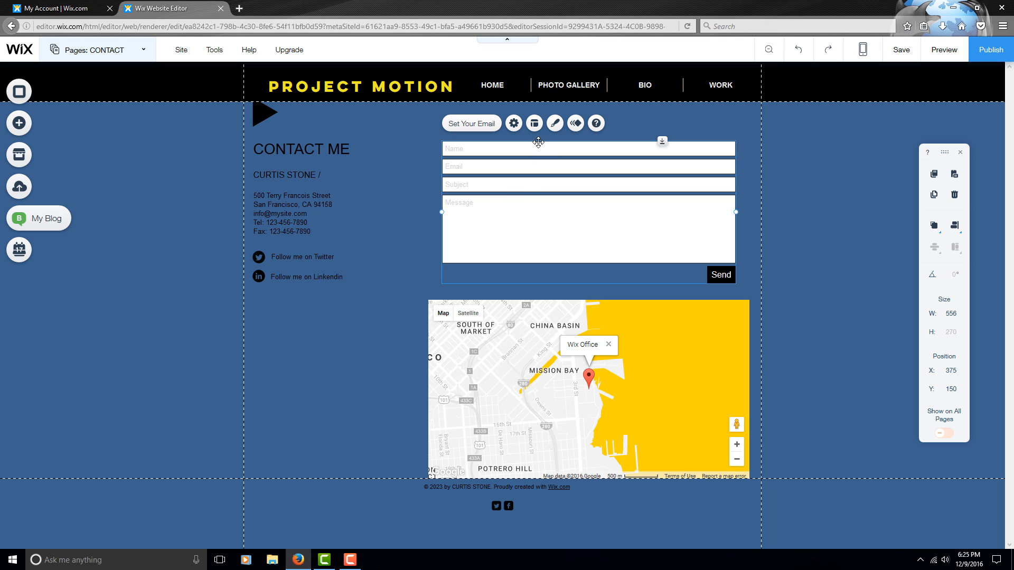
pyautogui.click(514, 124)
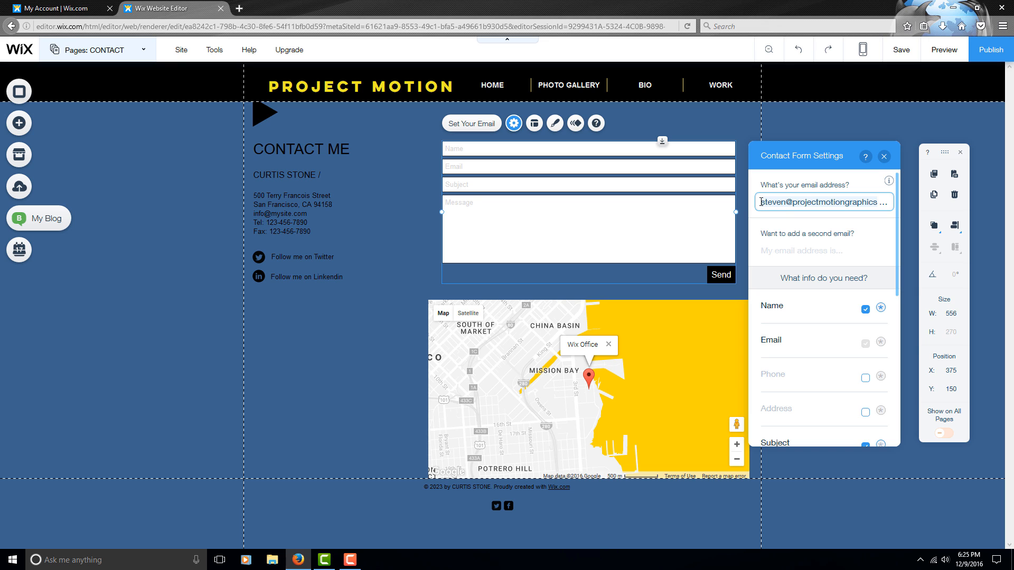
pyautogui.scroll(-3, 791, 312)
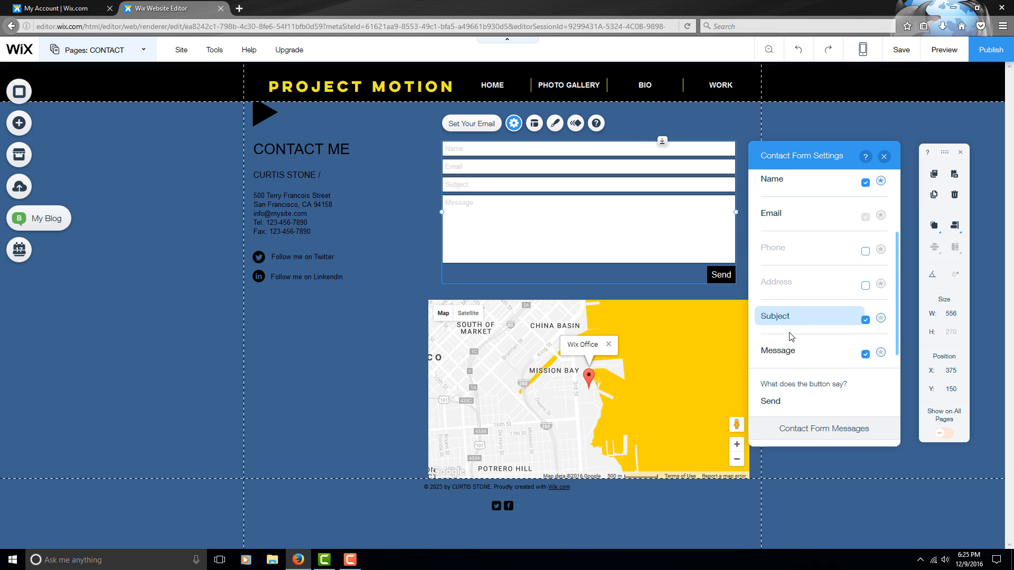
pyautogui.scroll(3, 789, 351)
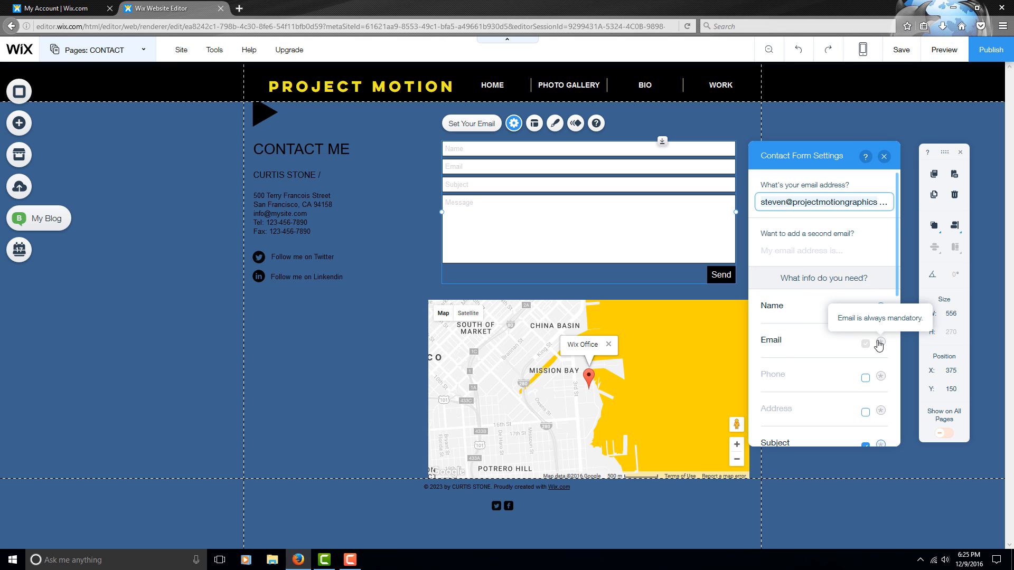
pyautogui.click(865, 378)
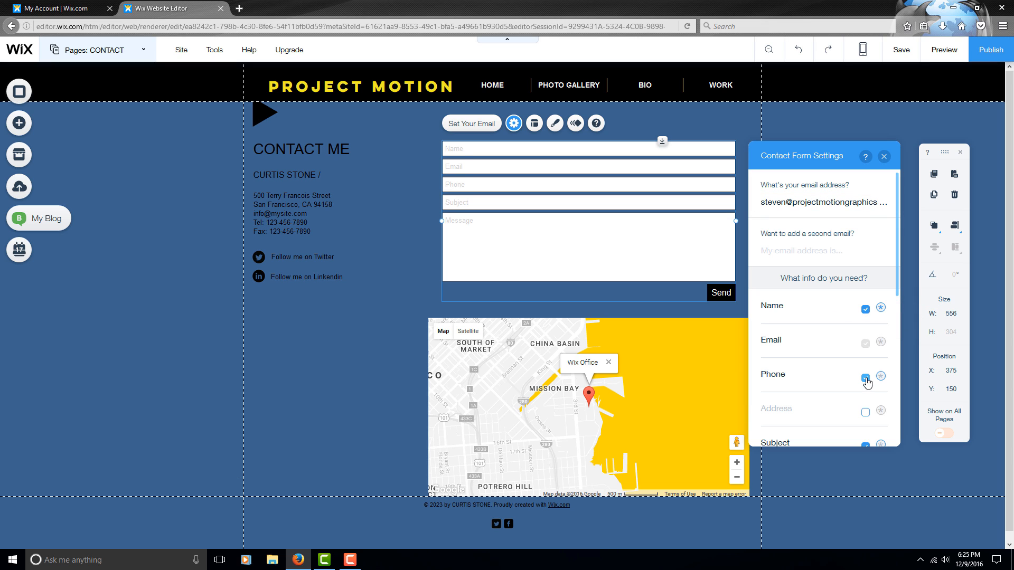
pyautogui.click(879, 377)
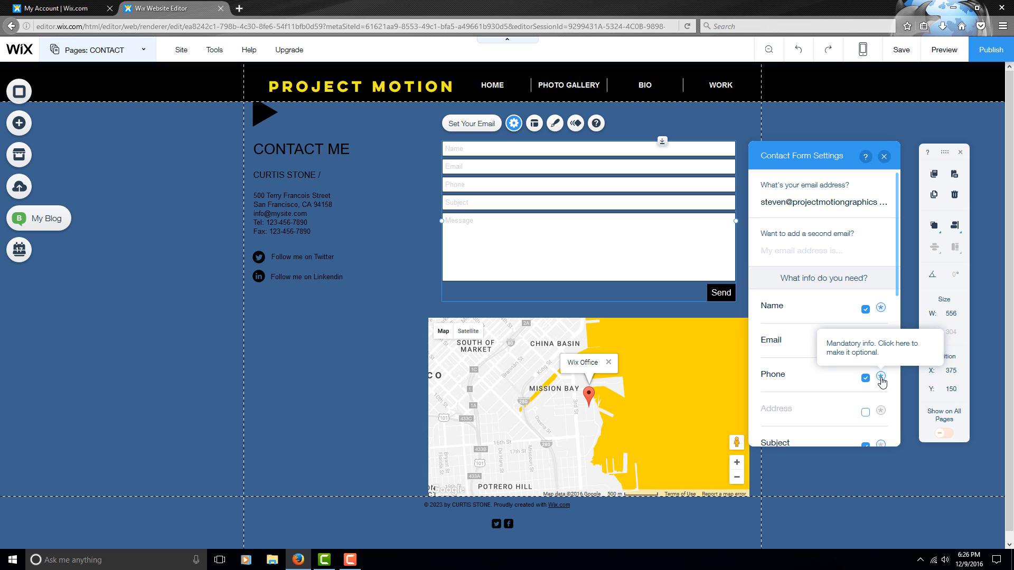
pyautogui.scroll(-3, 878, 393)
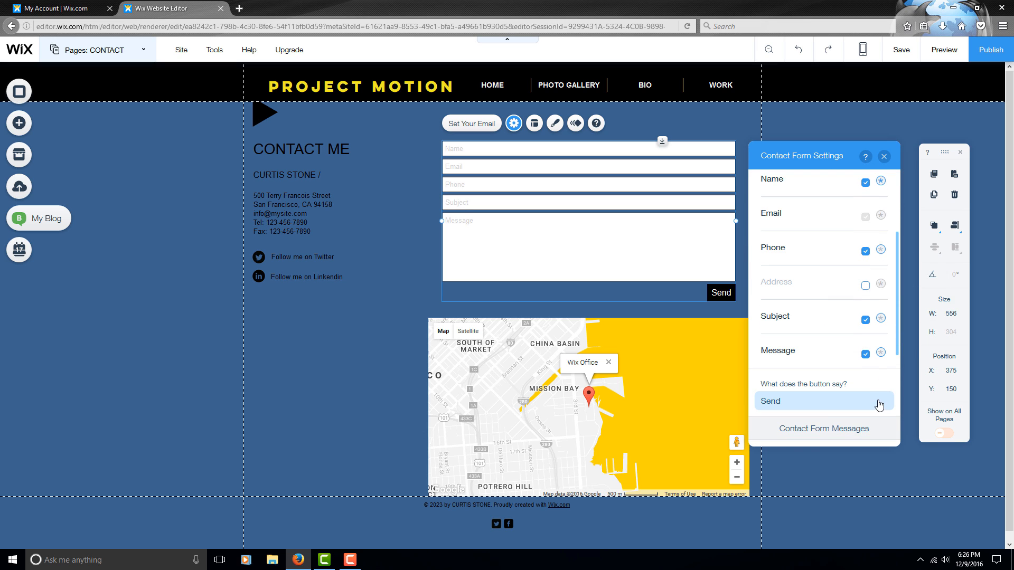
pyautogui.scroll(3, 878, 401)
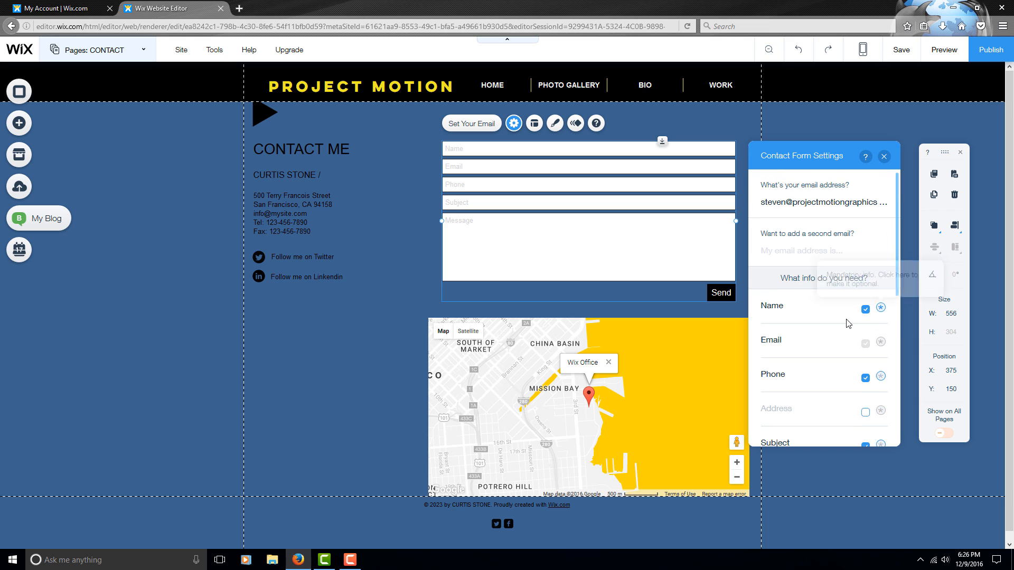
pyautogui.click(865, 379)
# Step: Review the contact form's button text, submission message and error messages, and close its settings
pyautogui.scroll(-5, 844, 353)
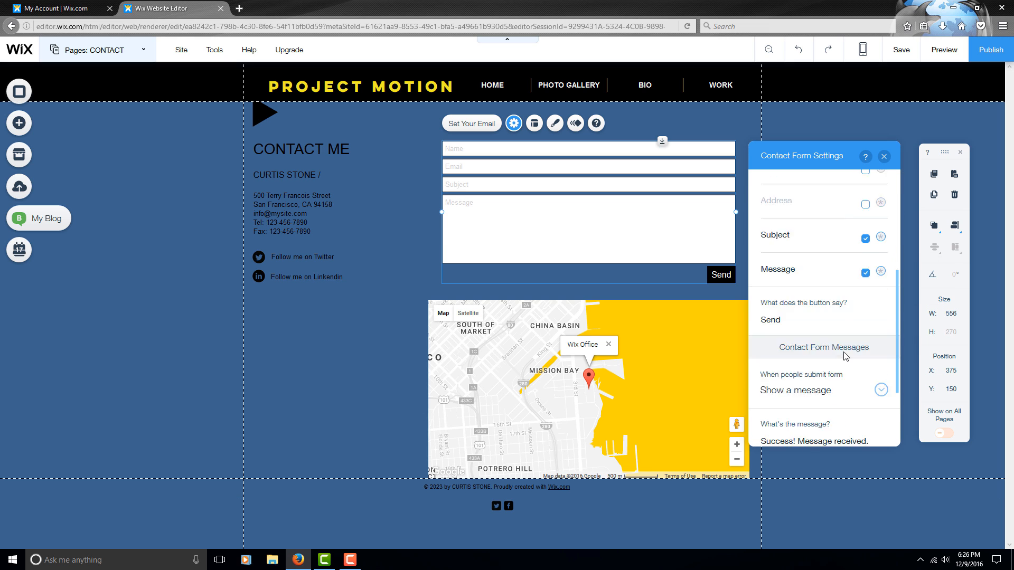
pyautogui.scroll(-2, 845, 359)
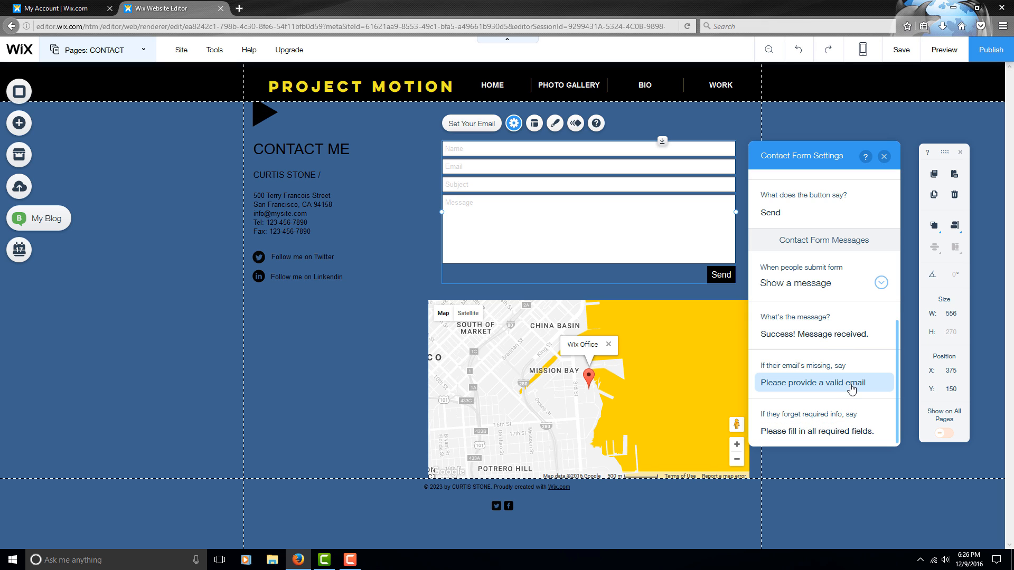
pyautogui.click(885, 157)
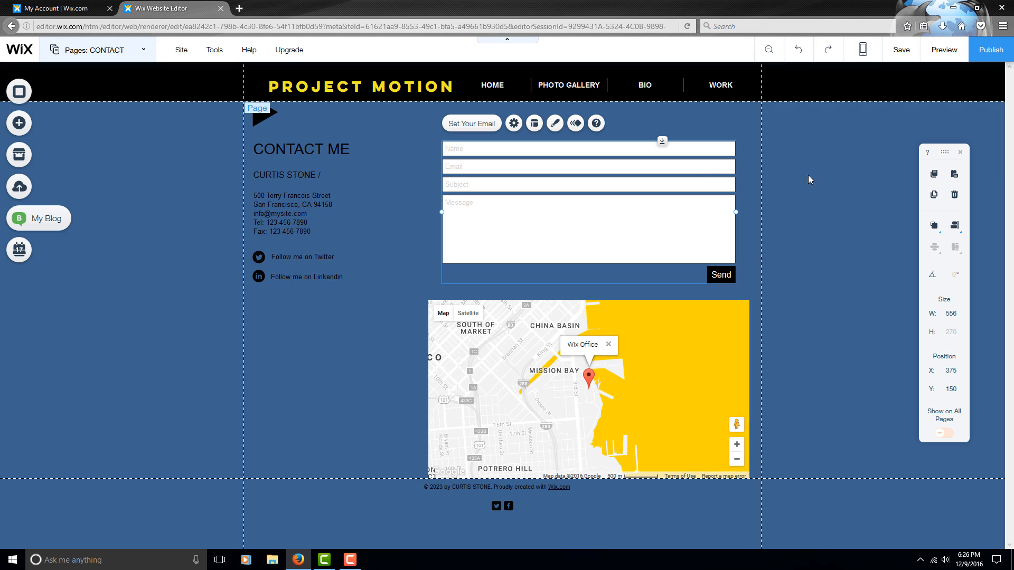
# Step: Apply the dark-blue full-width preset to the contact form and set its field background opacity to 54%
pyautogui.click(555, 123)
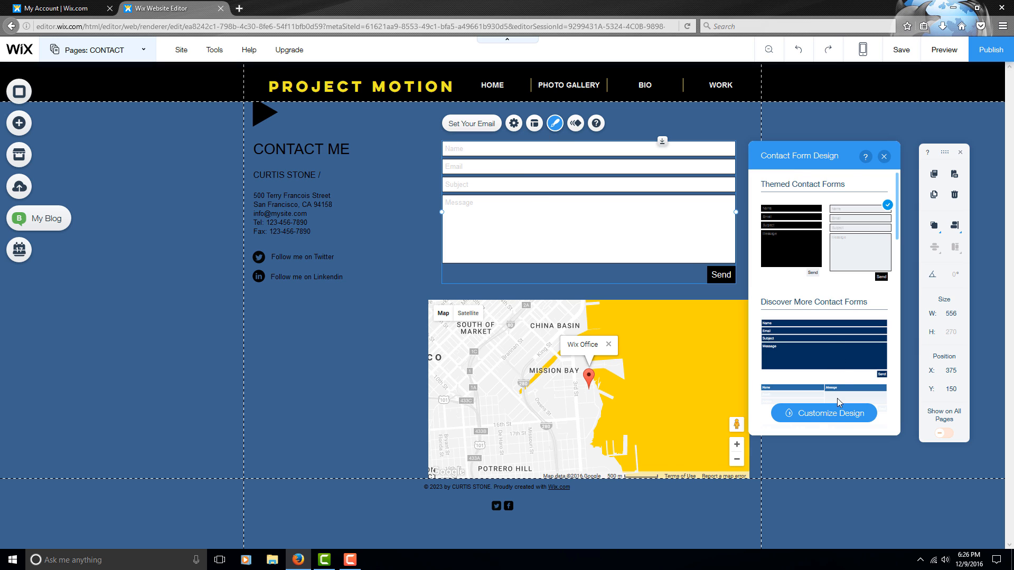
pyautogui.scroll(-2, 840, 296)
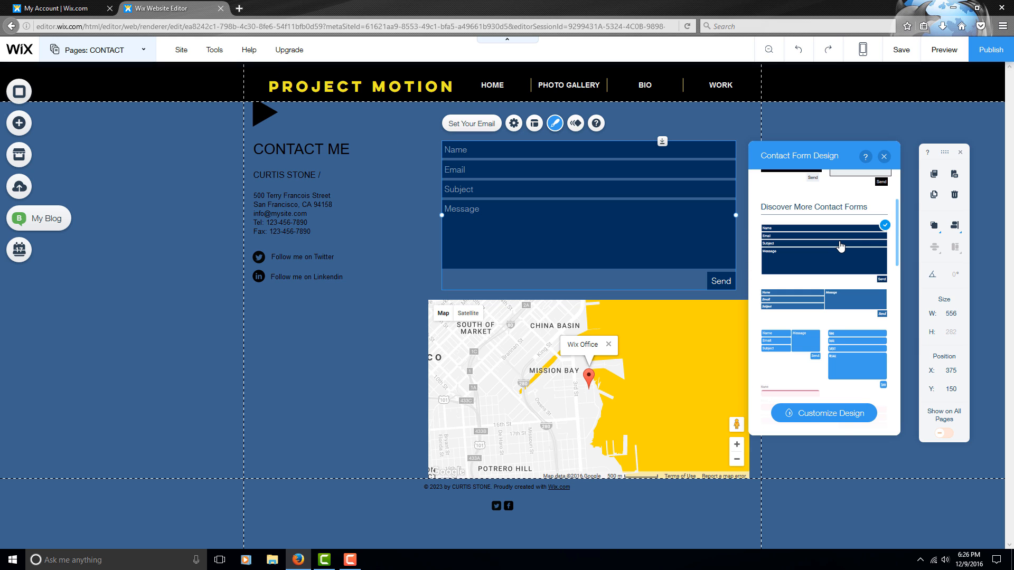
pyautogui.click(833, 413)
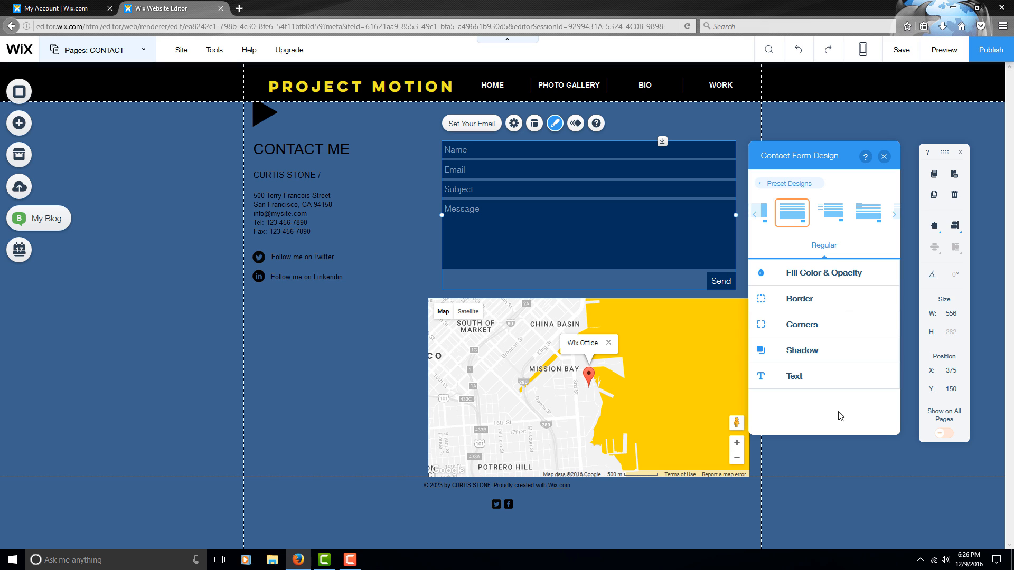
pyautogui.click(837, 275)
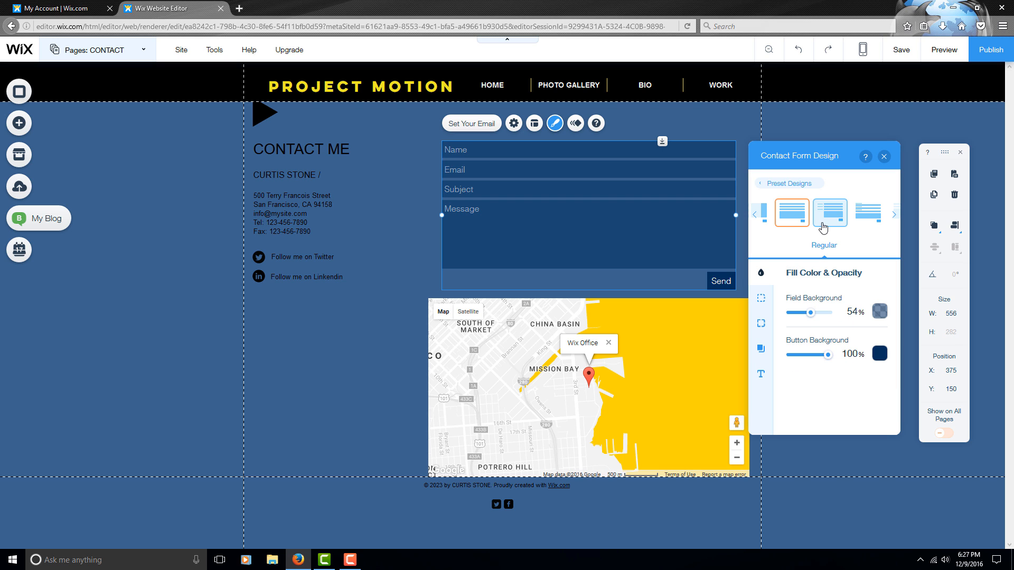
# Step: Try the contact form layouts with labels beside and above the fields, and return to the layout with labels inside
pyautogui.click(829, 224)
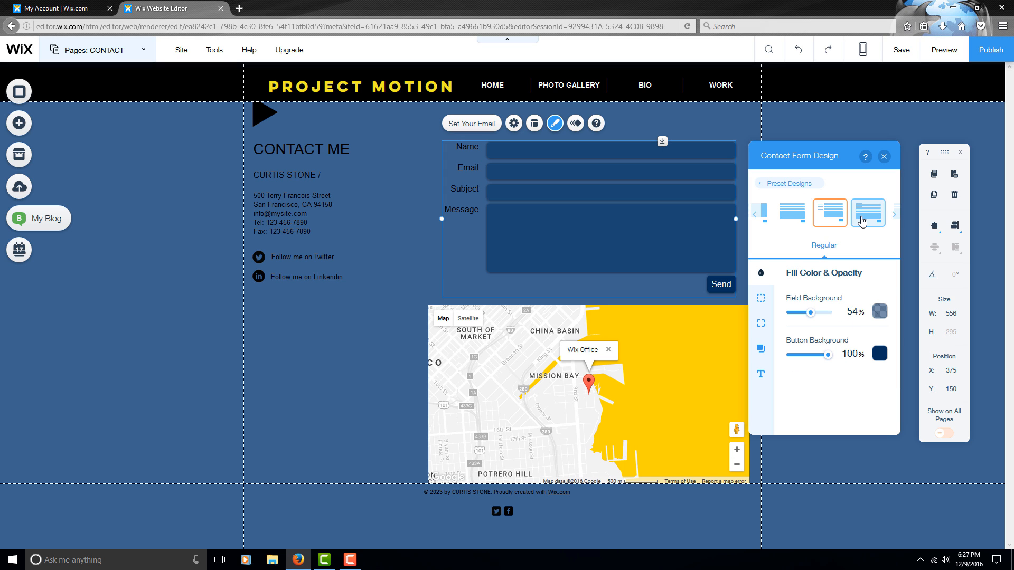
pyautogui.click(861, 221)
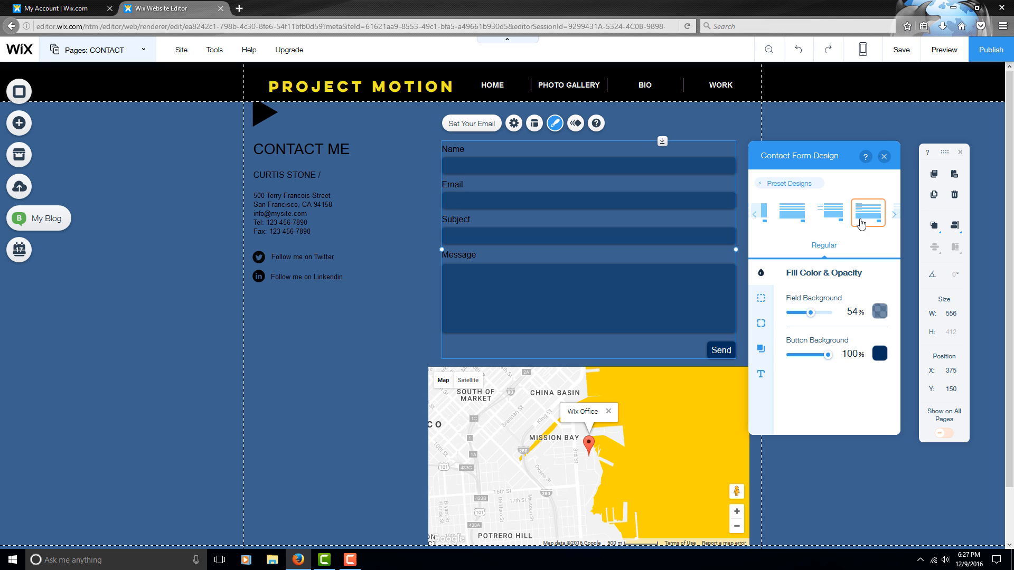
pyautogui.click(781, 218)
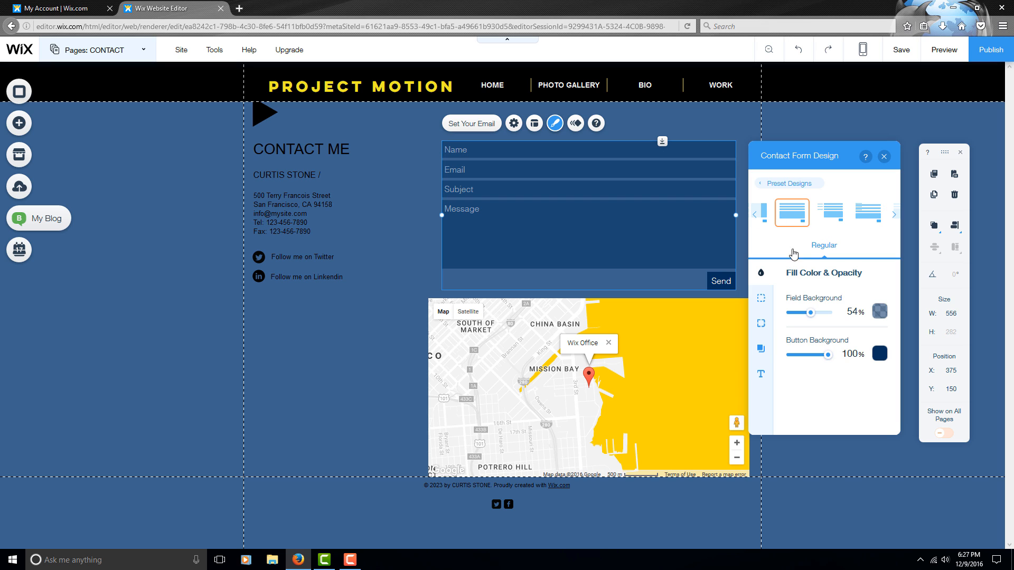
# Step: Try pale yellow #F9F7B4 as the contact form's label color and return it to white
pyautogui.click(762, 377)
pyautogui.scroll(-4, 872, 330)
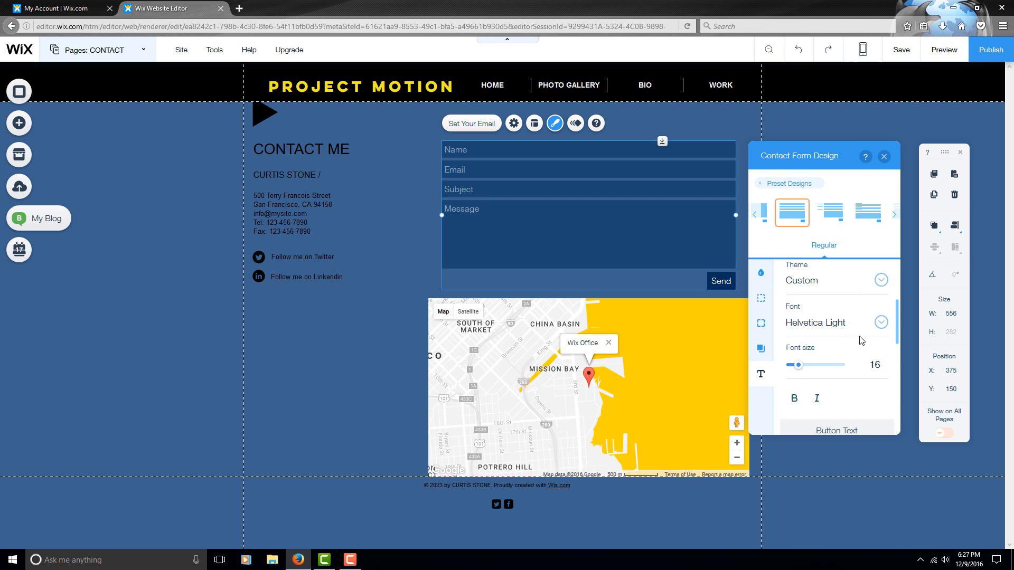
pyautogui.scroll(4, 873, 328)
pyautogui.click(879, 323)
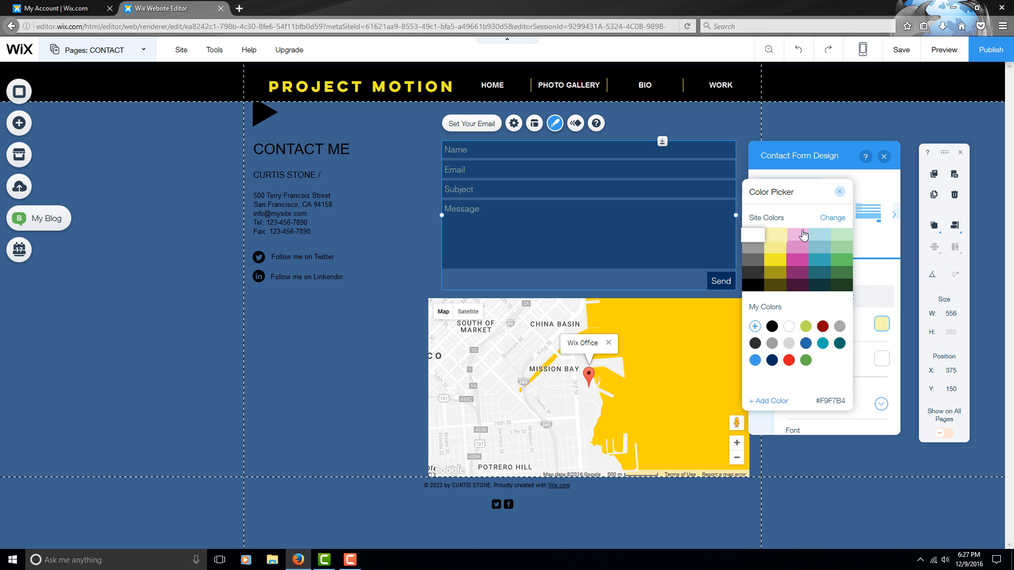
pyautogui.click(839, 191)
# Step: Set the font of the contact form's field text to Raleway
pyautogui.scroll(-3, 850, 330)
pyautogui.scroll(2, 850, 330)
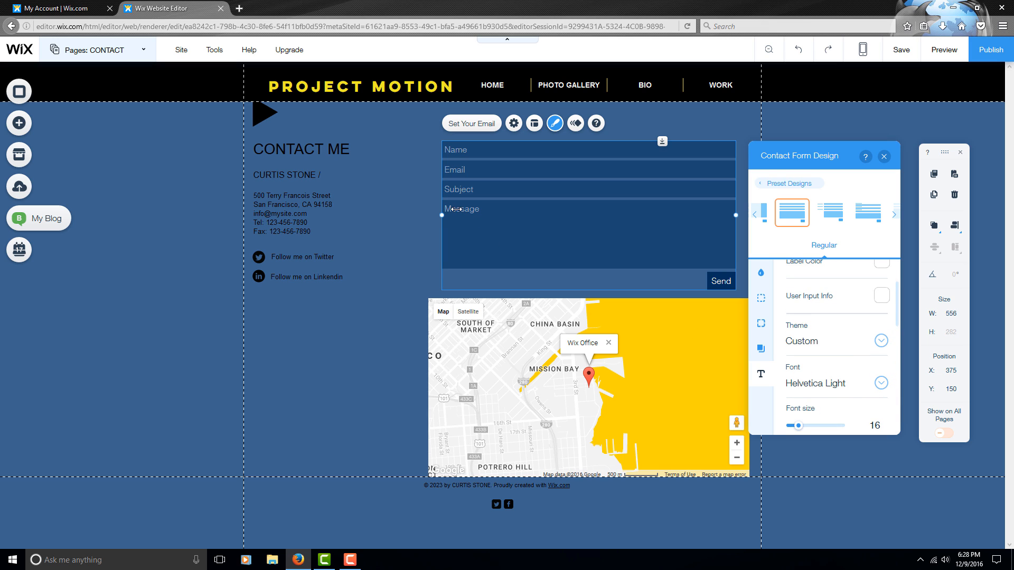
pyautogui.click(881, 383)
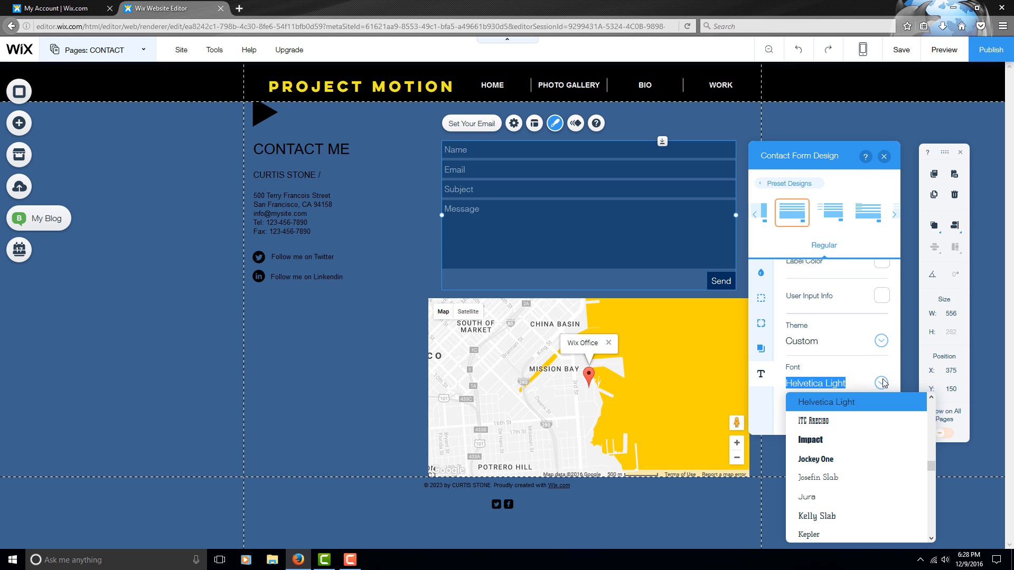
pyautogui.click(880, 383)
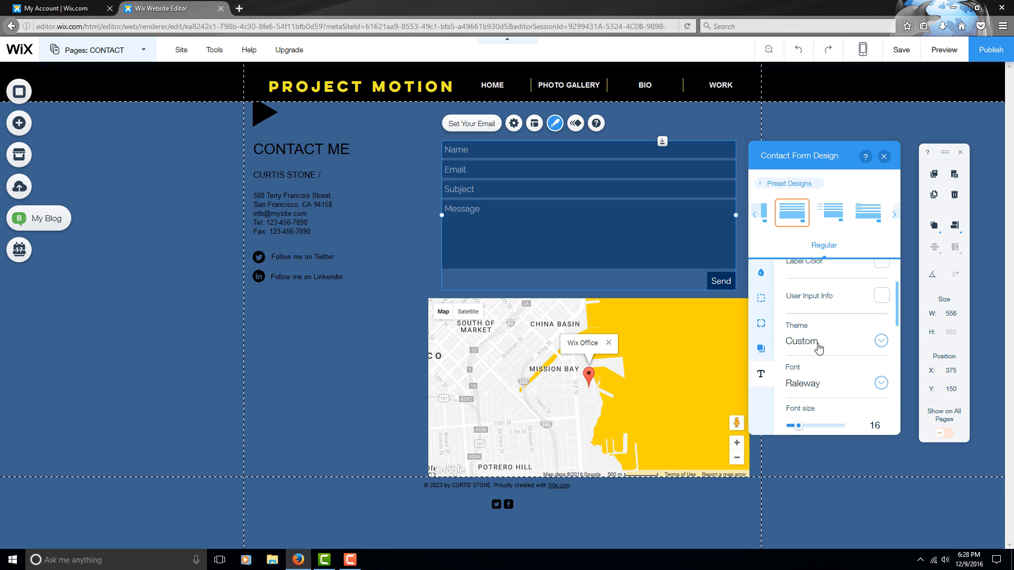
# Step: Change the text color of the contact form's Send button to yellow #EFE928
pyautogui.scroll(-3, 820, 370)
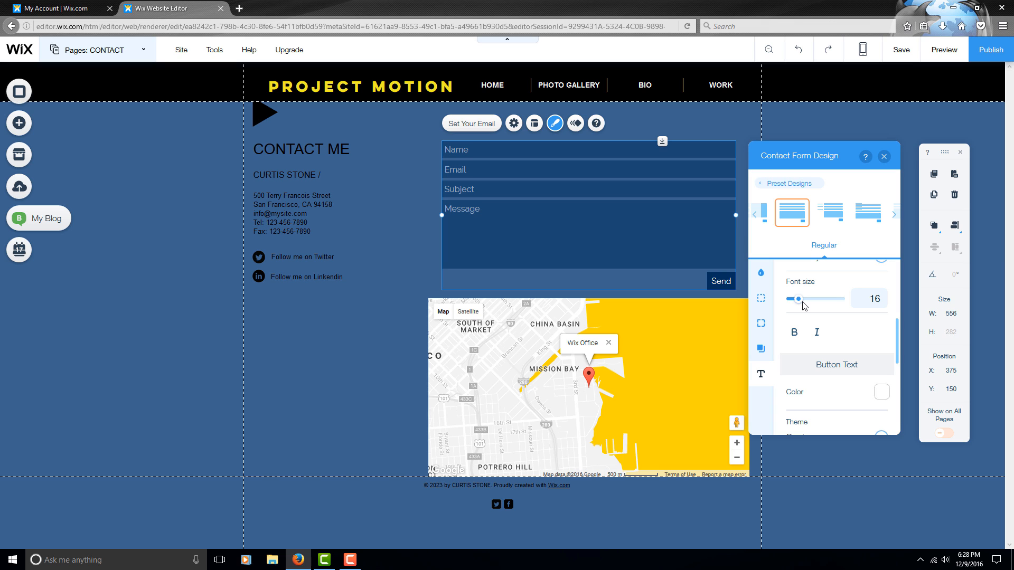
pyautogui.scroll(-3, 813, 328)
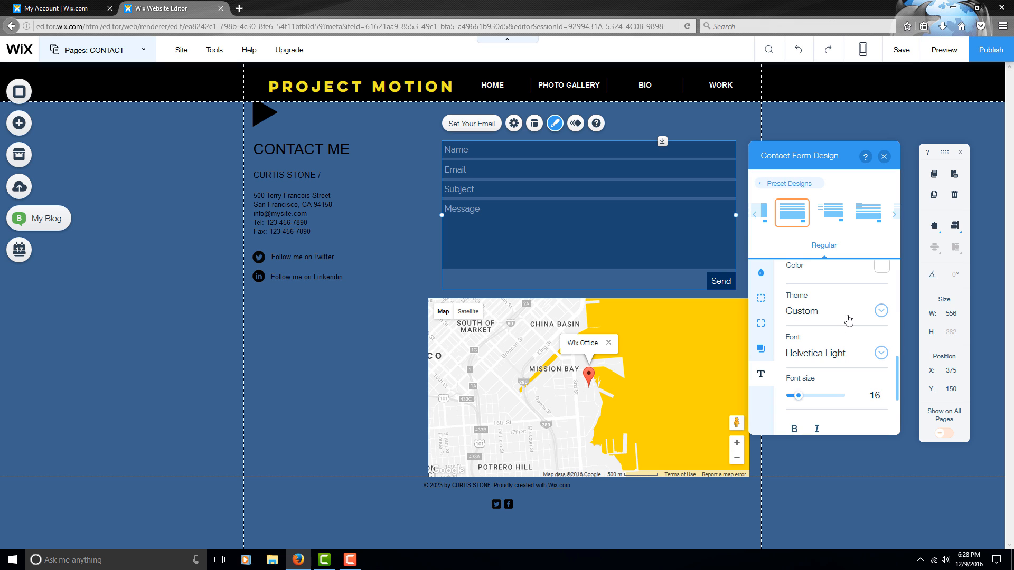
pyautogui.scroll(2, 813, 327)
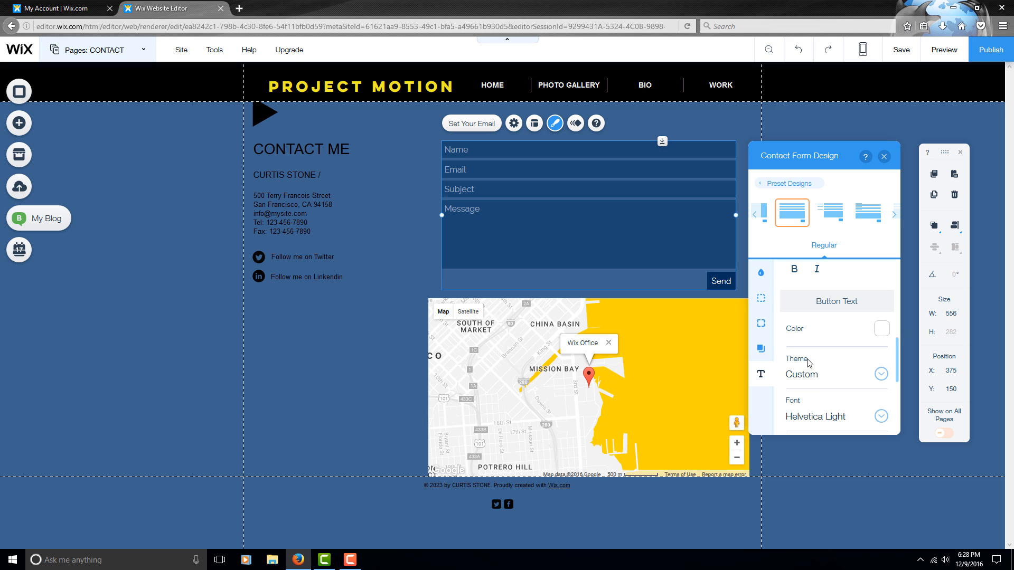
pyautogui.scroll(-2, 873, 371)
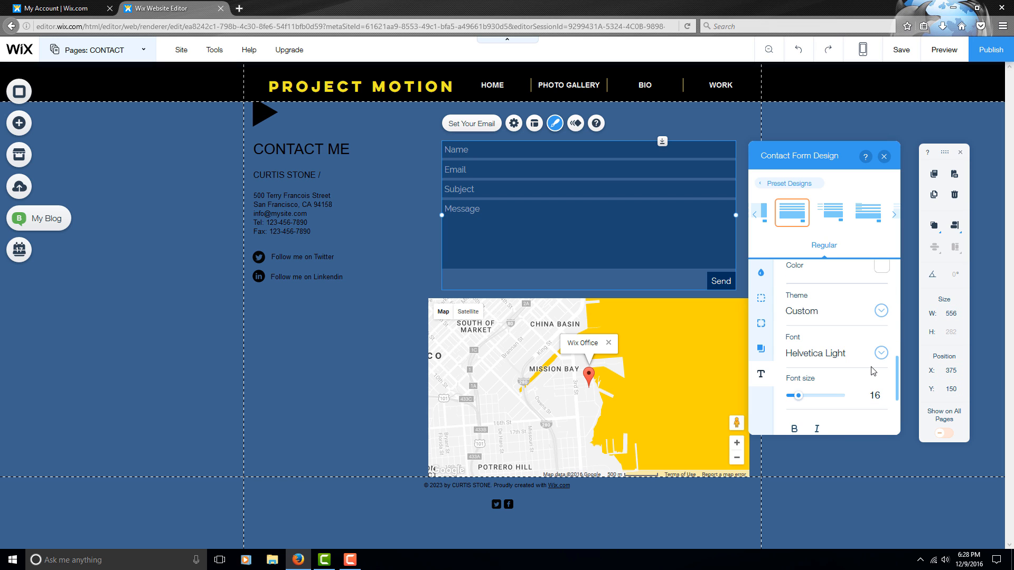
pyautogui.scroll(-4, 872, 372)
pyautogui.scroll(3, 876, 364)
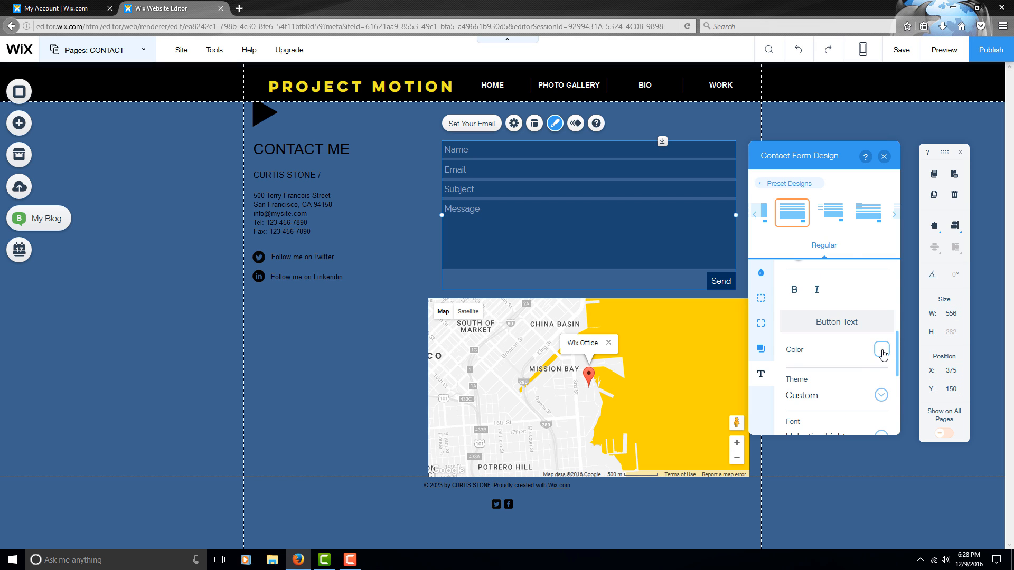
pyautogui.click(881, 350)
pyautogui.click(774, 260)
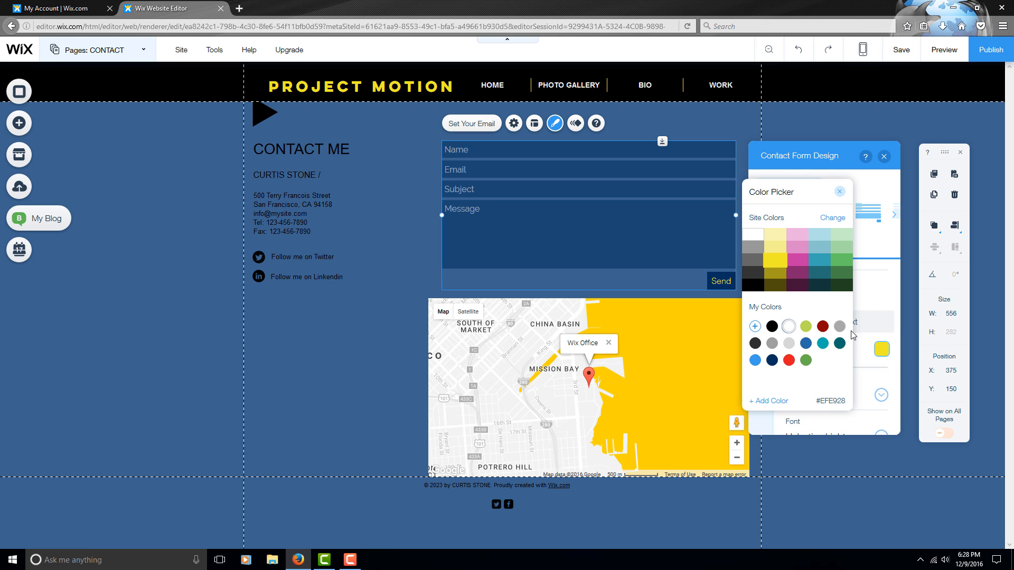
# Step: Set the font of the Send button's text to Raleway
pyautogui.scroll(-3, 866, 325)
pyautogui.click(880, 311)
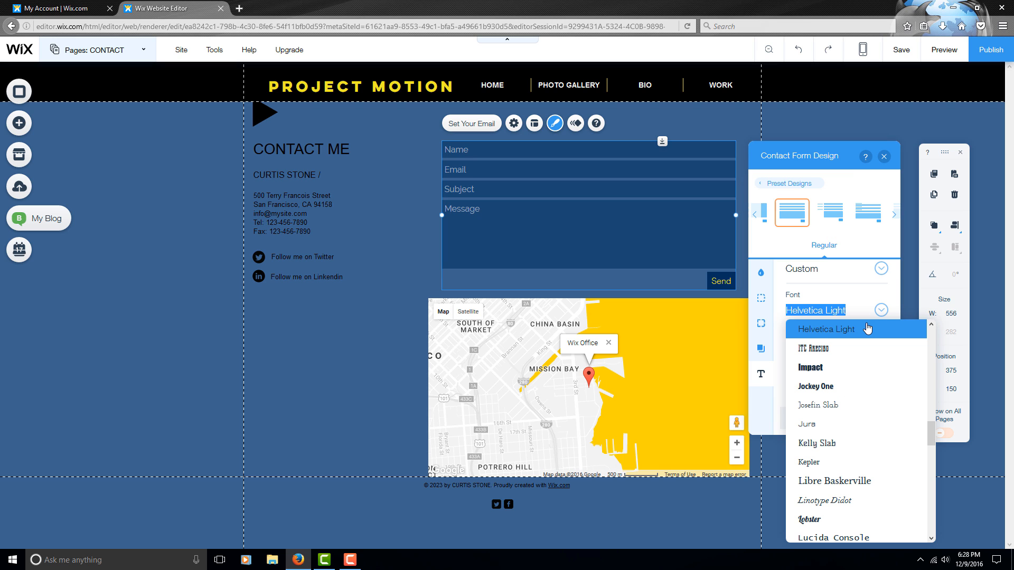
pyautogui.click(867, 328)
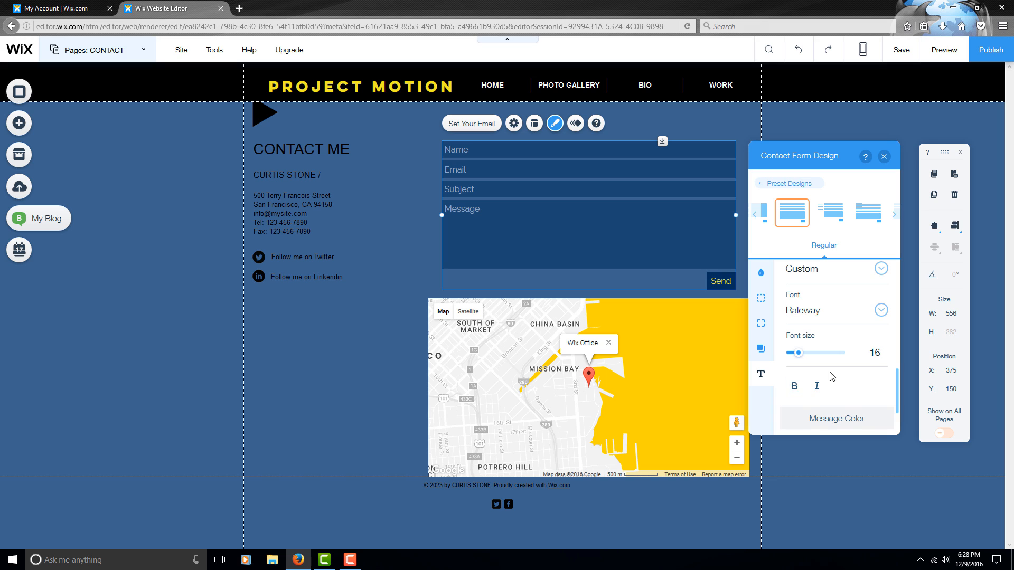
# Step: Inspect the color options for the contact form's success message and close the color picker
pyautogui.scroll(-3, 839, 375)
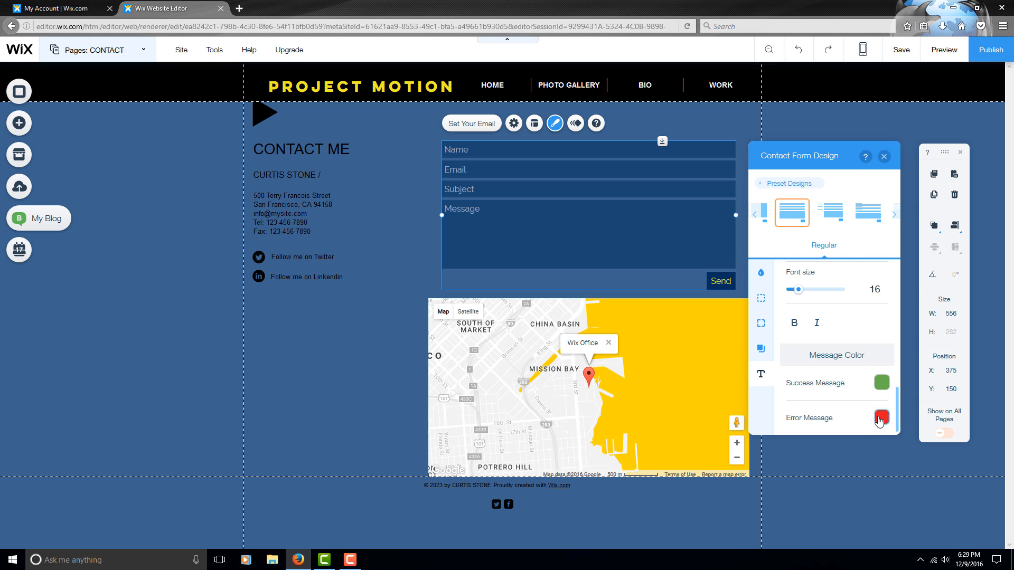
pyautogui.click(881, 382)
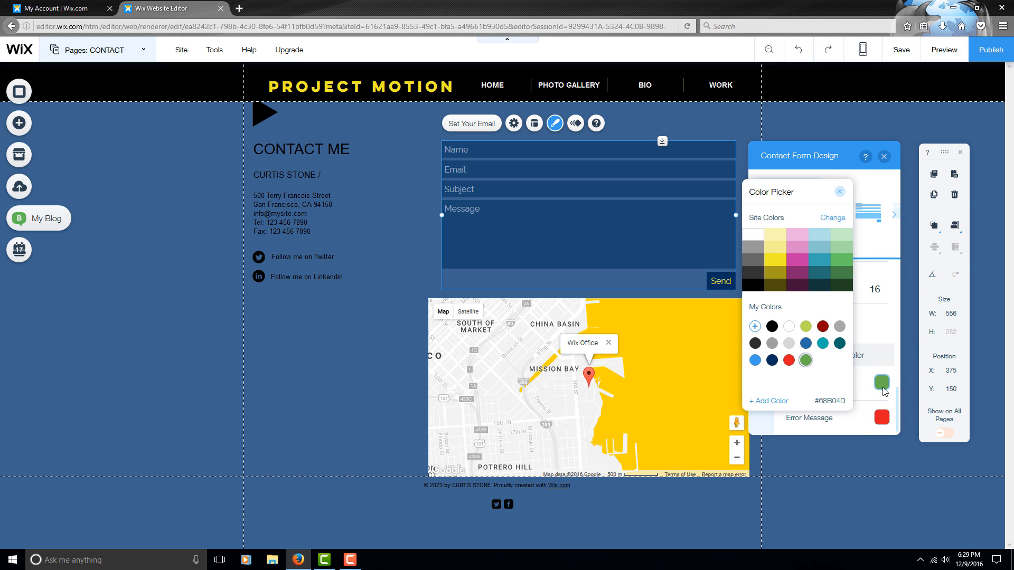
pyautogui.click(840, 193)
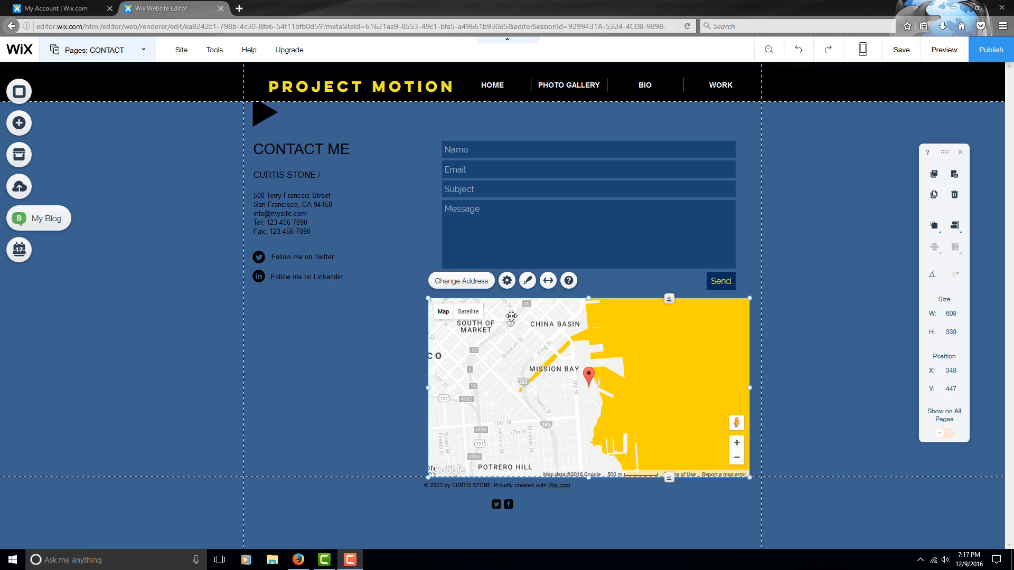
# Step: Toggle the map's zoom control, Street View control, and map and satellite views off and back on in the Google Maps settings
pyautogui.click(507, 280)
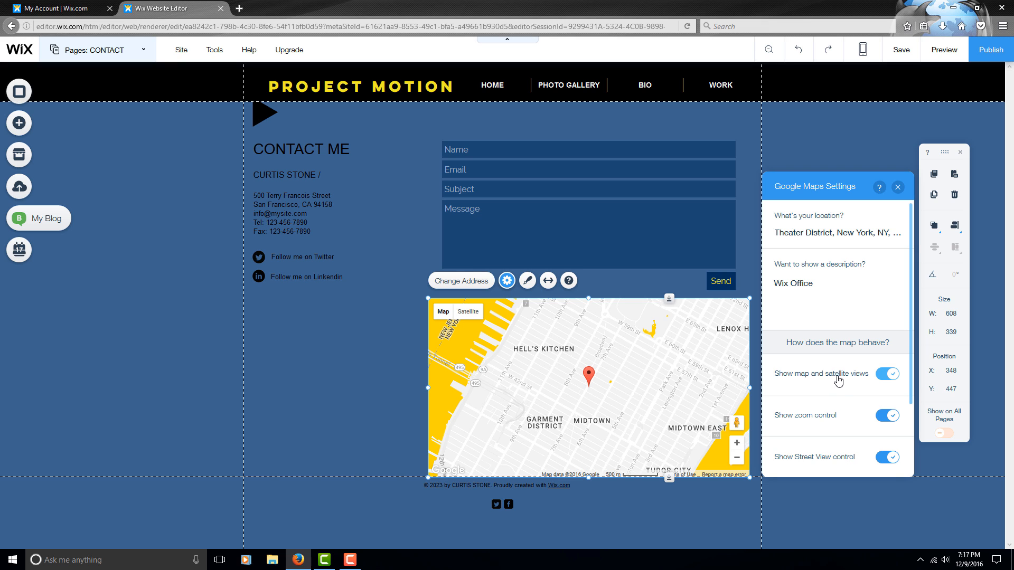
pyautogui.click(897, 420)
pyautogui.click(885, 460)
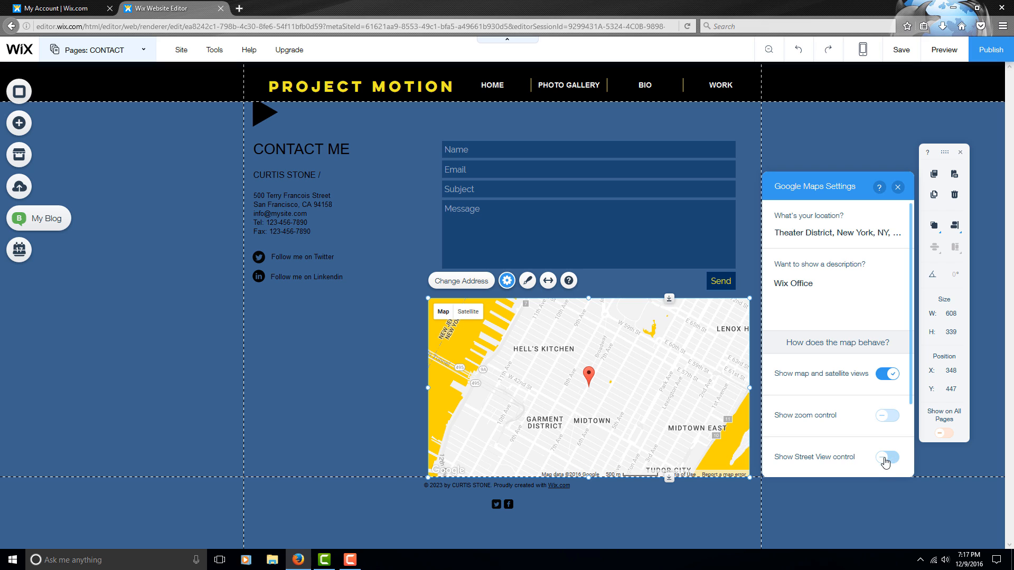
pyautogui.click(887, 458)
pyautogui.click(887, 415)
pyautogui.click(887, 374)
pyautogui.click(887, 374)
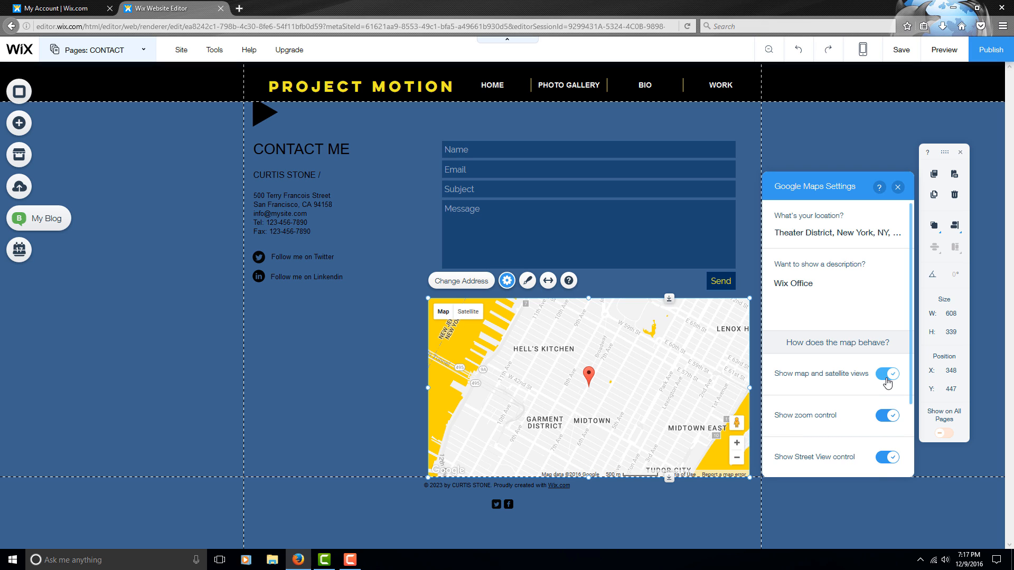
# Step: Try several Google Maps designs on the contact page map and keep the dark teal-blue style
pyautogui.click(530, 282)
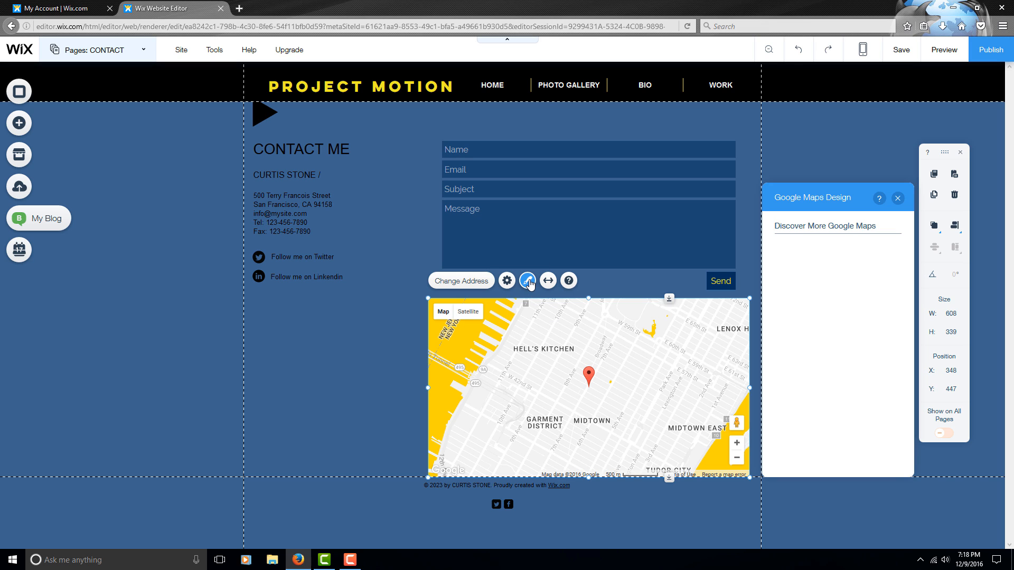
pyautogui.scroll(-2, 811, 415)
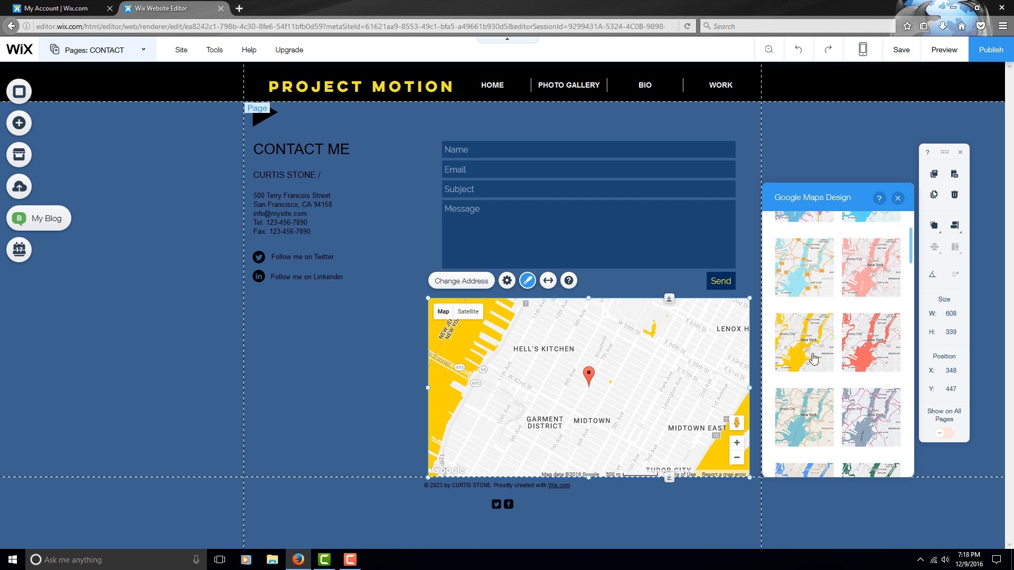
pyautogui.click(869, 343)
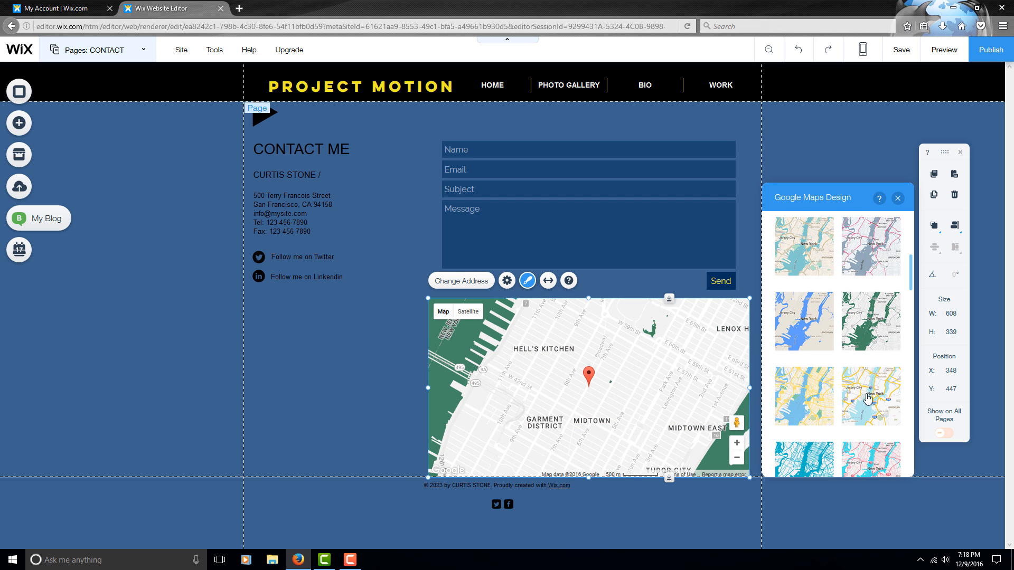
pyautogui.scroll(-3, 869, 398)
pyautogui.click(819, 381)
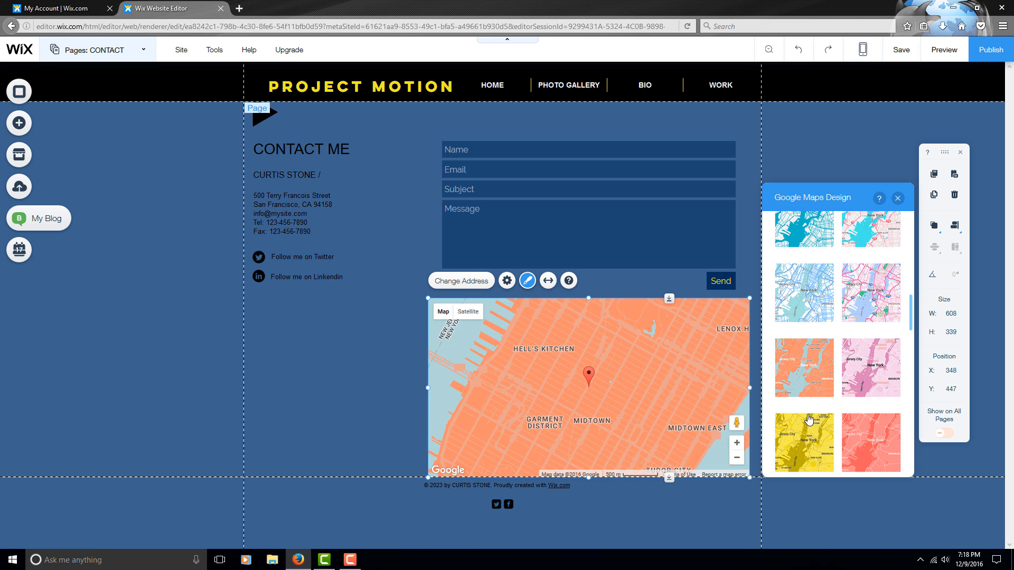
pyautogui.scroll(-3, 808, 370)
pyautogui.click(800, 319)
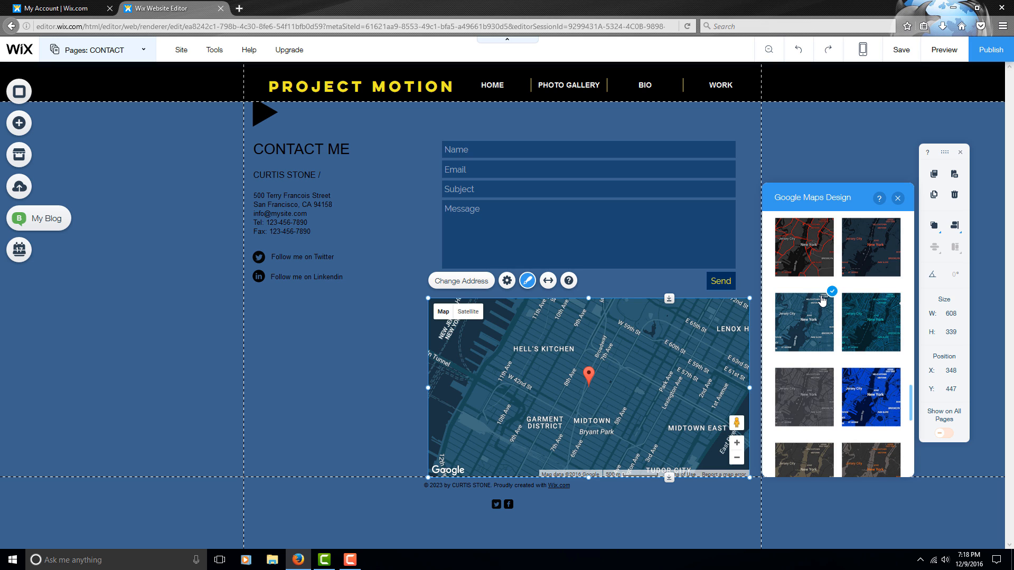
pyautogui.click(898, 199)
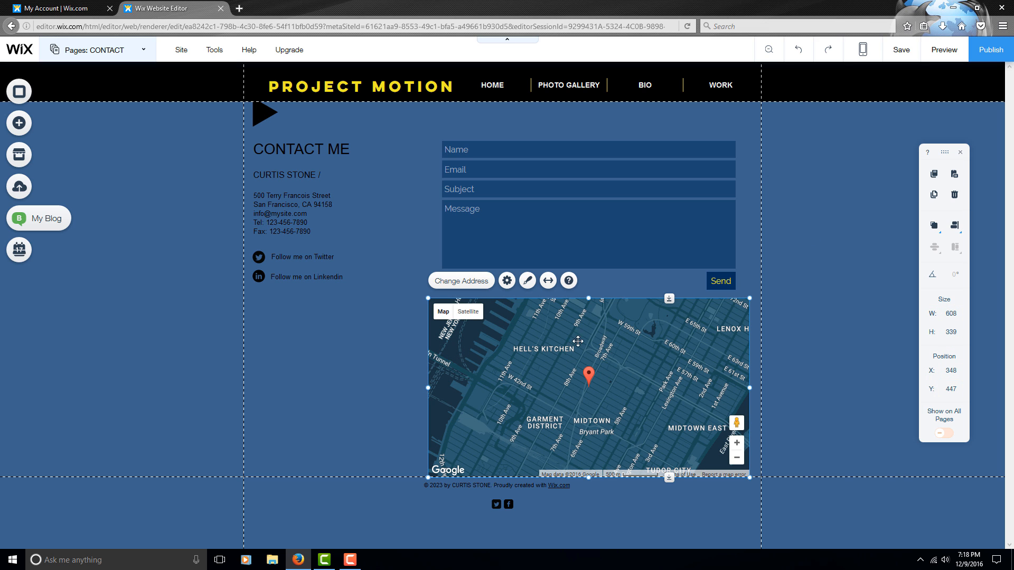
# Step: Delete the black triangle shape above the CONTACT ME heading
pyautogui.click(264, 117)
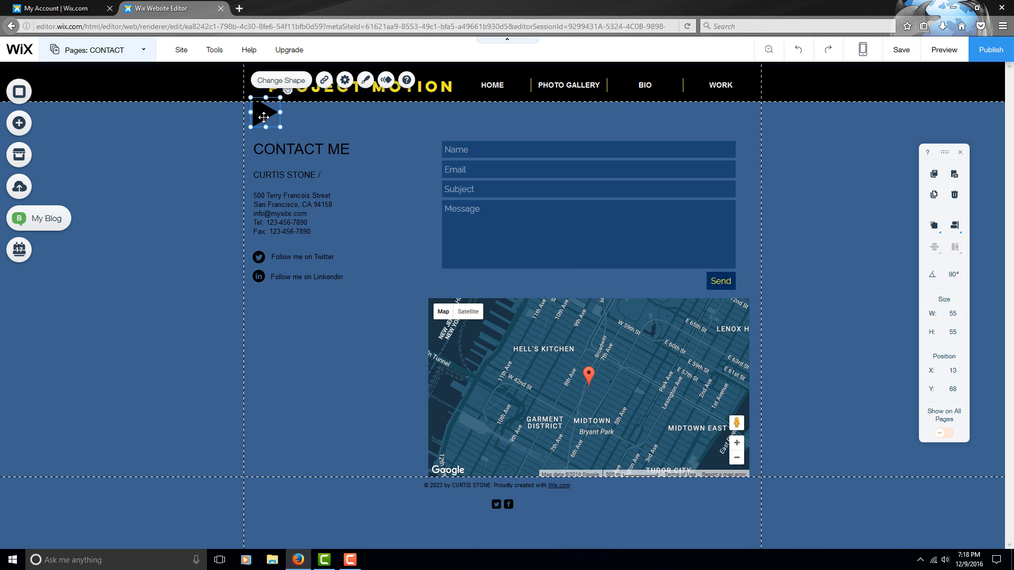
pyautogui.press('Delete')
# Step: Set the font of the whole CONTACT ME text block to Raleway
pyautogui.click(348, 153)
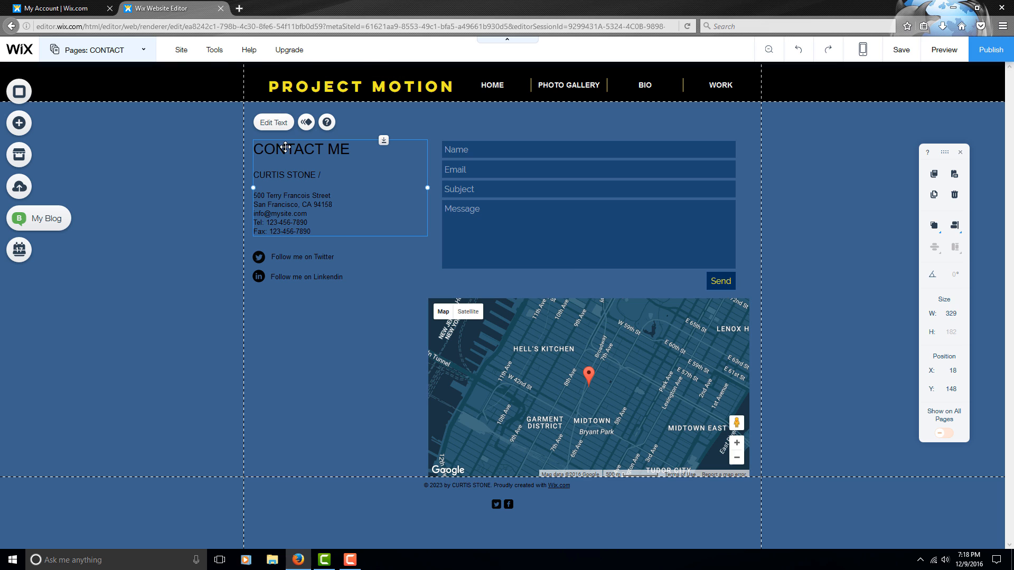
pyautogui.doubleClick(308, 148)
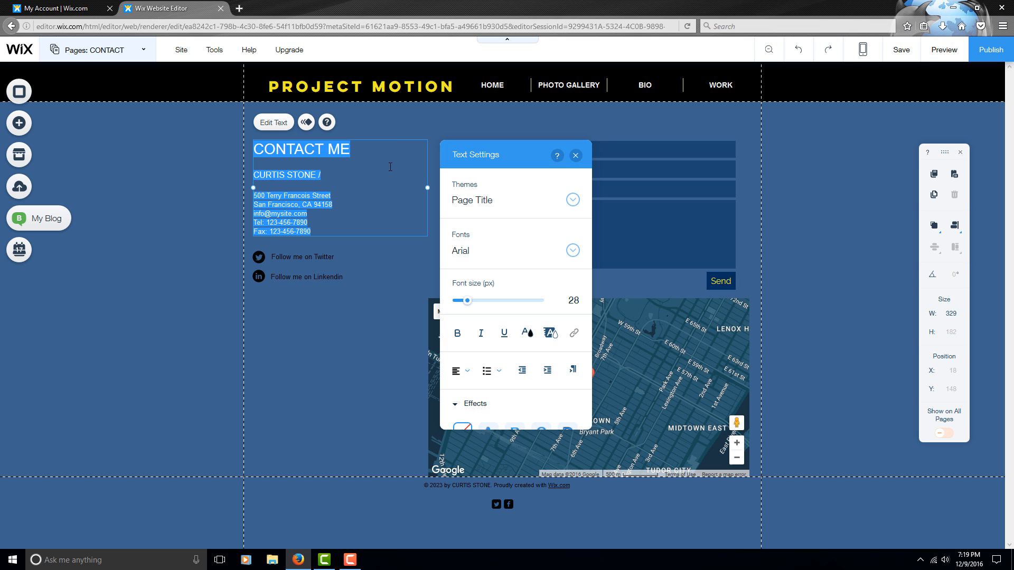
pyautogui.click(571, 252)
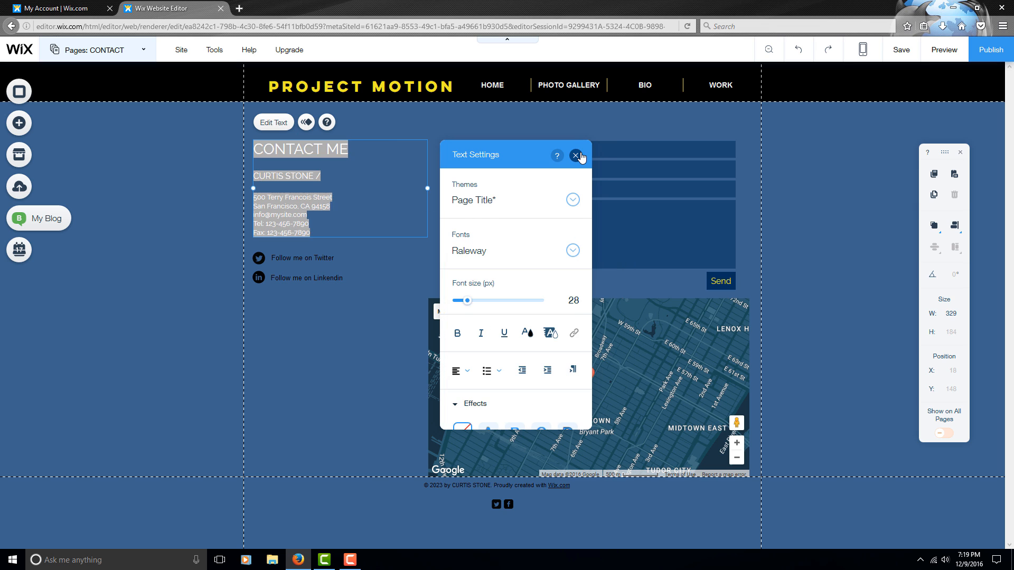
pyautogui.click(575, 156)
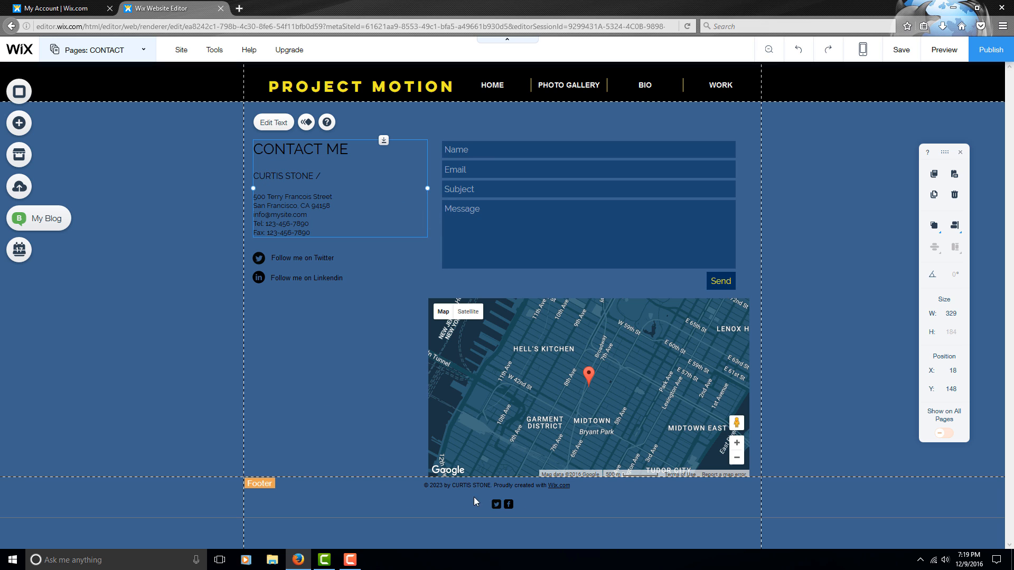
# Step: Delete the copyright text and the social icon bar from the footer
pyautogui.click(523, 485)
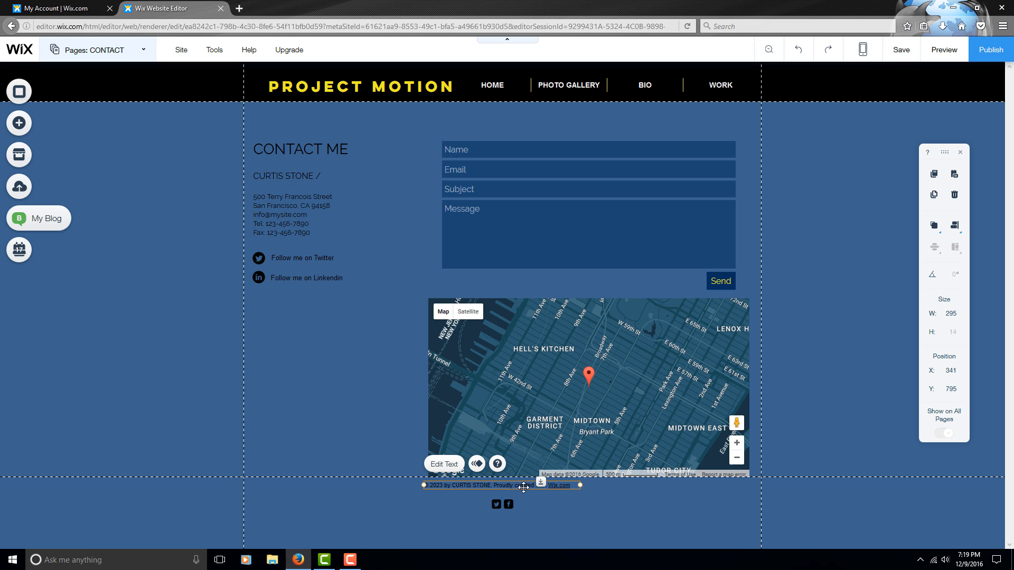
pyautogui.press('Delete')
pyautogui.click(501, 504)
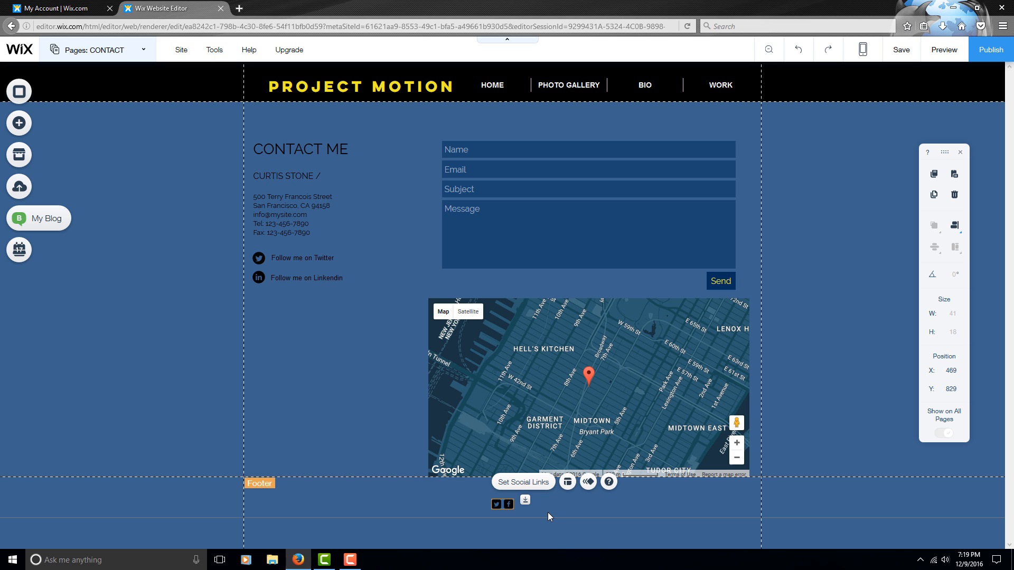
pyautogui.press('Delete')
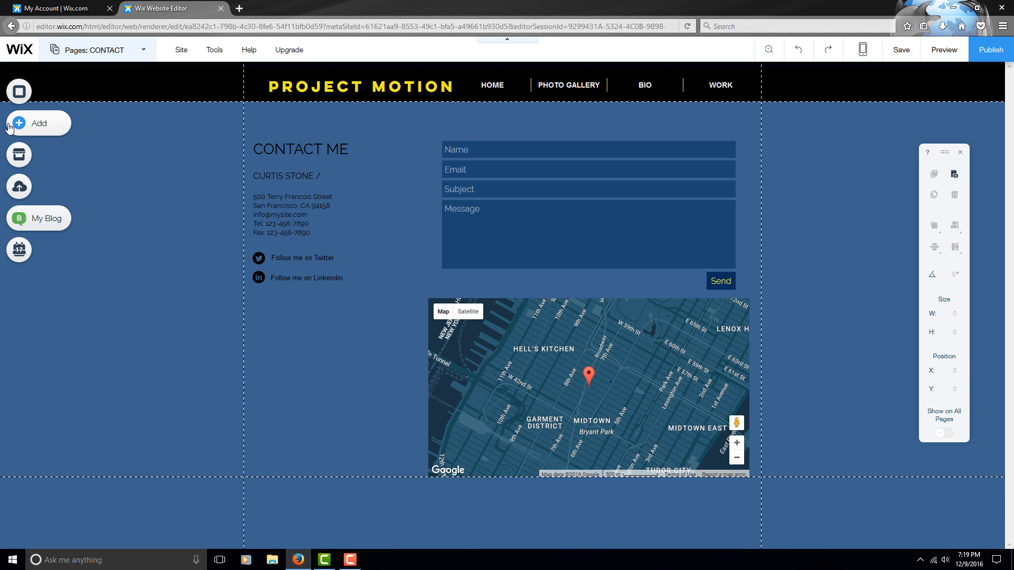
# Step: Add a dark full-width strip below the map on the CONTACT page
pyautogui.click(19, 123)
pyautogui.click(190, 165)
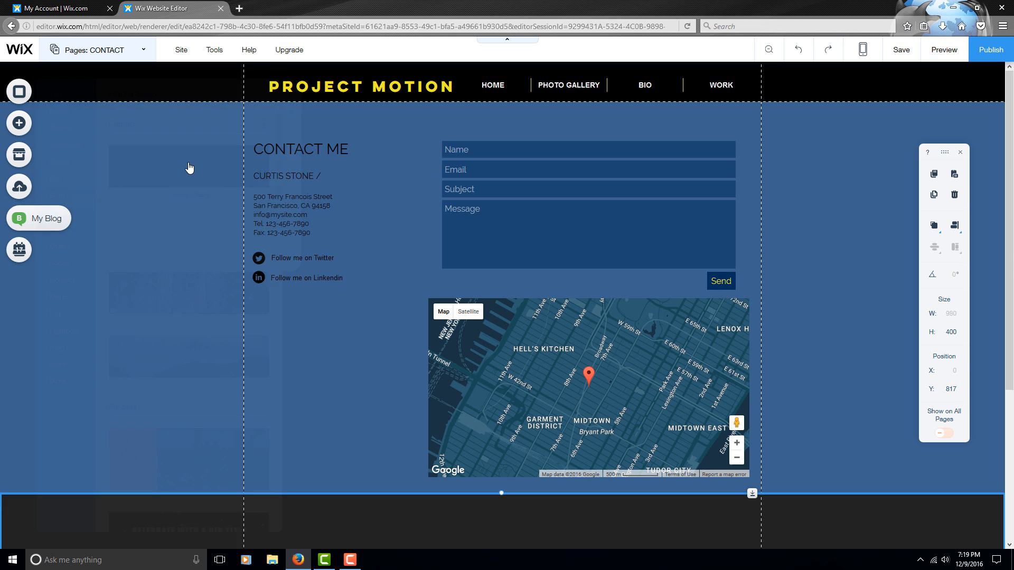
pyautogui.scroll(3, 429, 215)
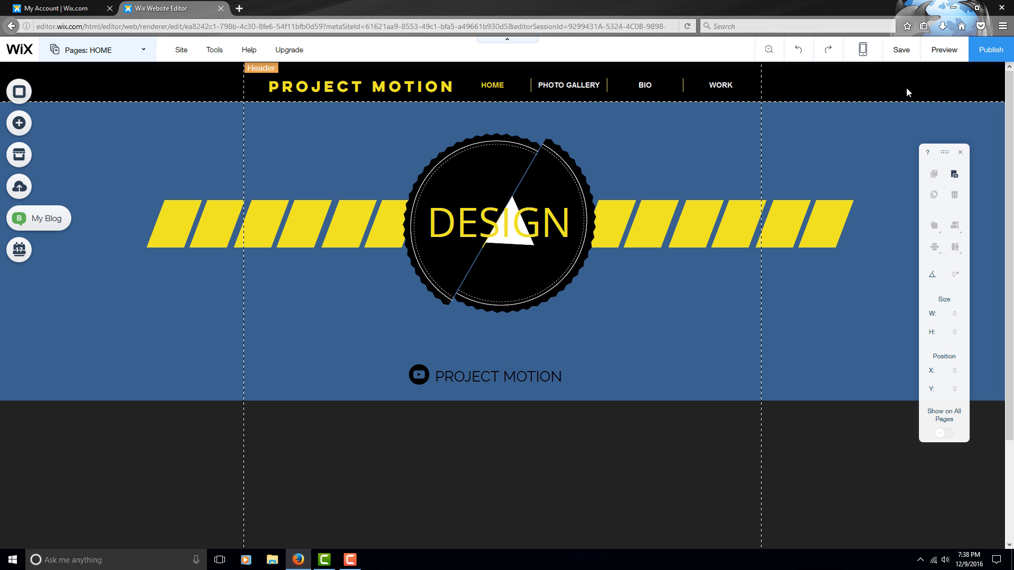
# Step: Preview the site, switch between the HOME and PHOTO GALLERY pages to watch the page transition, and return to the editor
pyautogui.click(944, 50)
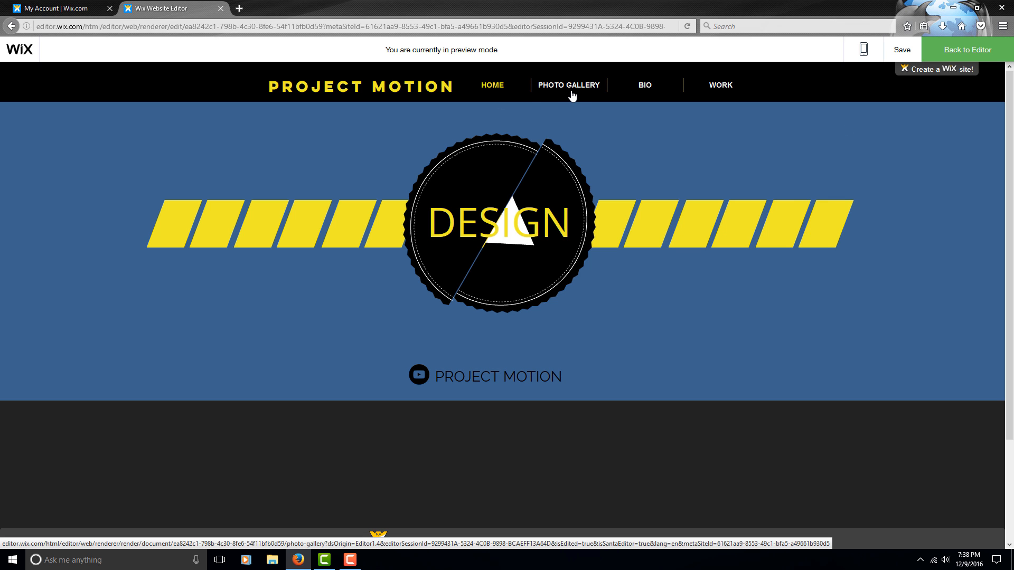
pyautogui.click(574, 94)
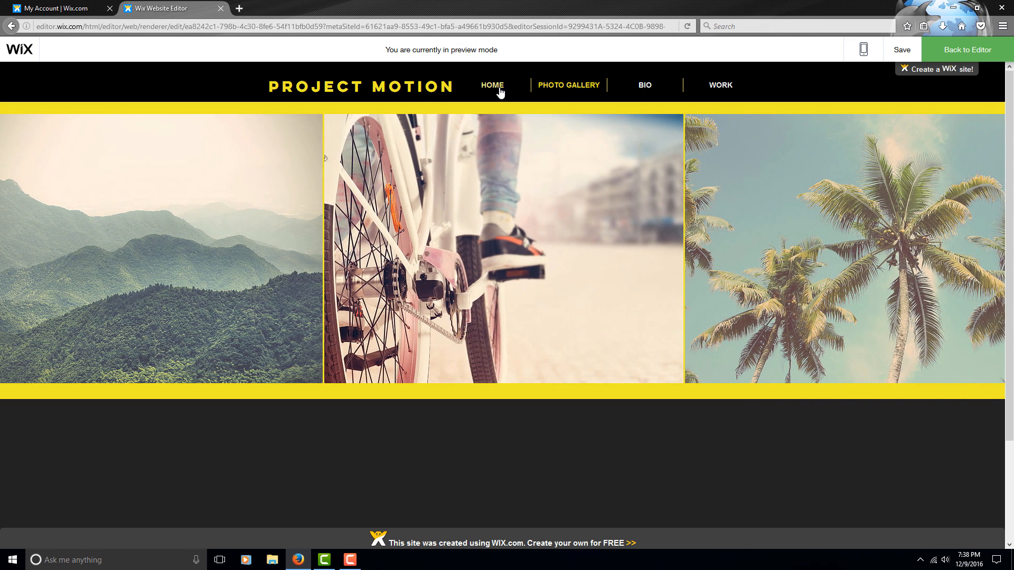
pyautogui.click(499, 90)
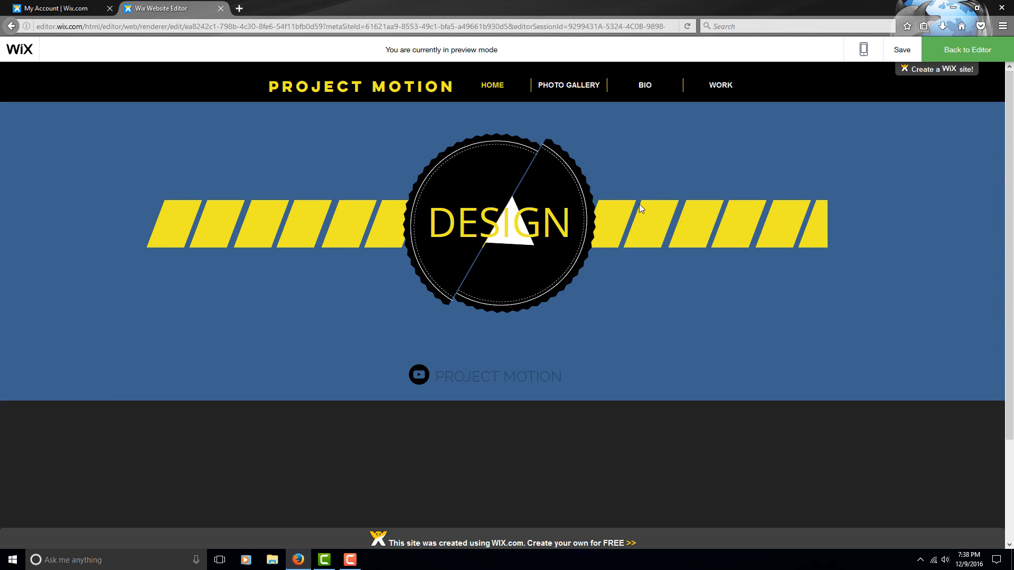
pyautogui.click(592, 92)
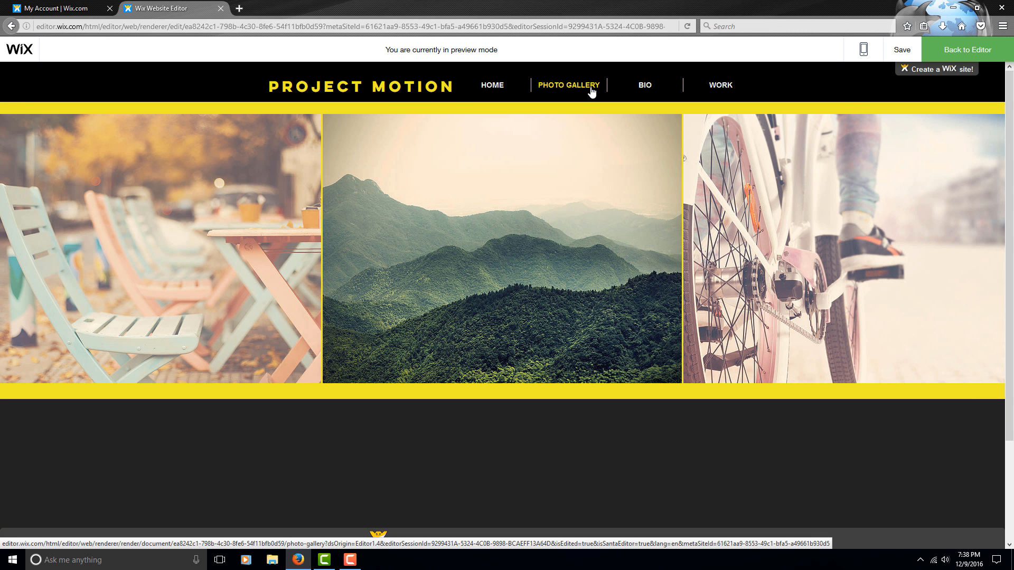
pyautogui.click(966, 50)
# Step: Try the Horizontal, Vertical, Out-In and None page transitions and set the transition back to Cross Fade
pyautogui.click(109, 58)
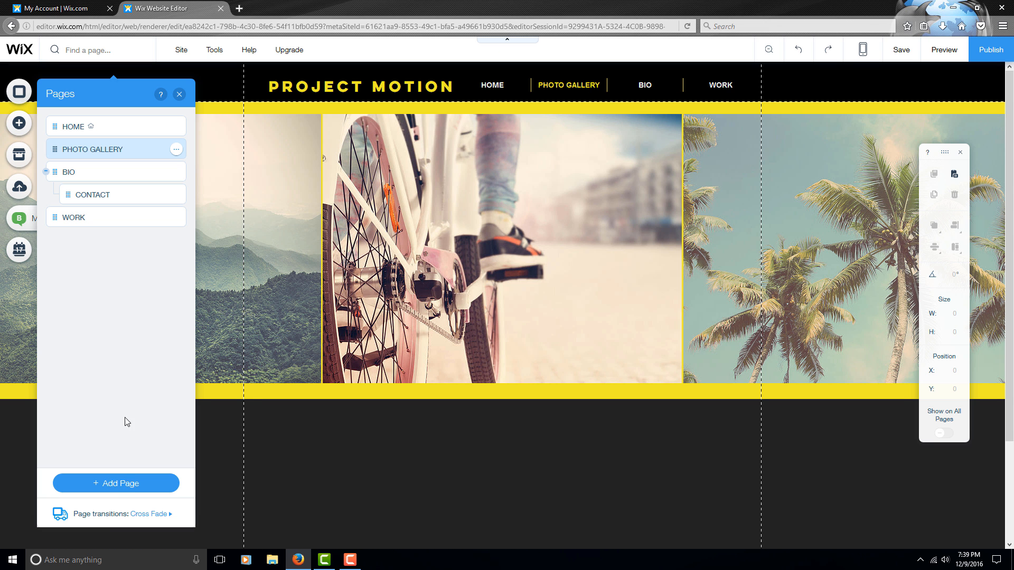
pyautogui.click(148, 515)
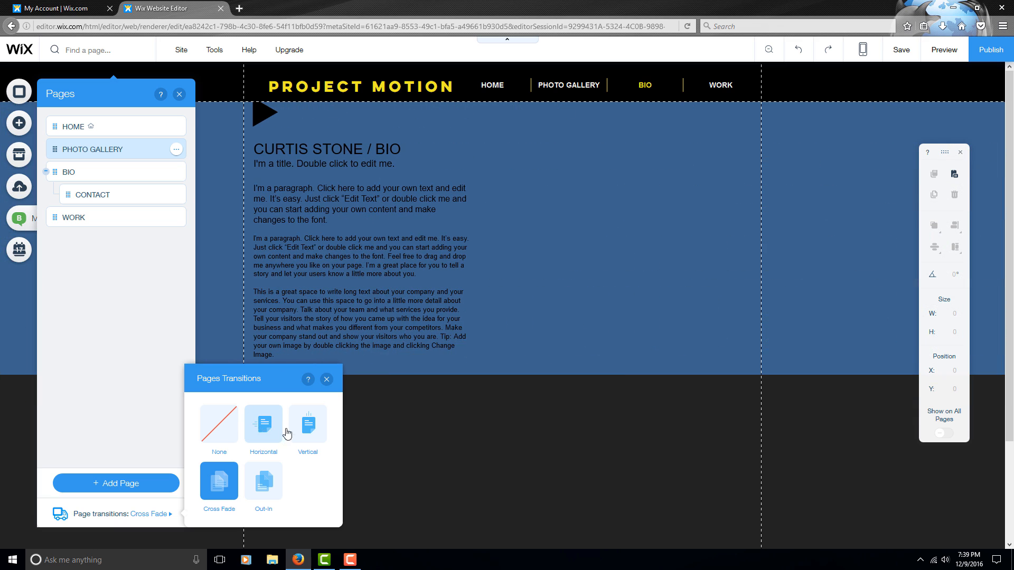
pyautogui.click(262, 428)
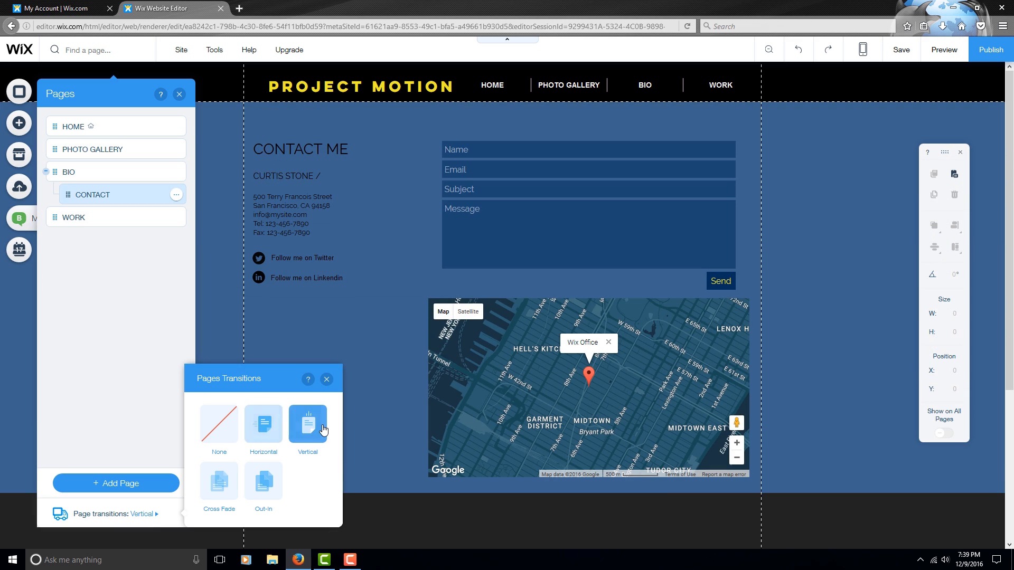
pyautogui.click(323, 430)
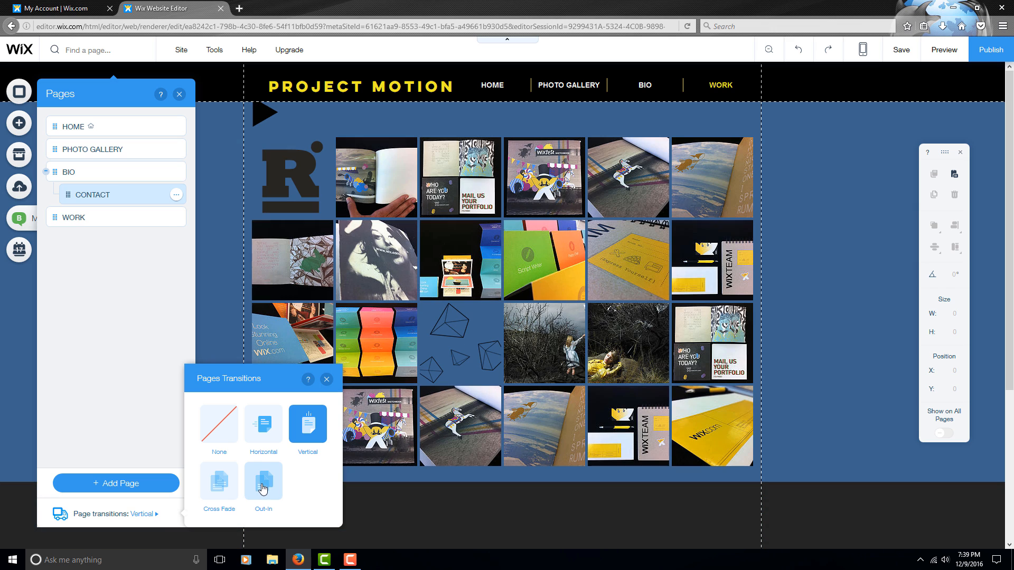
pyautogui.click(261, 489)
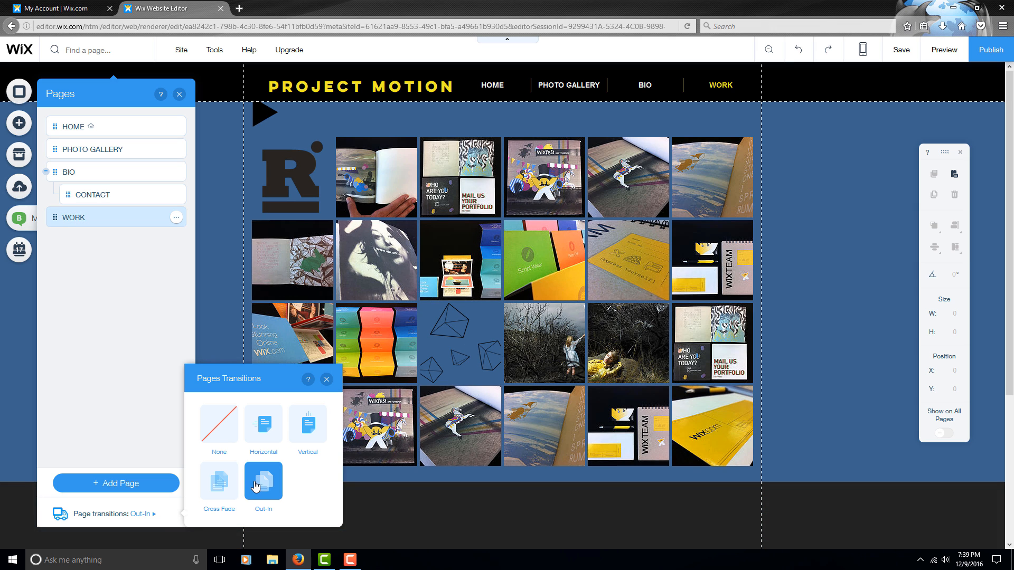
pyautogui.click(219, 428)
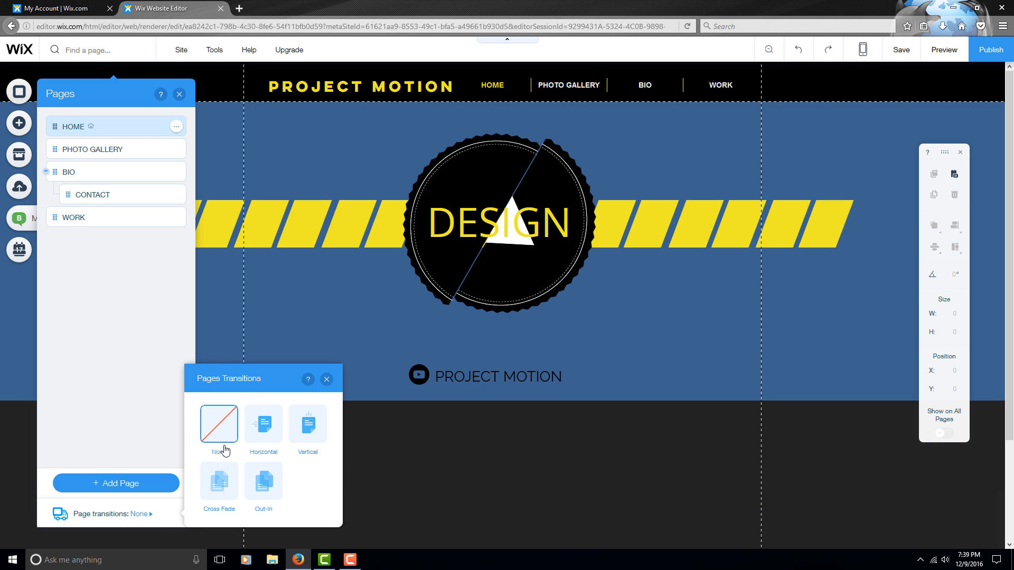
pyautogui.click(226, 478)
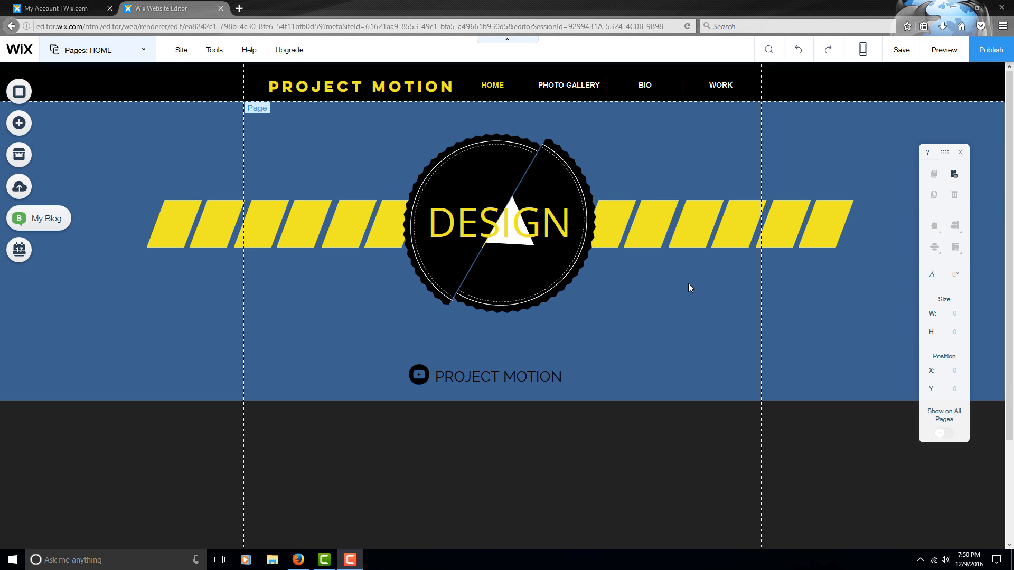
# Step: Open the Site History and view the oldest saved revision, Dec 9, 2016 10:01 AM
pyautogui.moveTo(254, 56)
pyautogui.moveTo(187, 53)
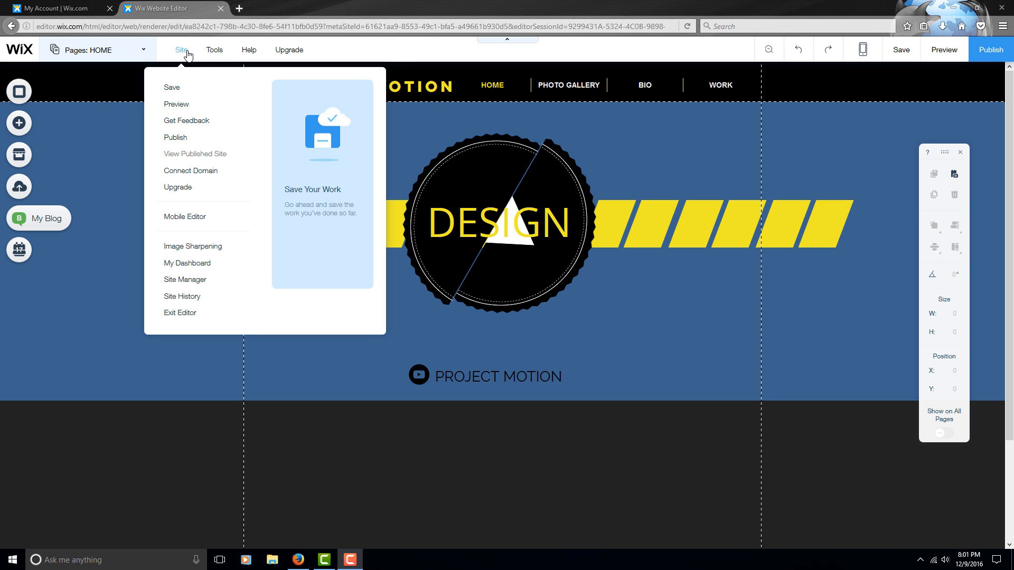
pyautogui.click(188, 297)
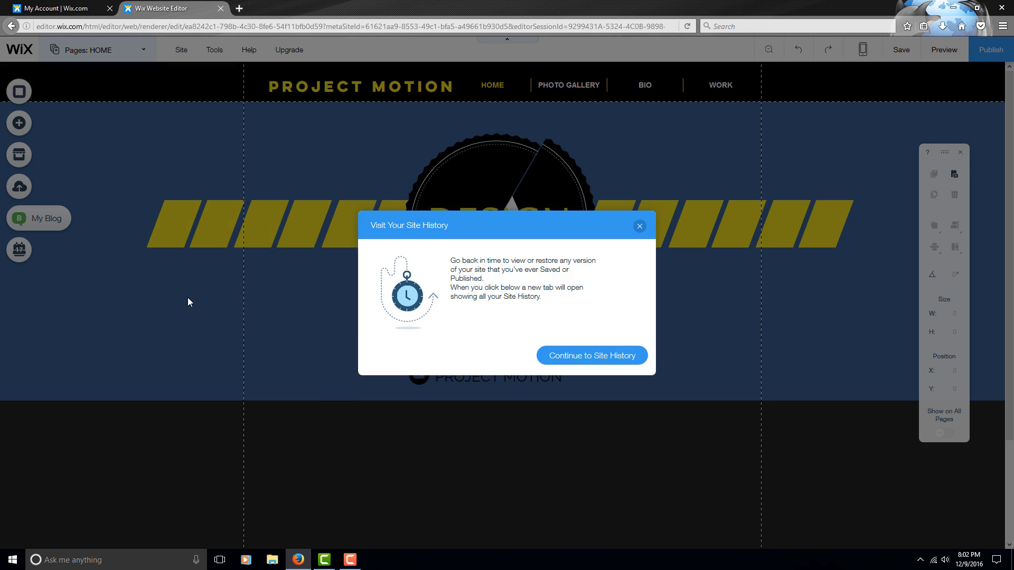
pyautogui.click(559, 357)
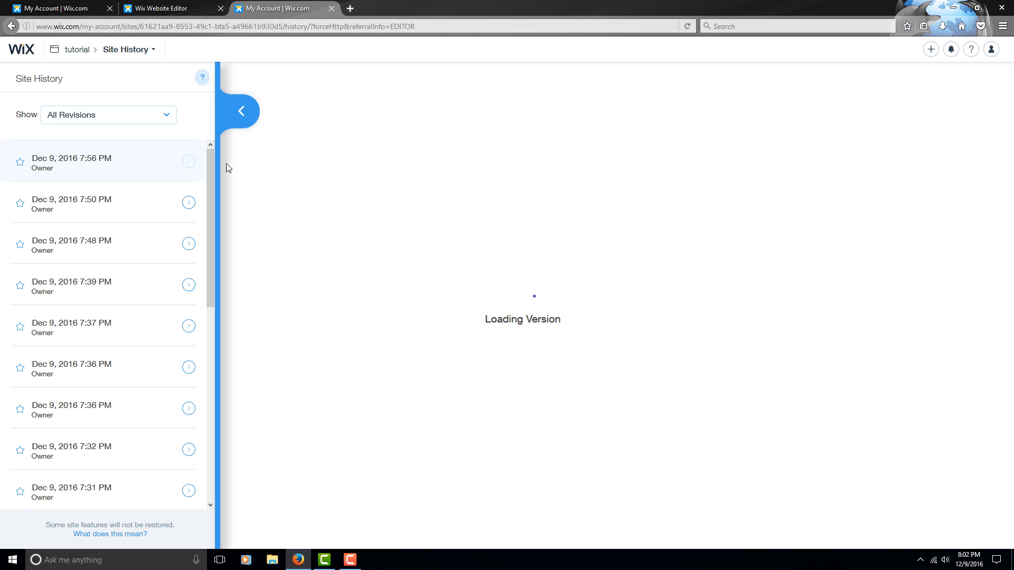
pyautogui.moveTo(210, 178); pyautogui.dragTo(224, 384)
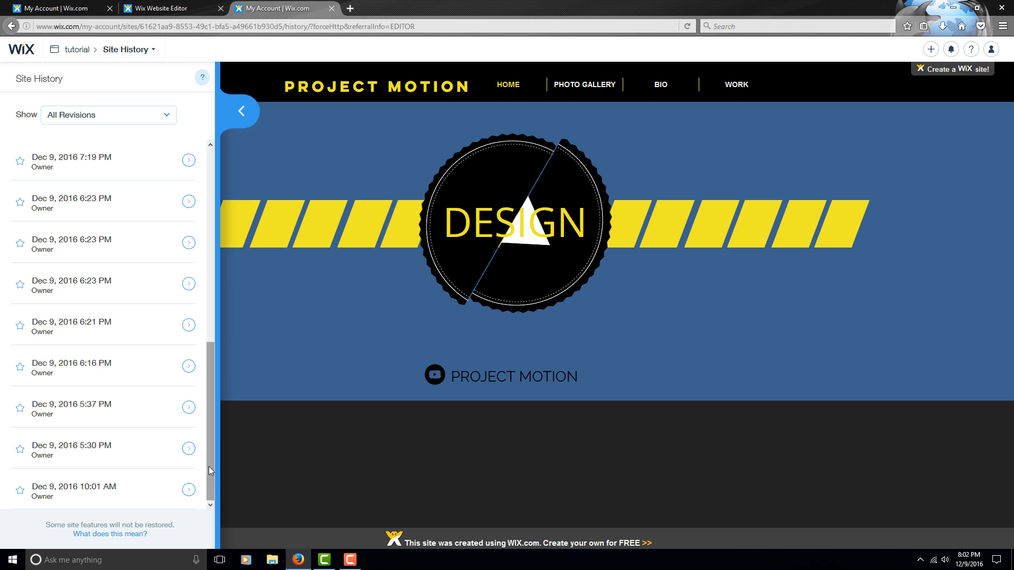
pyautogui.click(173, 491)
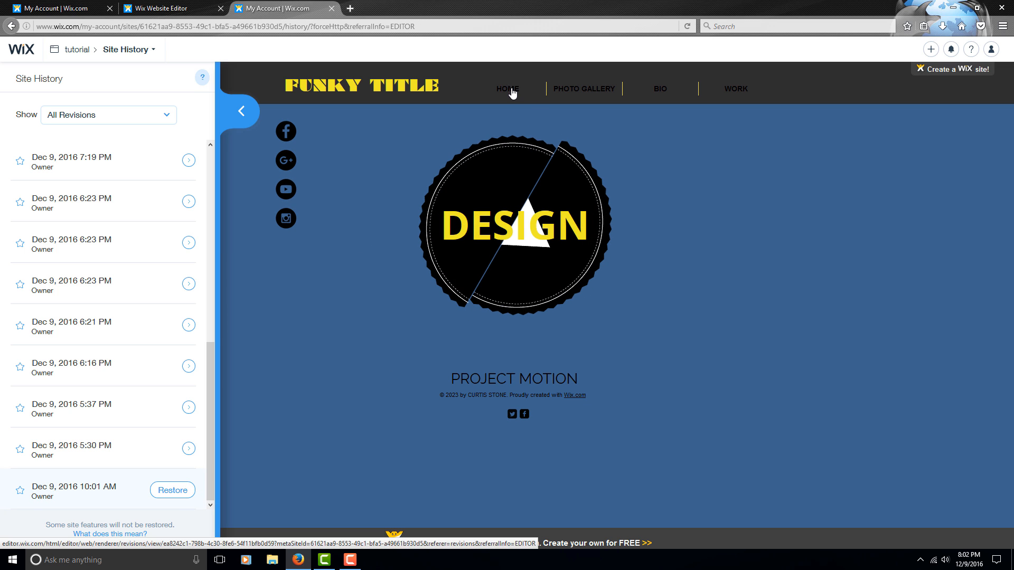
# Step: Browse the PHOTO GALLERY, BIO, CONTACT and WORK pages of the oldest saved revision
pyautogui.click(574, 92)
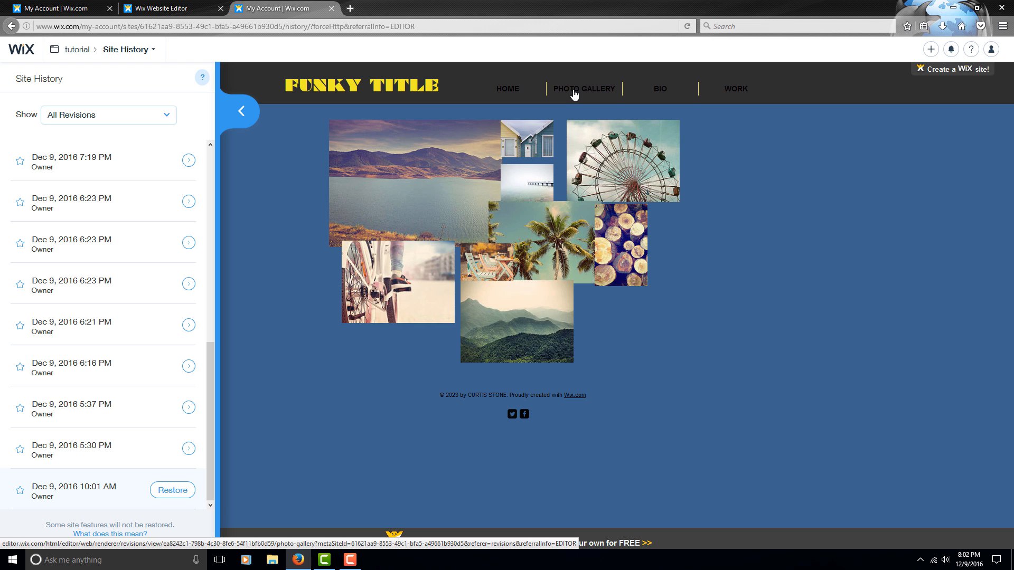
pyautogui.click(658, 90)
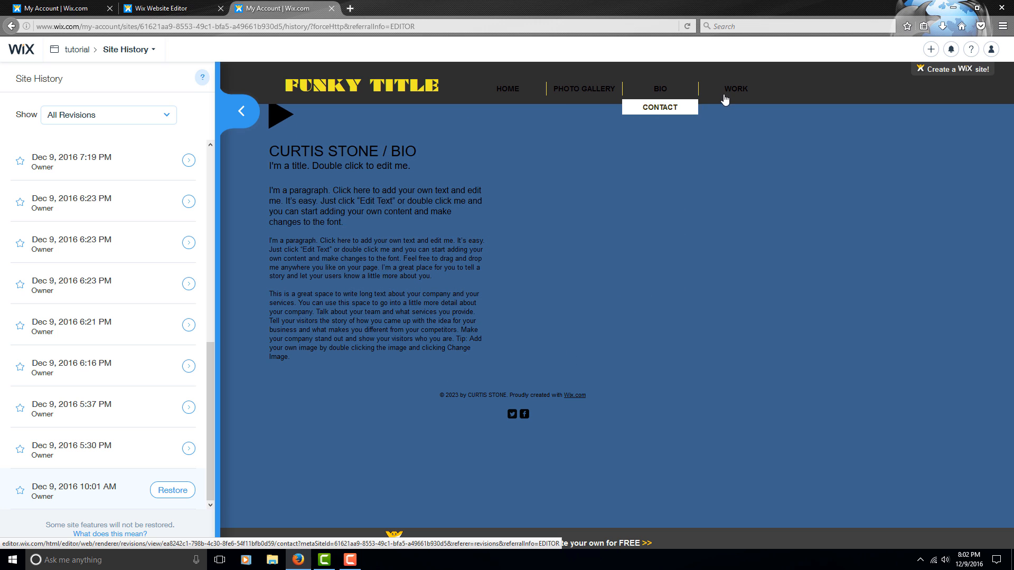
pyautogui.click(681, 108)
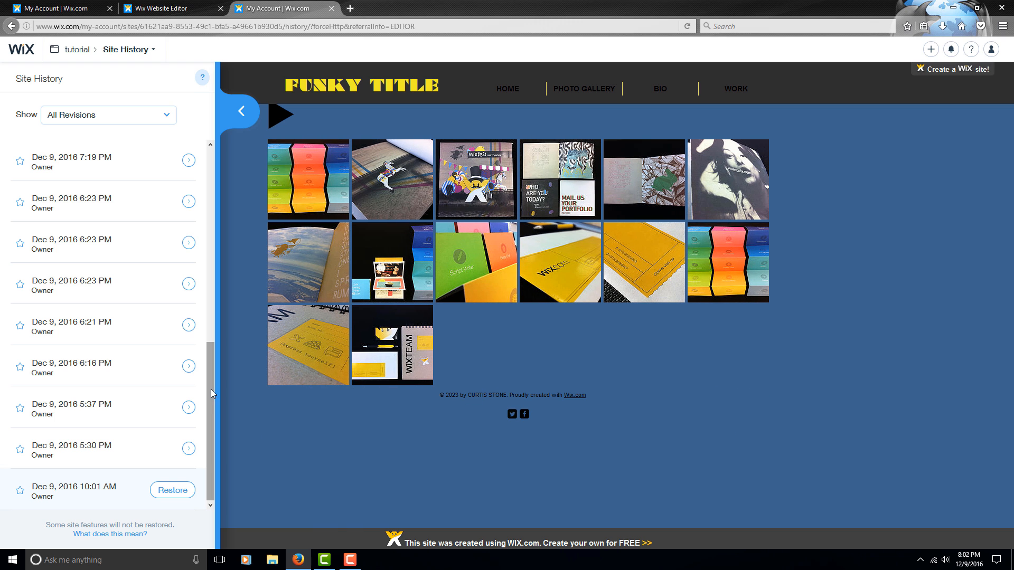
# Step: View the newest saved revision, Dec 9, 2016 7:56 PM, and browse its PHOTO GALLERY, CONTACT and WORK pages
pyautogui.moveTo(210, 393); pyautogui.dragTo(223, 140)
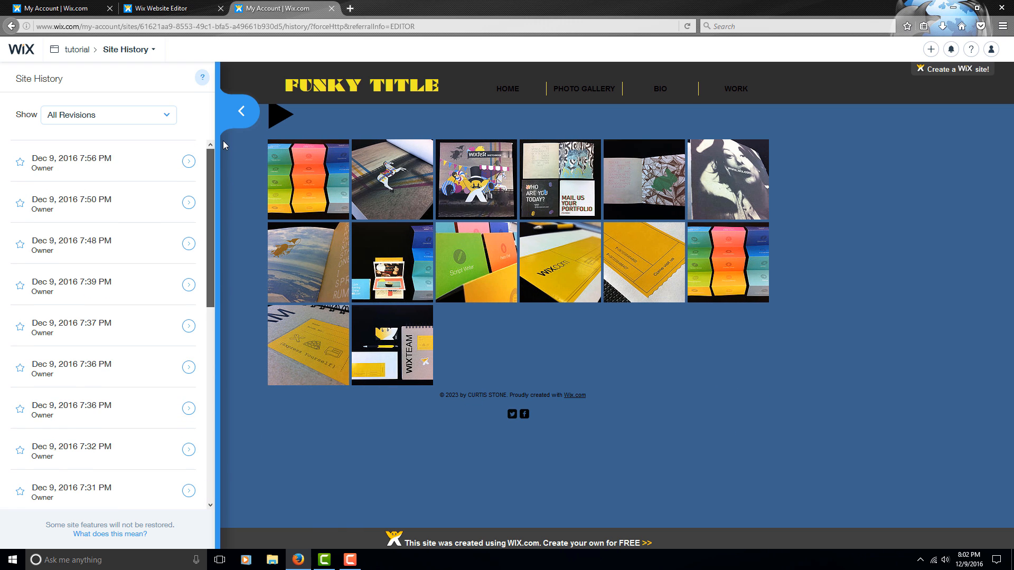
pyautogui.click(186, 165)
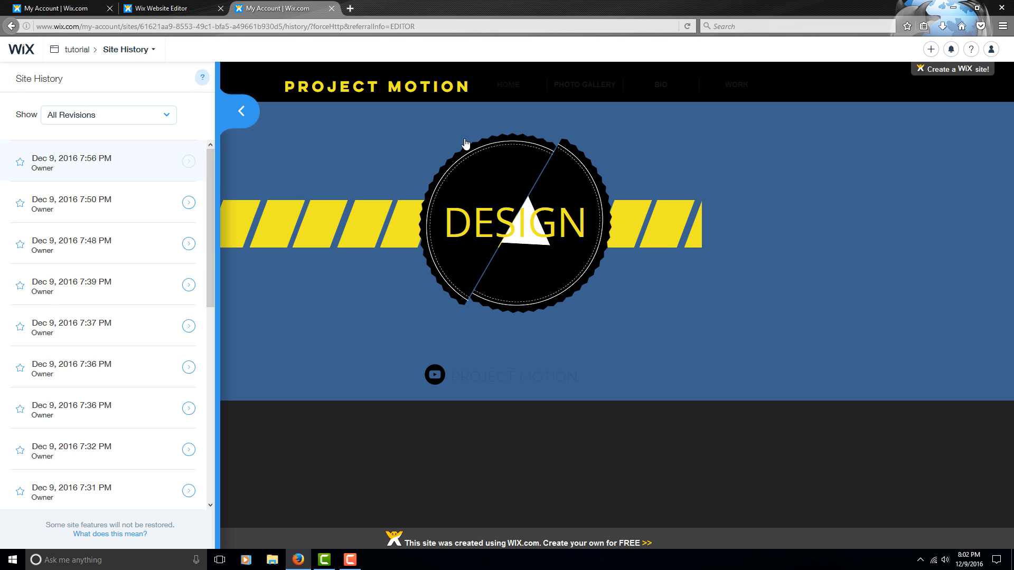
pyautogui.click(573, 89)
pyautogui.moveTo(660, 85)
pyautogui.click(660, 104)
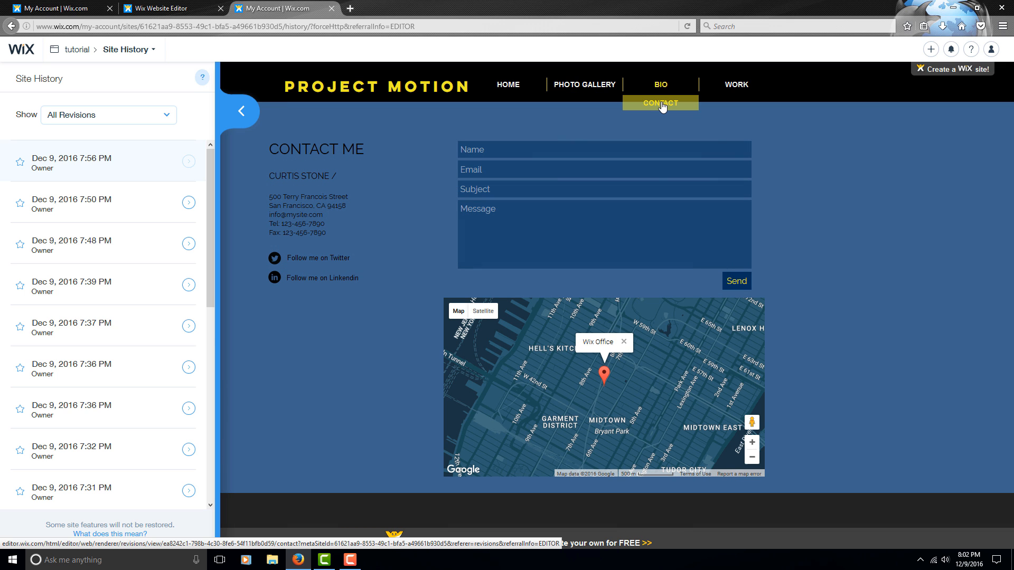
pyautogui.click(728, 87)
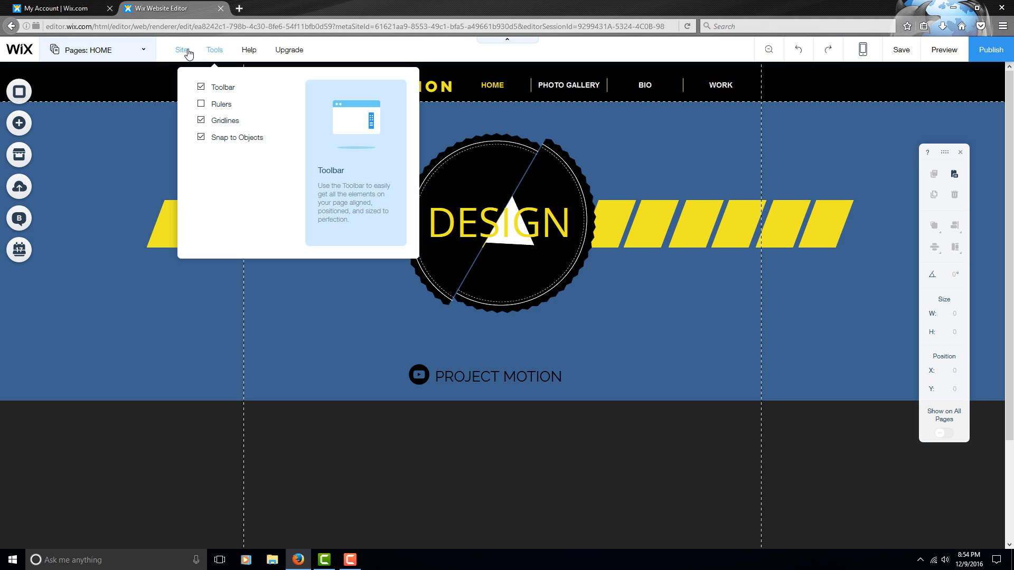
# Step: Open the Site Manager from the editor and look through its overview down to the Preferences section
pyautogui.moveTo(180, 53)
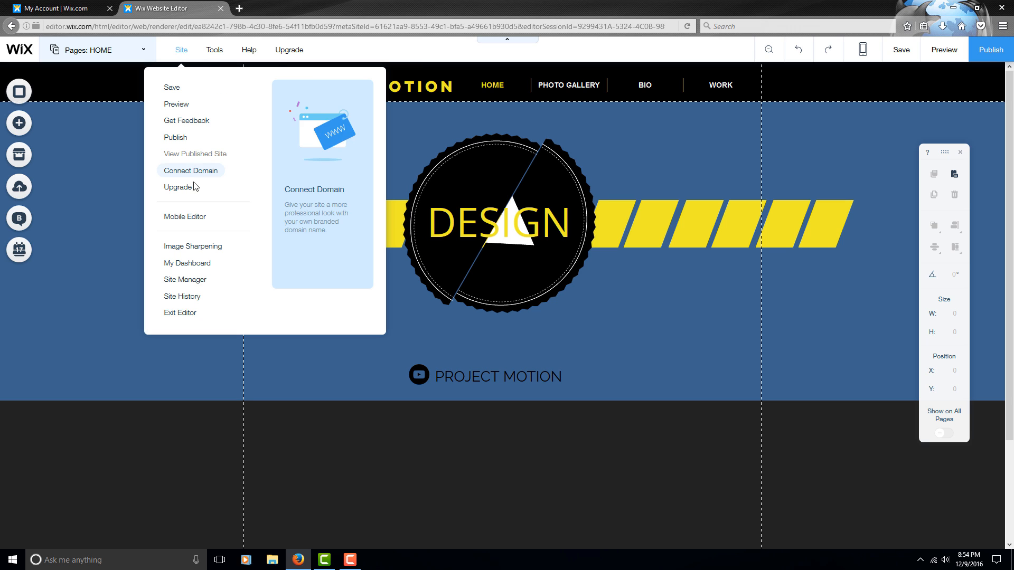
pyautogui.click(193, 284)
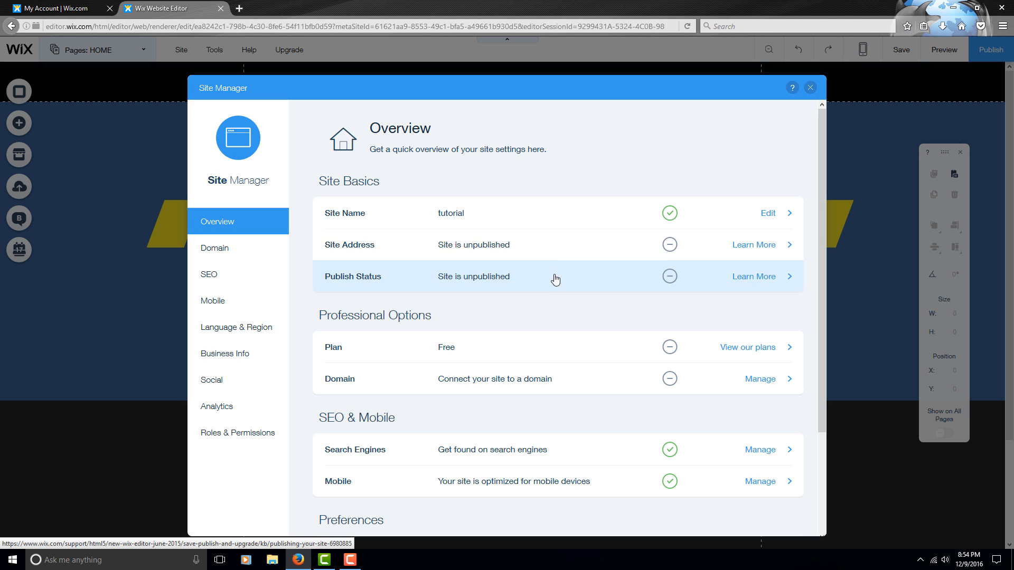
pyautogui.scroll(-4, 554, 280)
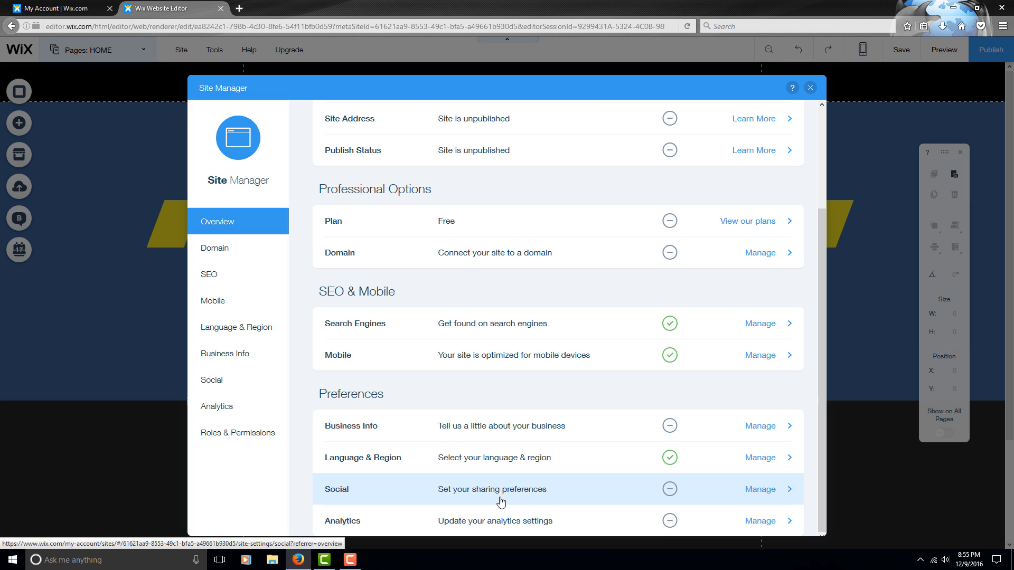
# Step: Review the Domain, SEO and Mobile settings in the Site Manager, and return to the SEO settings
pyautogui.click(234, 255)
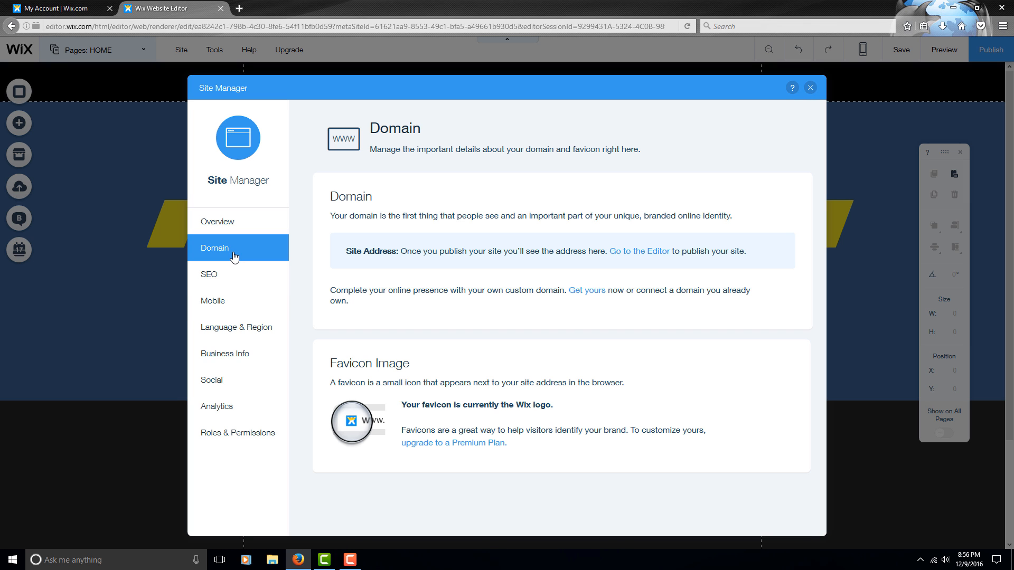
pyautogui.click(235, 281)
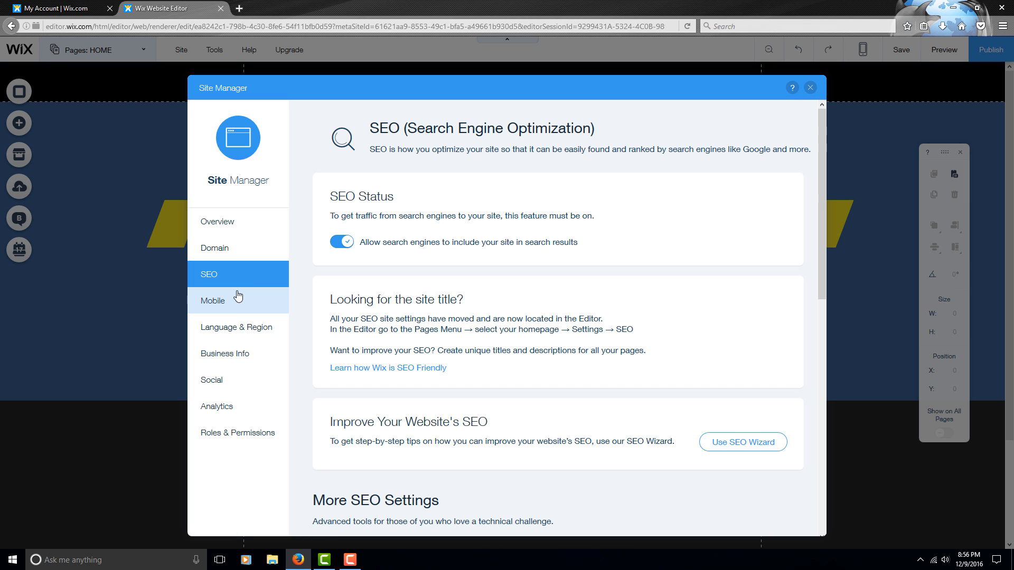
pyautogui.click(239, 299)
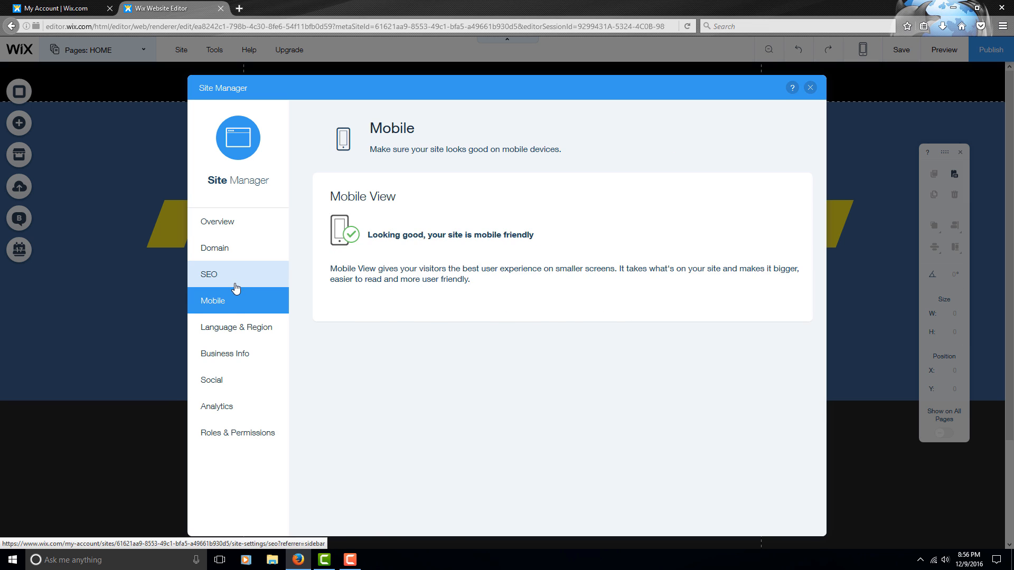
pyautogui.click(235, 285)
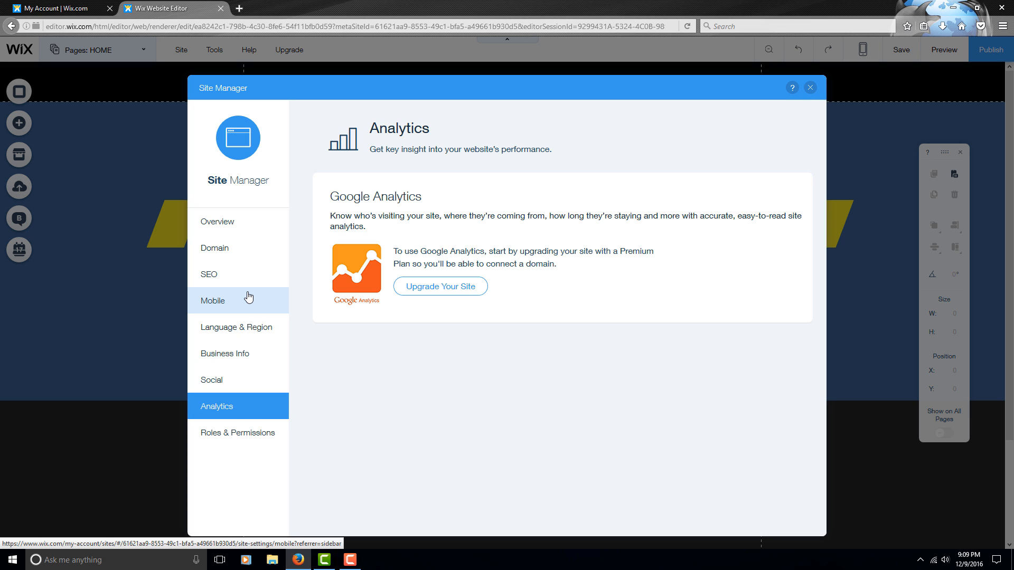
# Step: Examine the site's Roles & Permissions and Domain settings, and return to the Site Manager overview
pyautogui.click(272, 424)
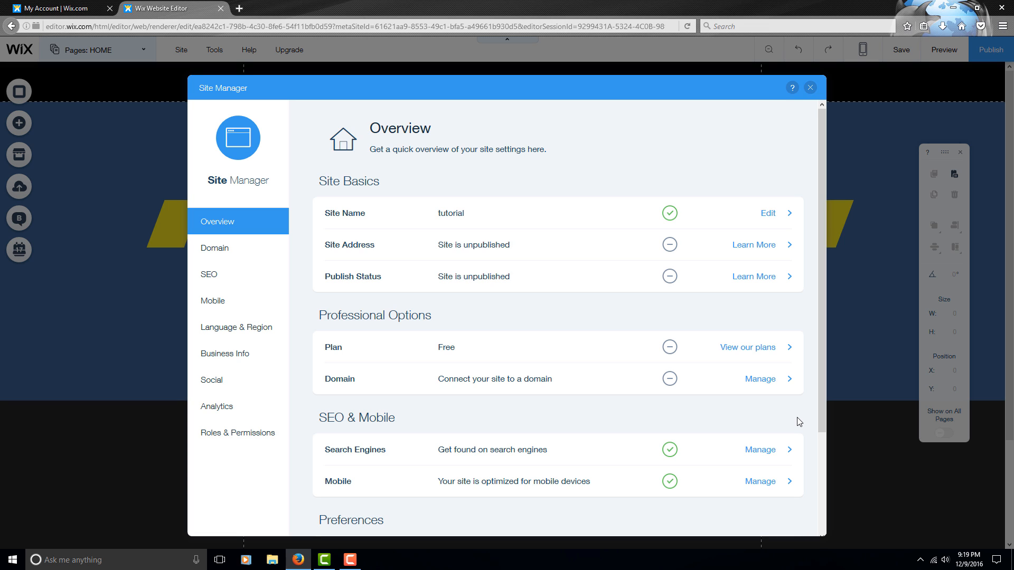
pyautogui.click(246, 253)
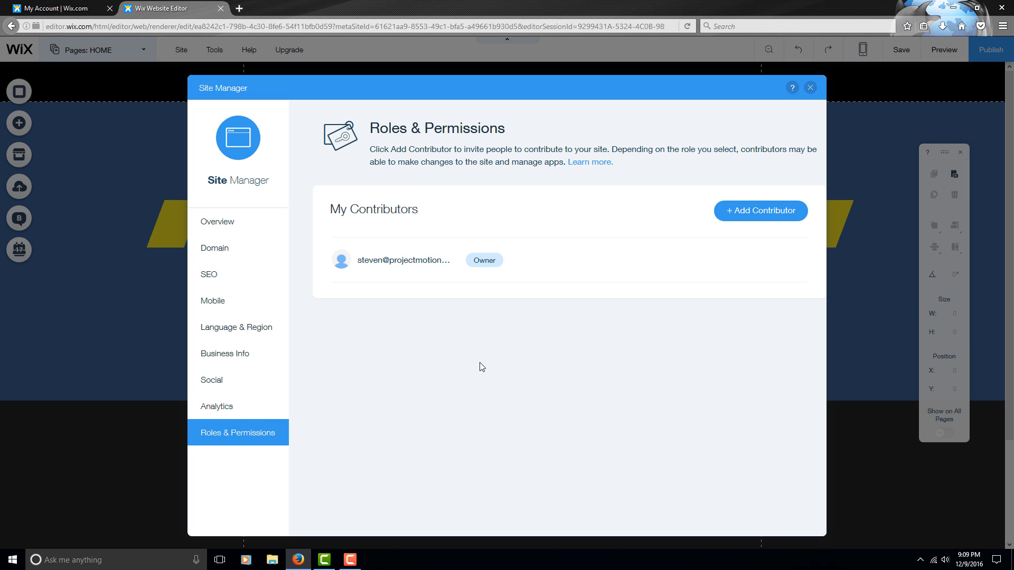
pyautogui.click(215, 228)
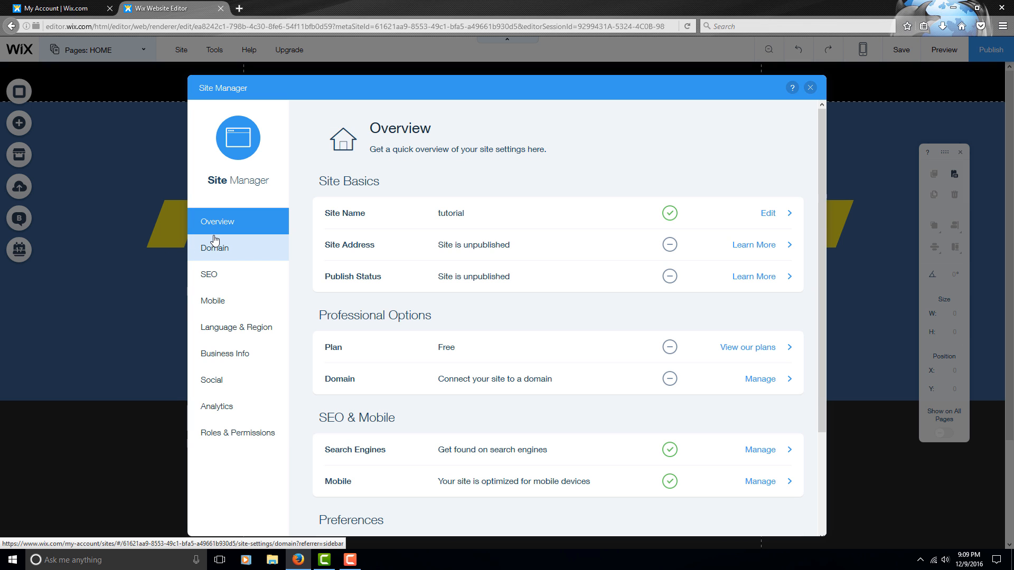